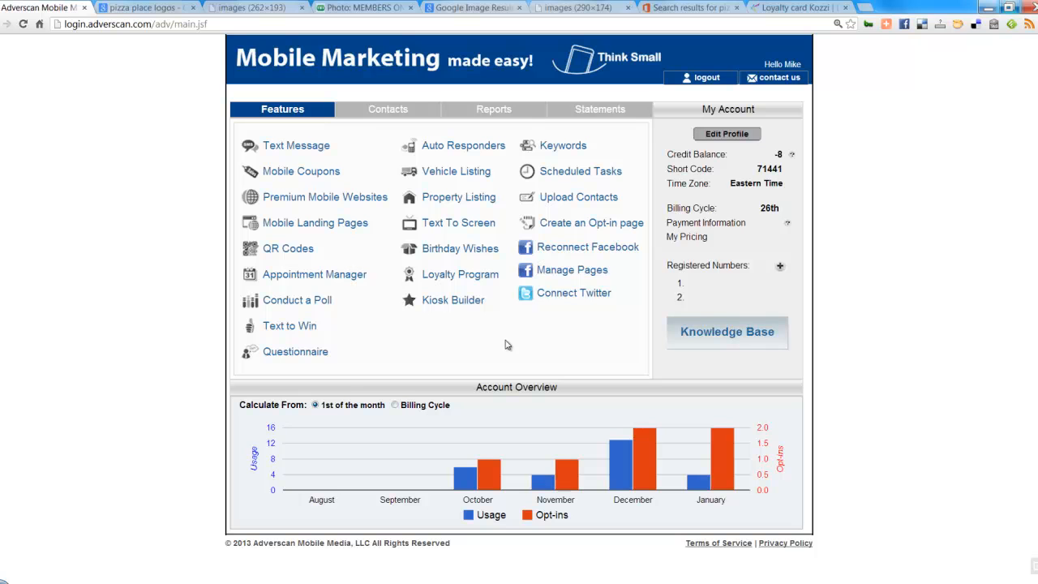
Step: Open the Loyalty Program list from the Features tab
click(474, 279)
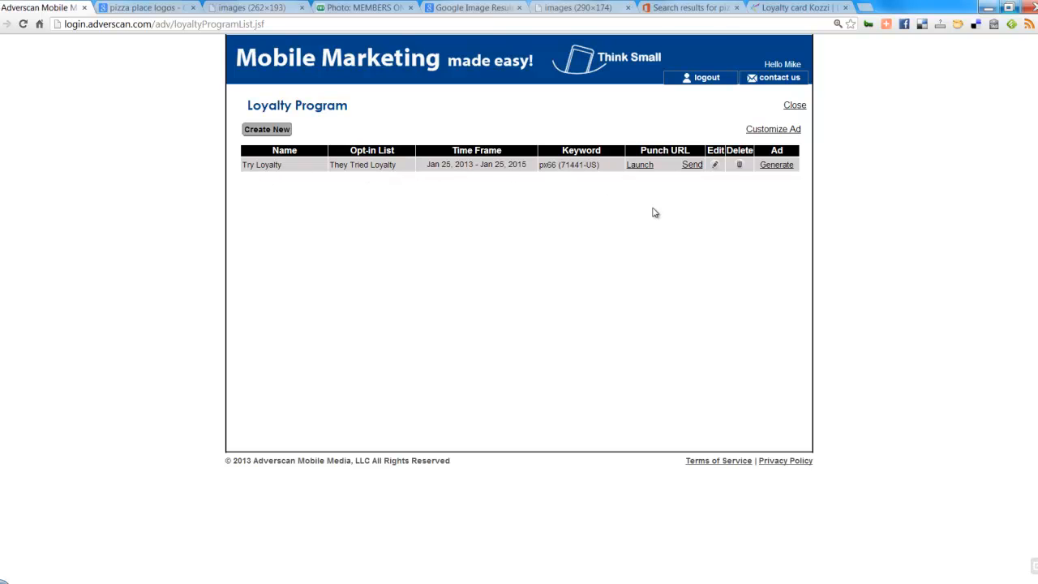
Step: Edit the Try Loyalty program and view its available opt-in lists
click(715, 167)
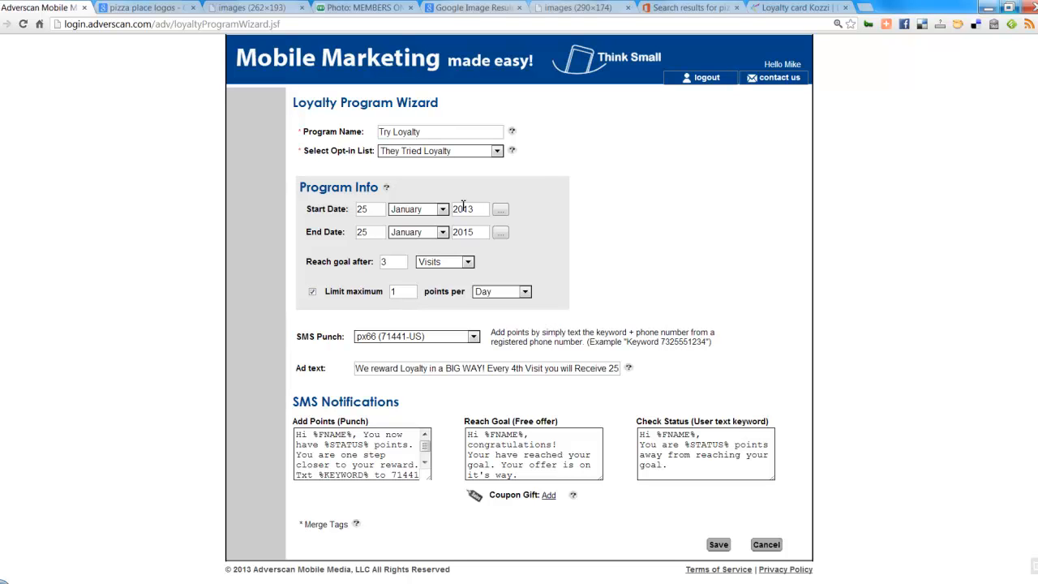
click(497, 152)
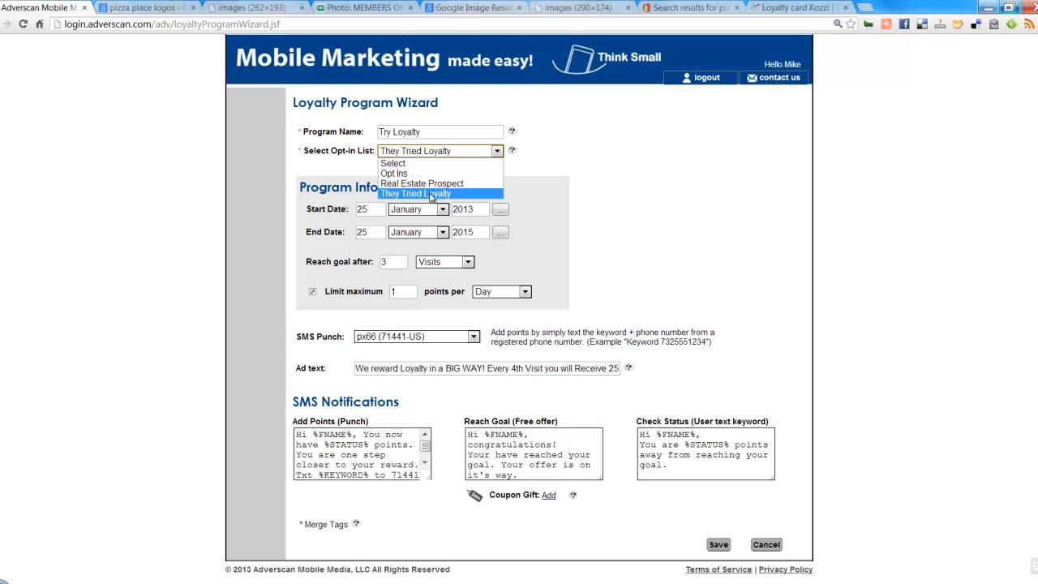
Step: Keep 'They Tried Loyalty' selected as the program's opt-in list
click(433, 195)
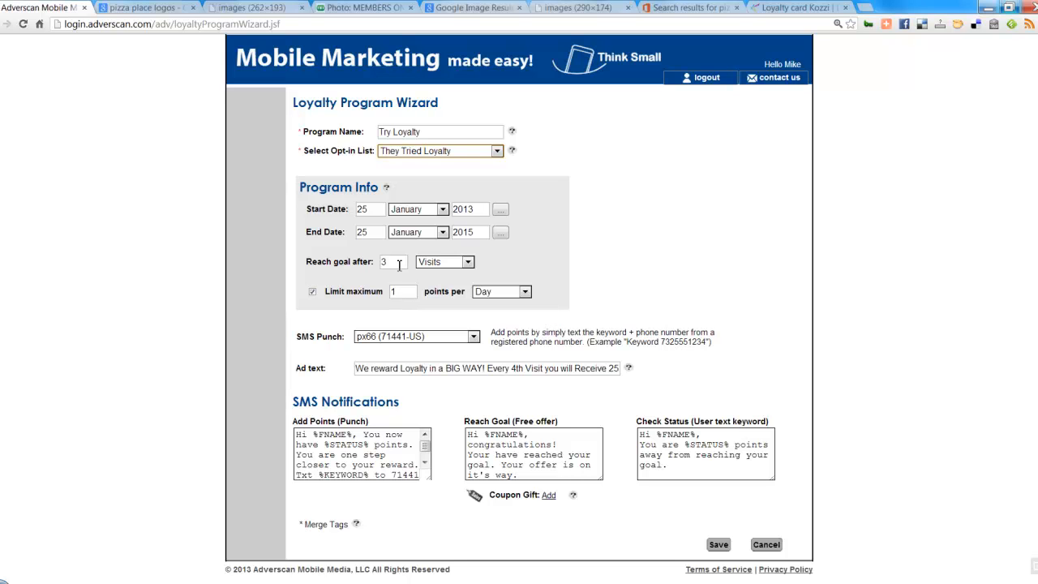
click(455, 263)
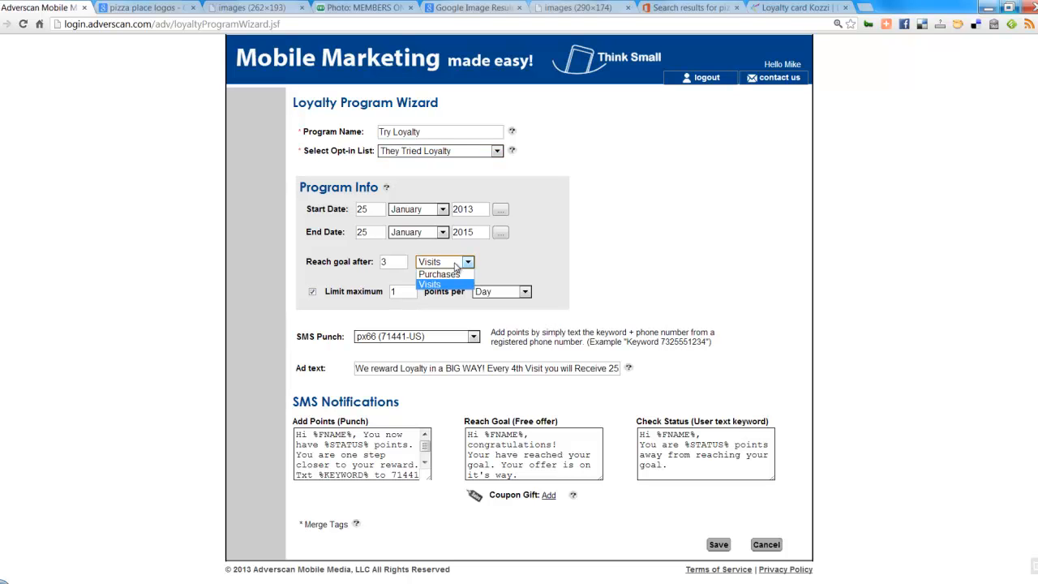
click(453, 275)
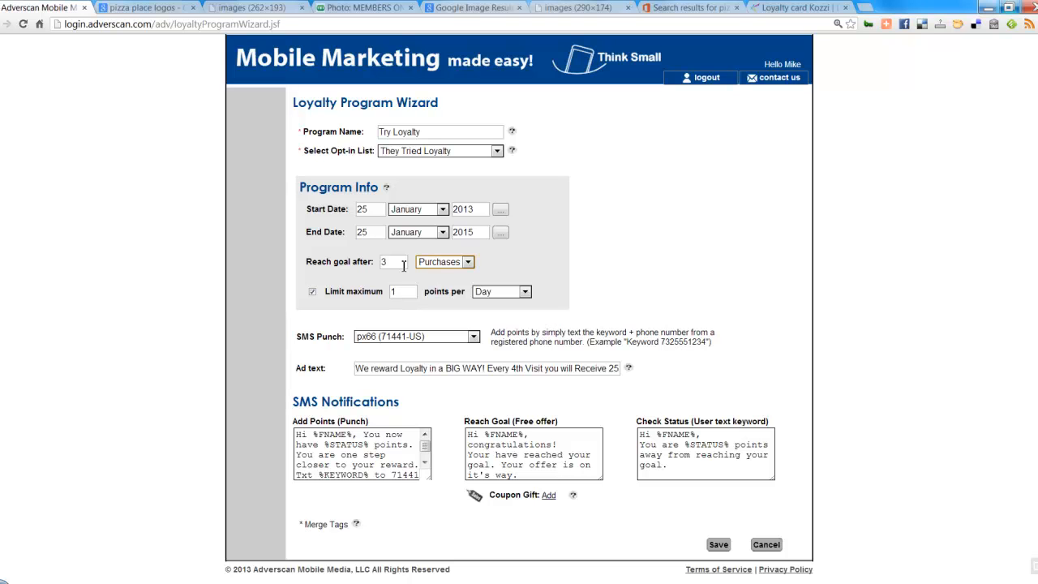
click(456, 263)
click(450, 281)
click(453, 336)
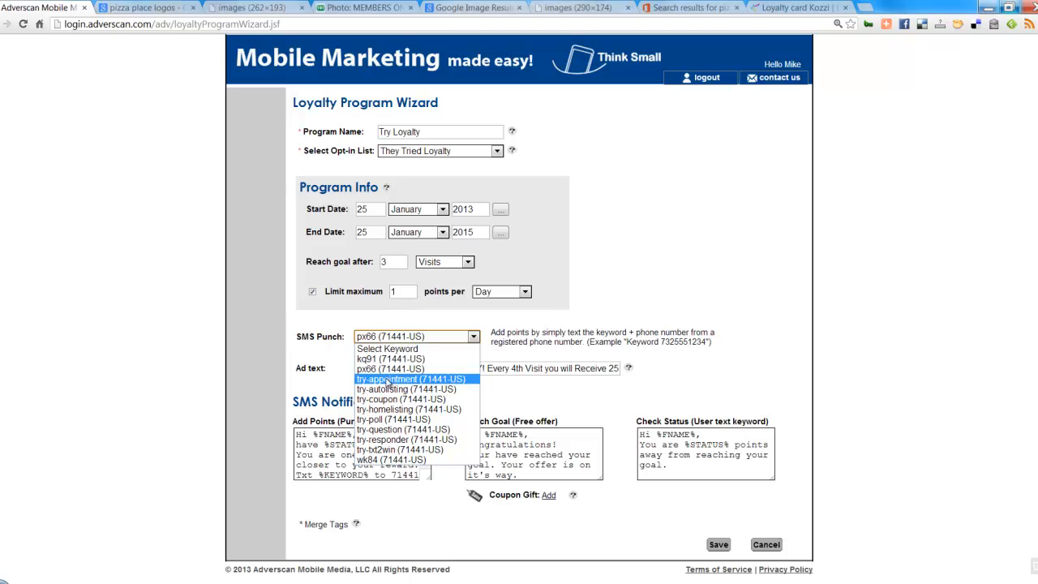
click(389, 370)
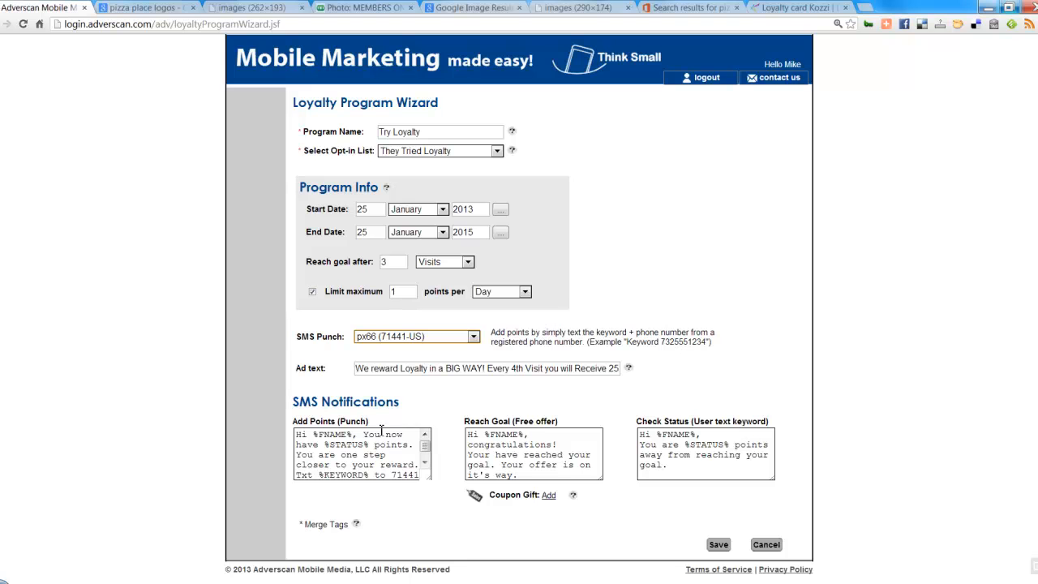
Step: Inspect the %FNAME% and %STATUS% merge tags in the punch message using the tag reference
drag(314, 434, 353, 435)
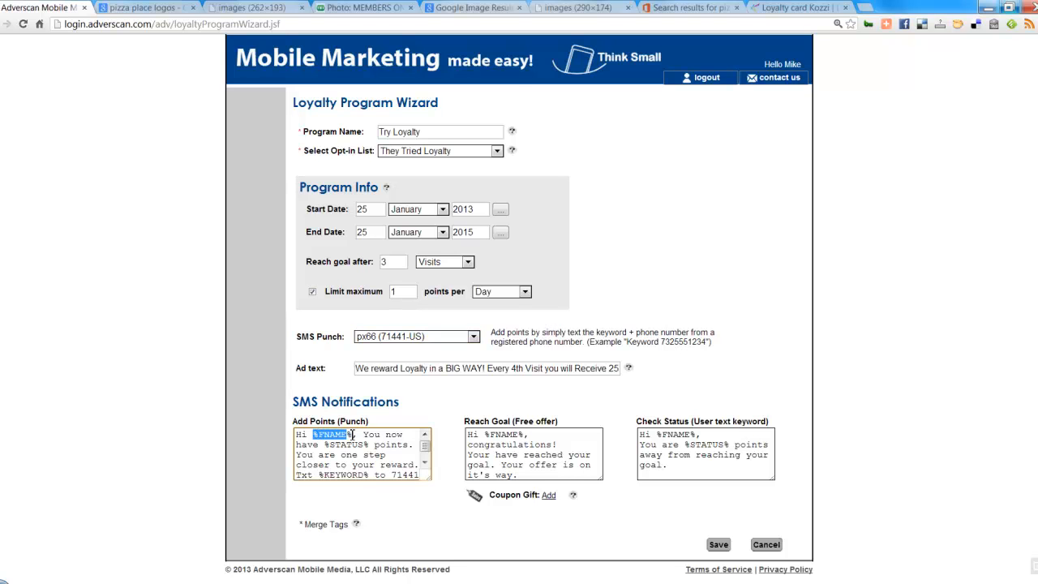
click(358, 525)
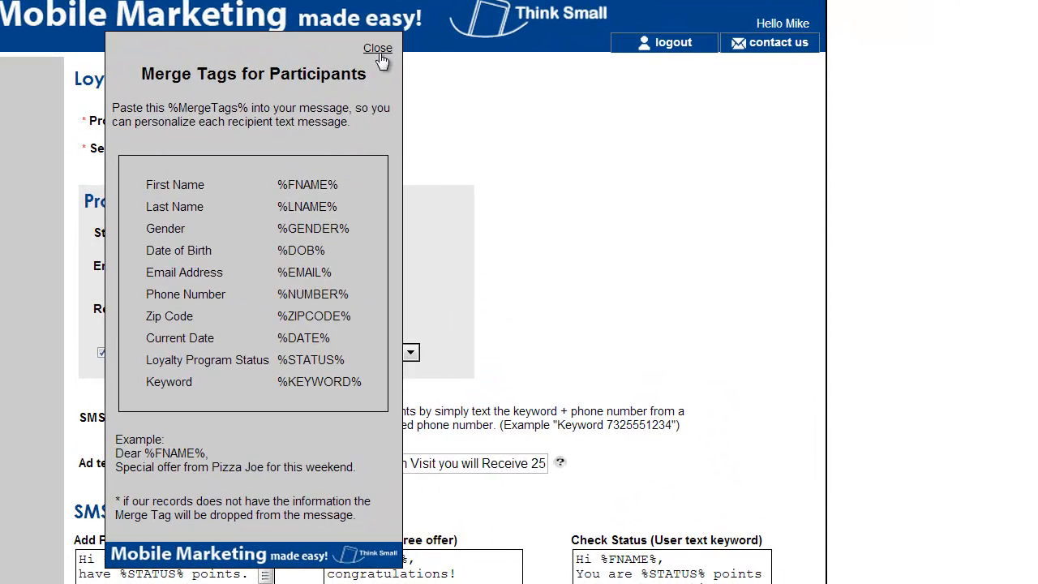
click(378, 51)
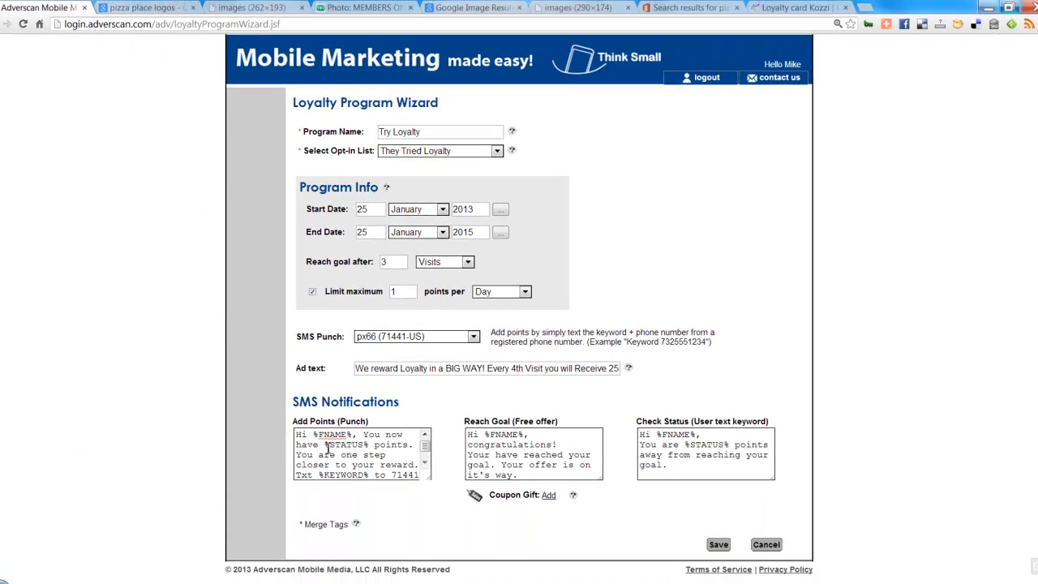
drag(120, 573, 184, 574)
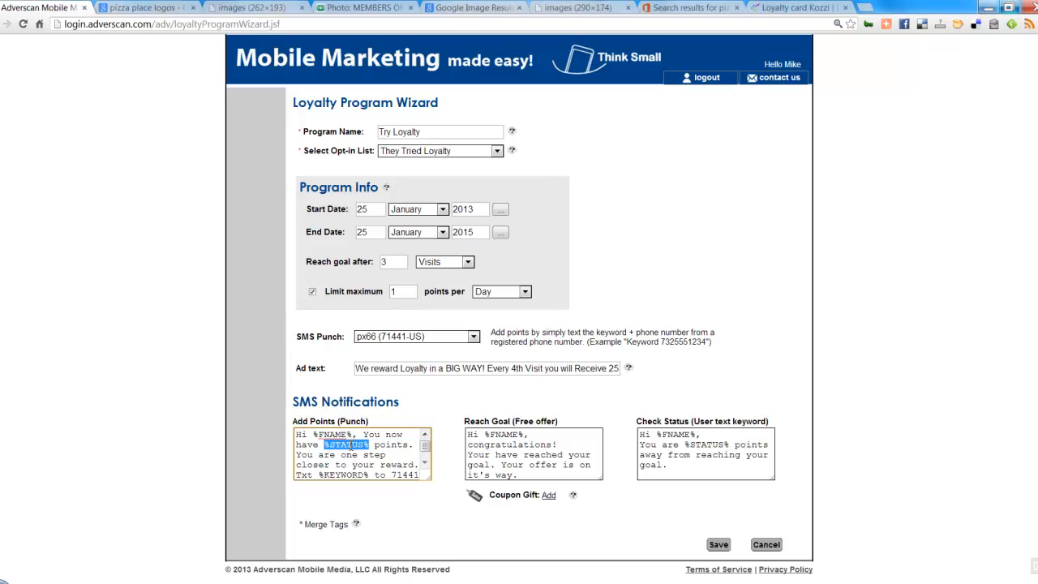
Step: Review the Add Points message asking customers to text %KEYWORD% to 71441
click(678, 436)
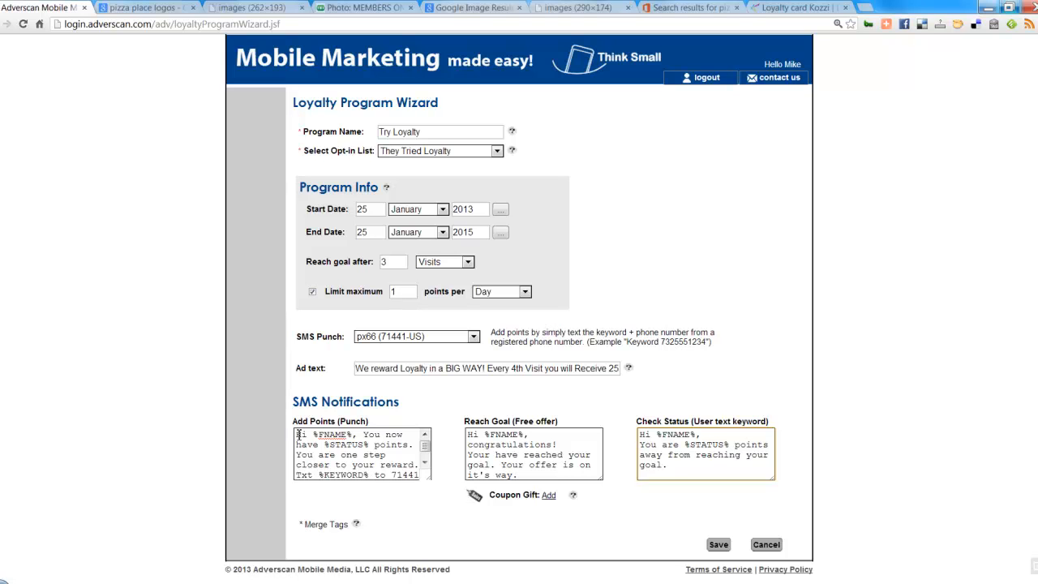
drag(298, 435, 398, 475)
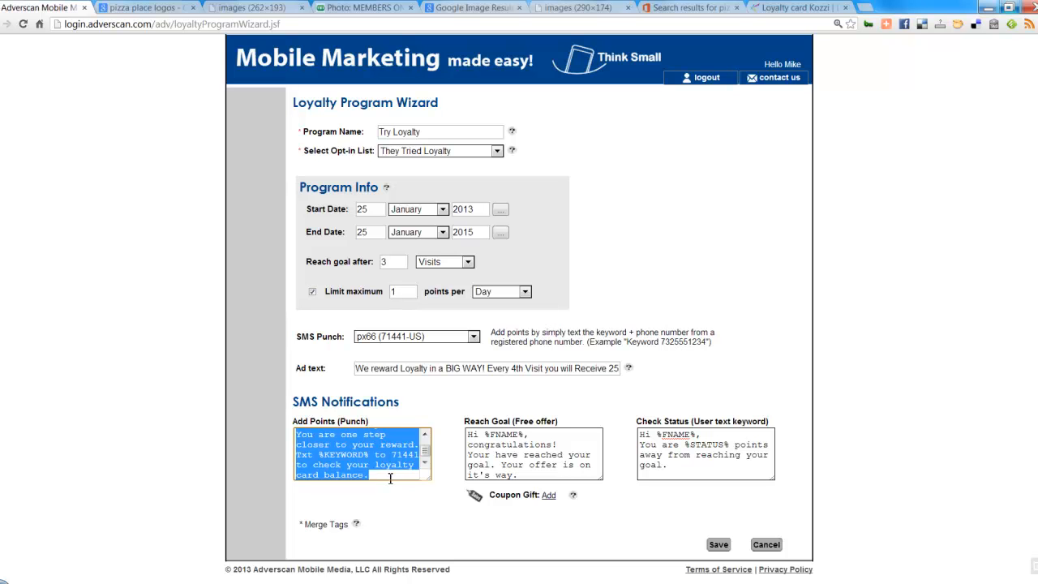
click(392, 454)
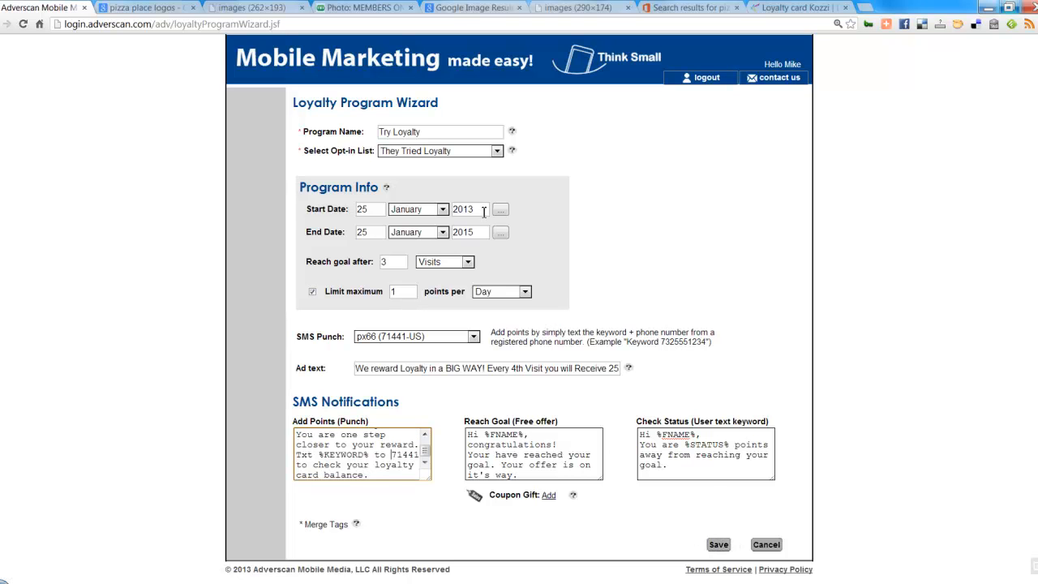
Step: Save Try Loyalty without a gift coupon and close the loyalty program list
click(719, 545)
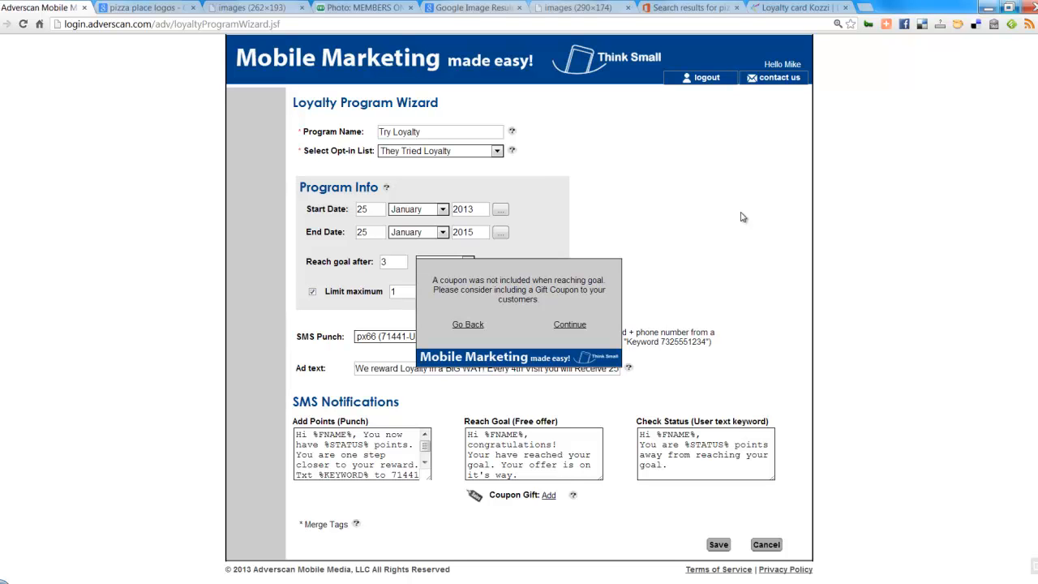
click(571, 325)
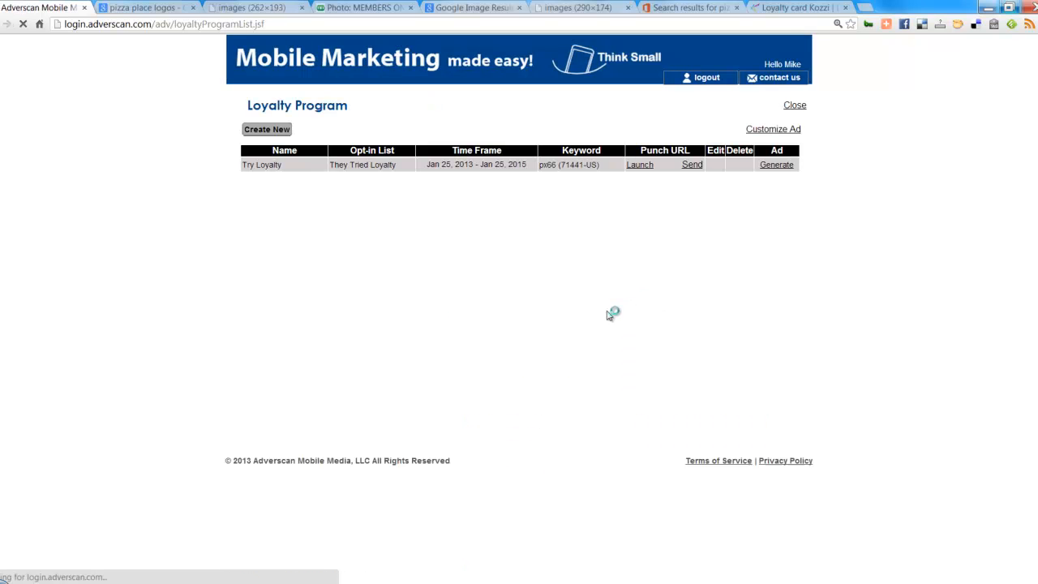
click(795, 107)
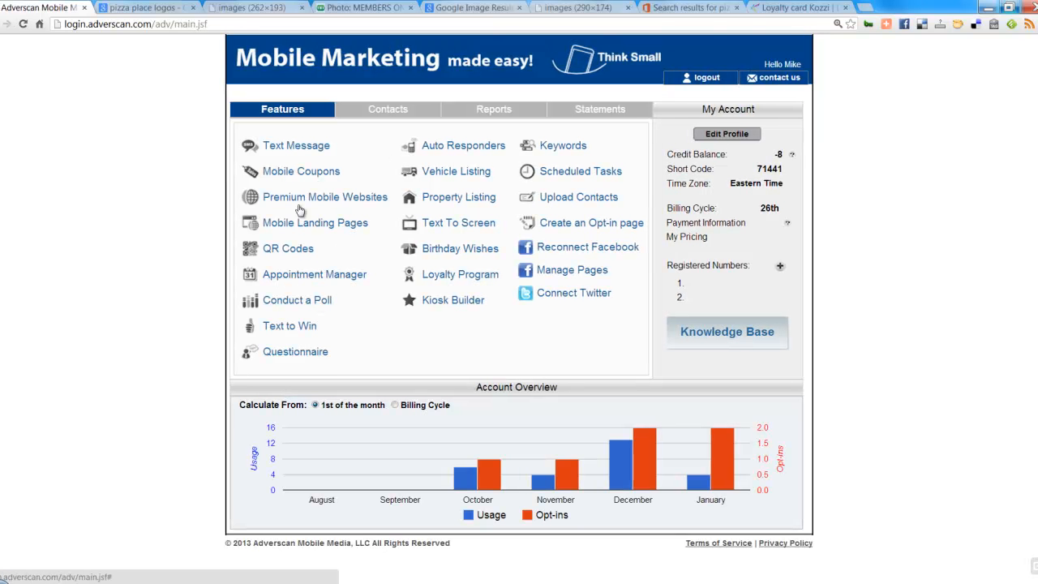
Step: Start a new coupon from the Mobile Coupons list
click(300, 172)
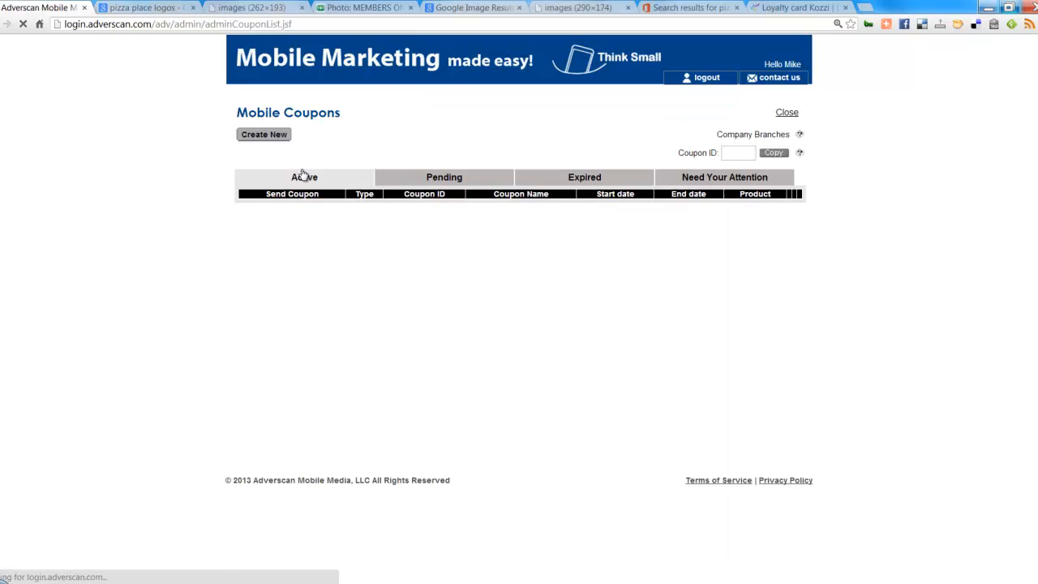
click(268, 134)
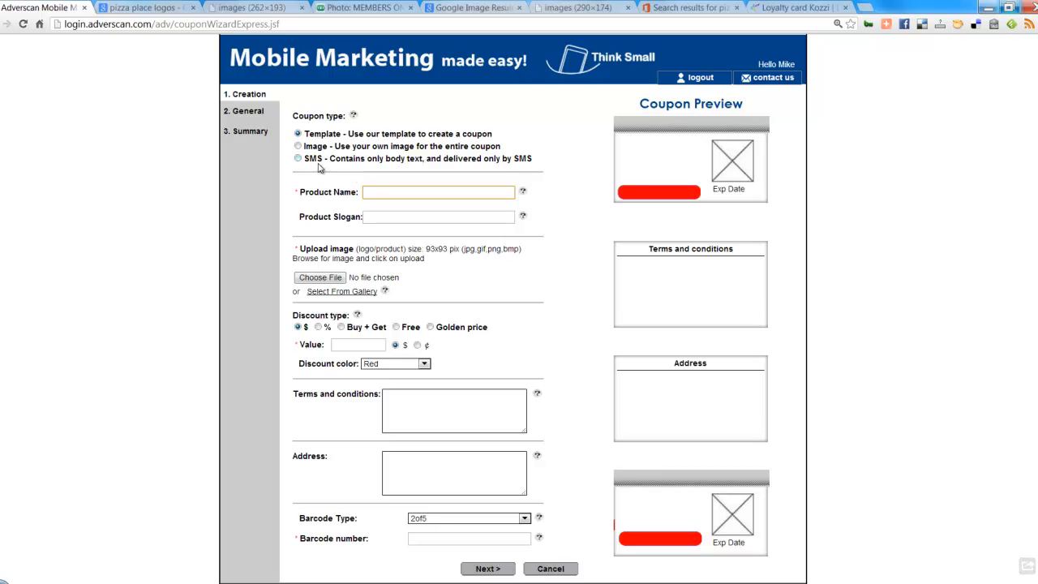
Step: Enter 'We Reward Loyalty' as the product name and copy it into the Product Slogan
click(379, 190)
text(REw)
key(BackSpace)
key(BackSpace)
key(BackSpace)
text(We REward Loyalty)
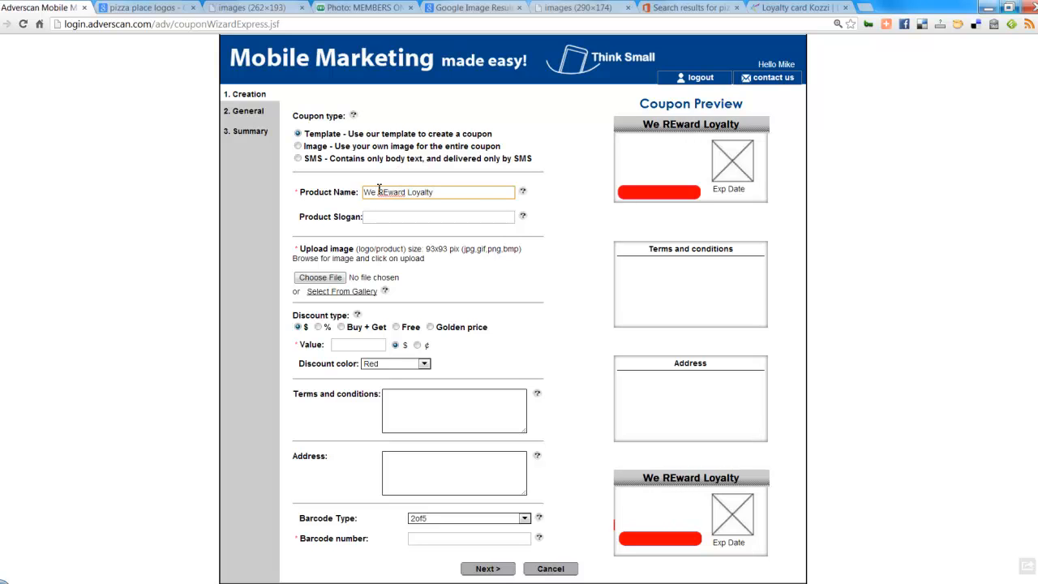
click(389, 193)
key(BackSpace)
text(e)
click(415, 218)
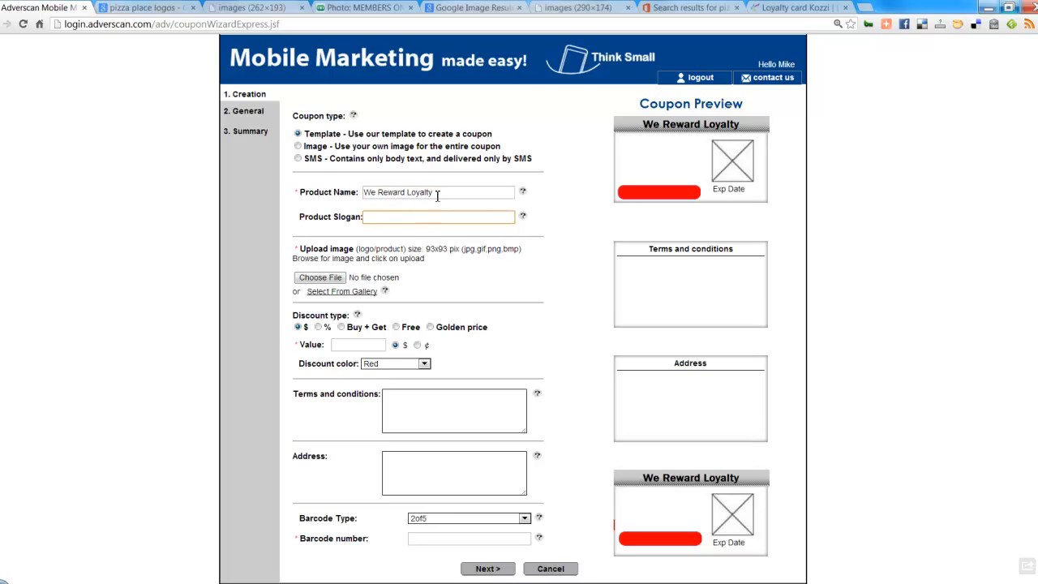
triple_click(435, 193)
key(ctrl+c)
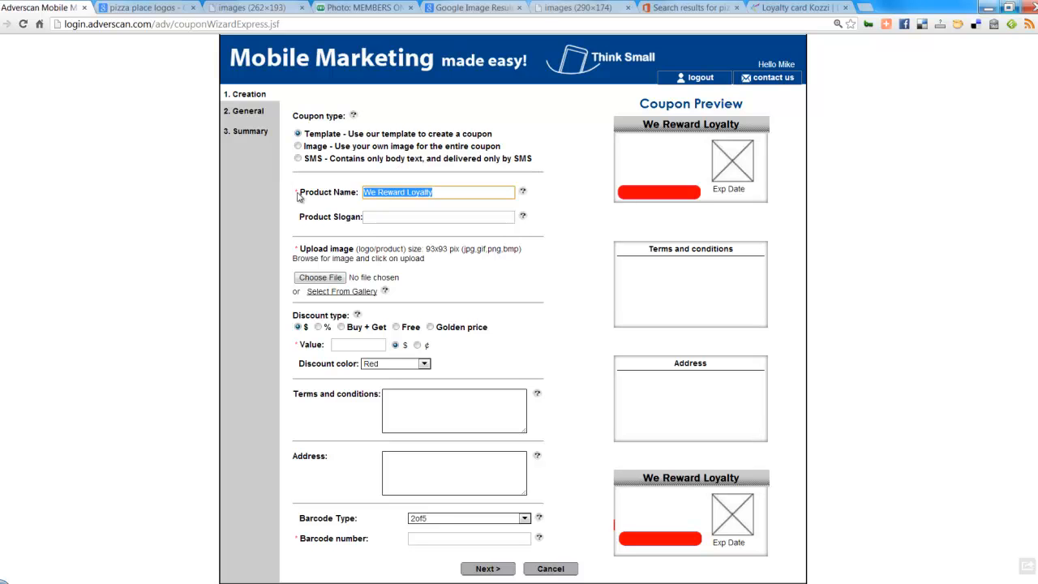
click(384, 219)
key(ctrl+v)
Step: Replace the product name with 'Pizza Place Loyalty'
drag(436, 193, 276, 187)
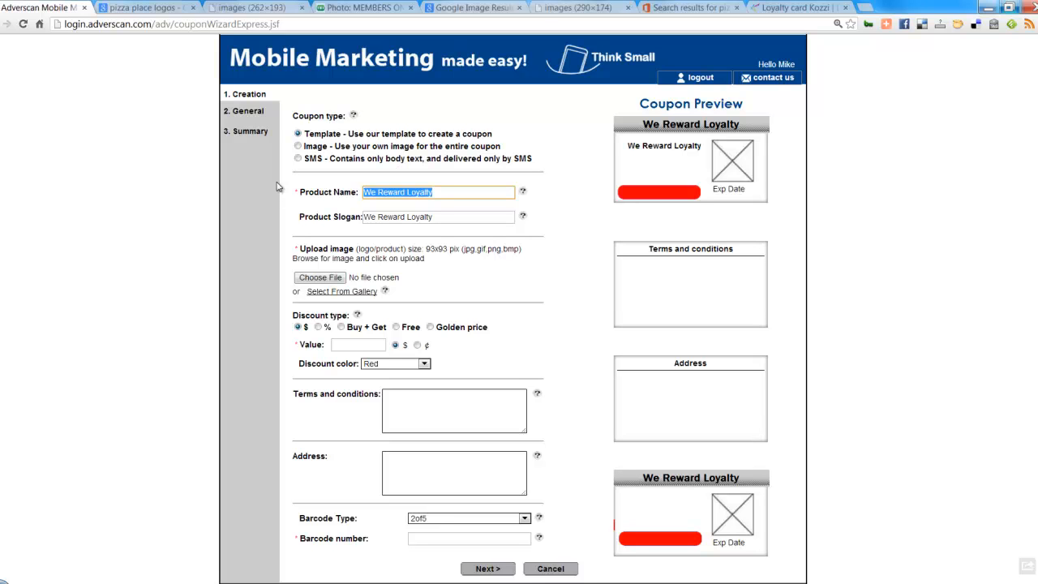
text(Pizza)
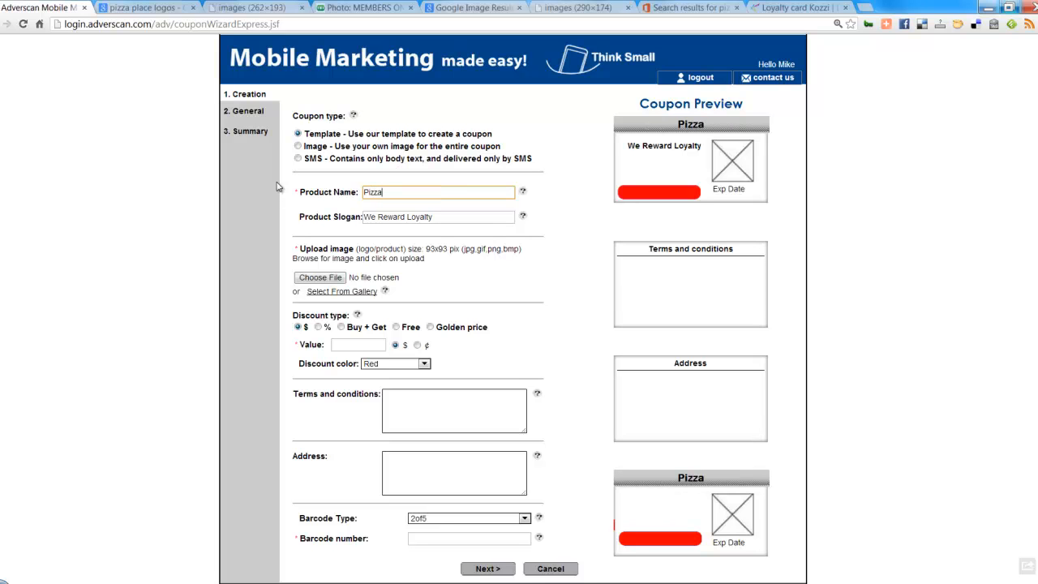
text( Place )
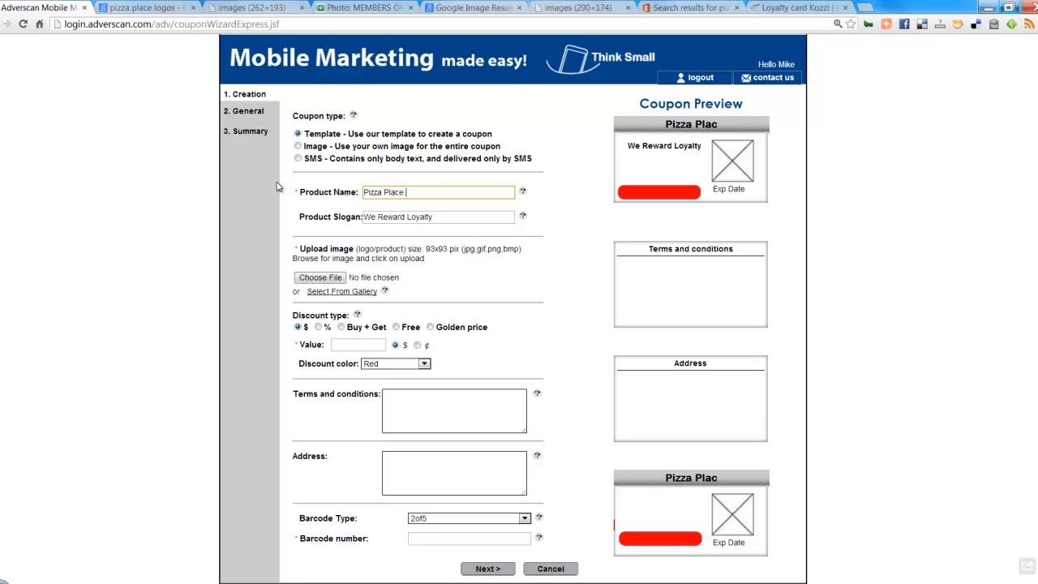
text(Loyalty)
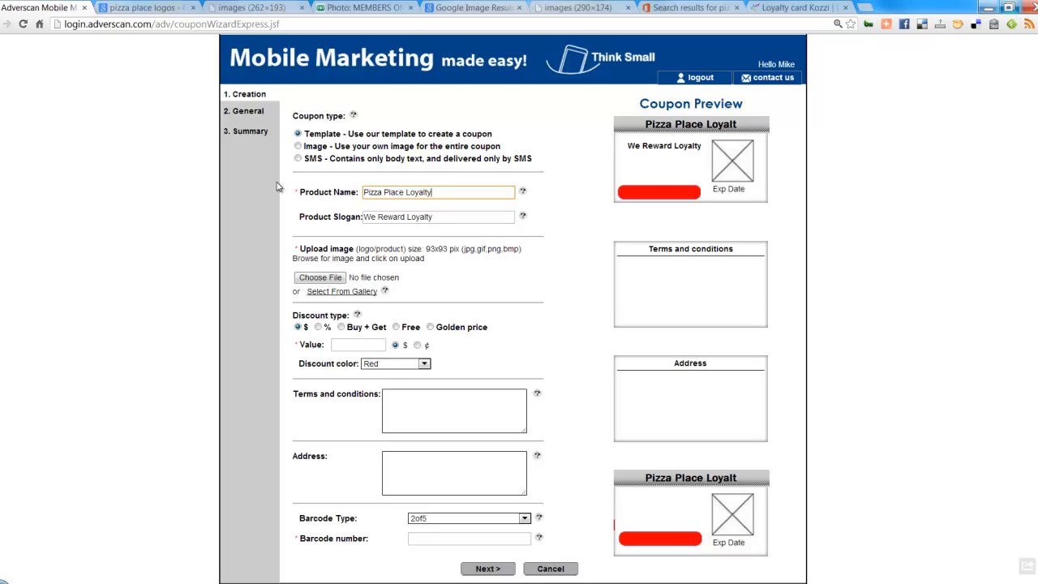
double_click(378, 190)
click(451, 218)
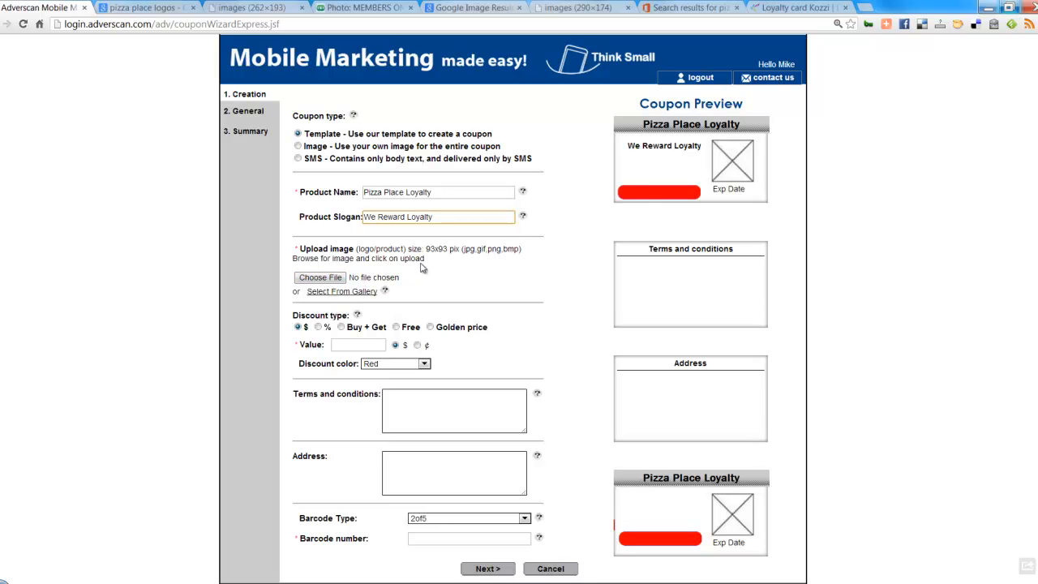
Step: Choose the pizza photo from the stock image gallery as the coupon image
click(353, 294)
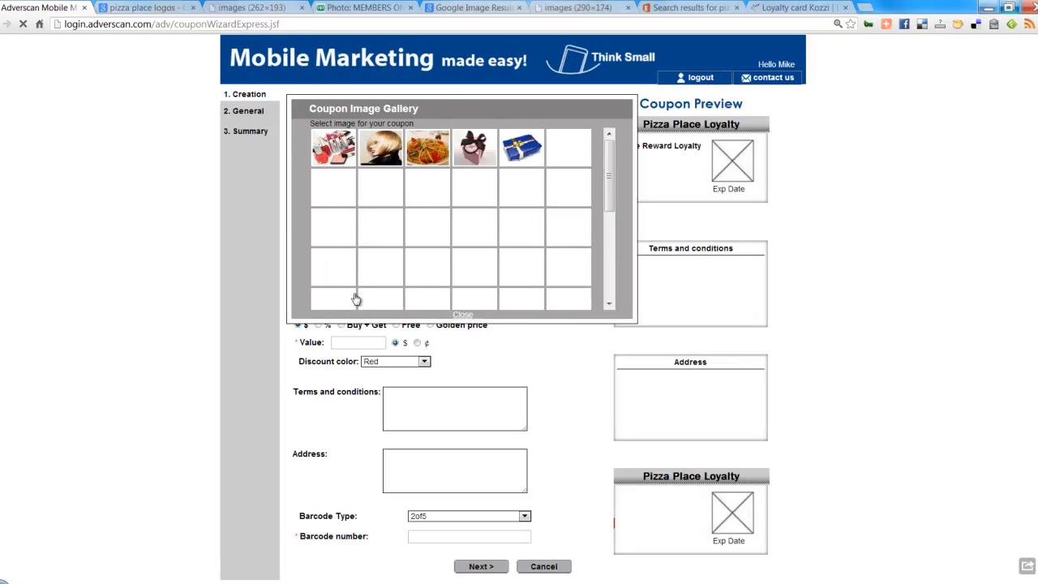
click(435, 235)
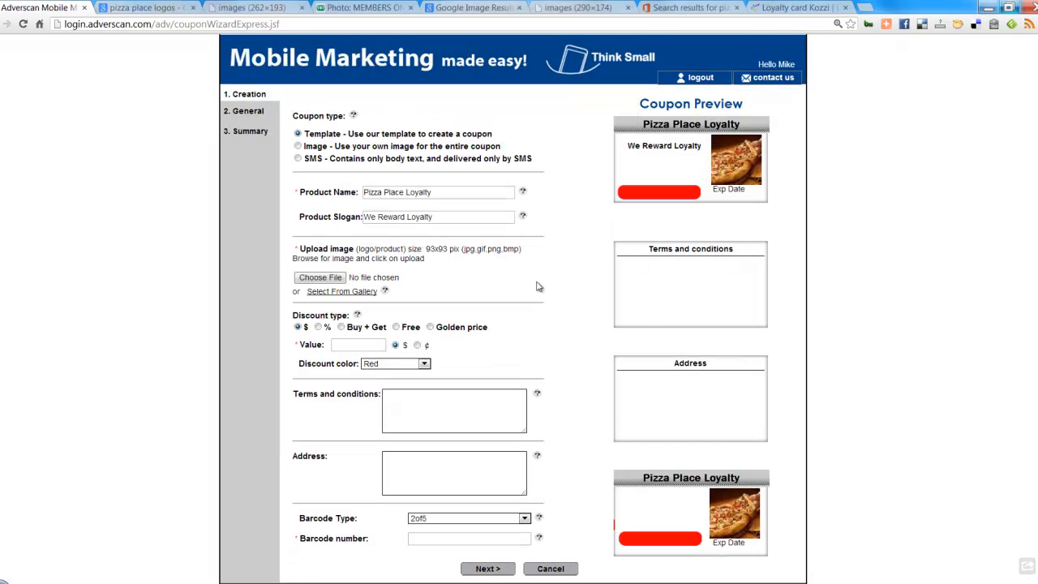
click(334, 293)
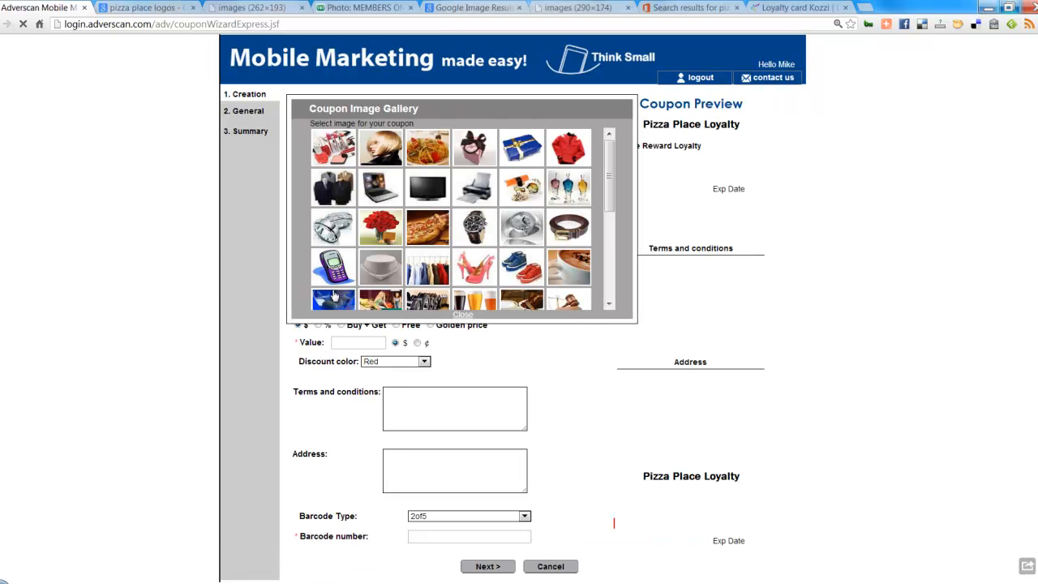
mouse_move(609, 186)
mouse_down()
mouse_move(607, 227)
mouse_move(607, 177)
mouse_up()
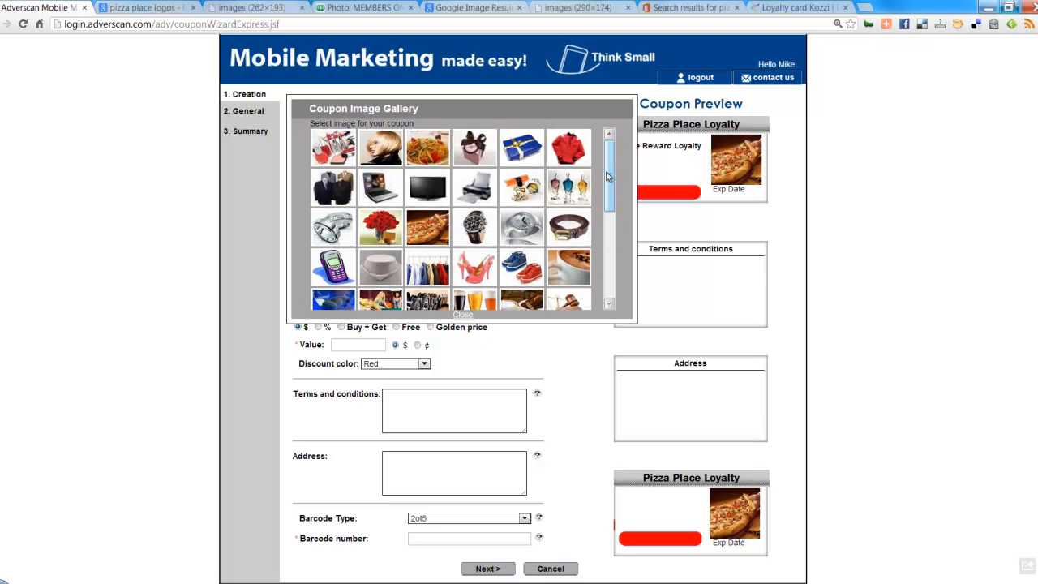
click(467, 316)
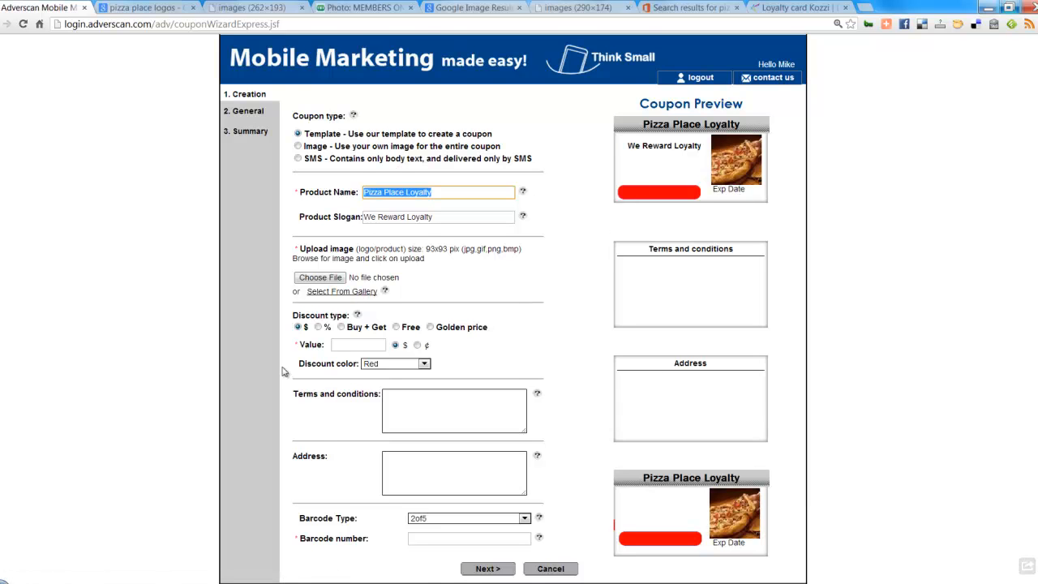
Step: Set the discount type to Free with an Orange discount colour
scroll(283, 371, down, 1)
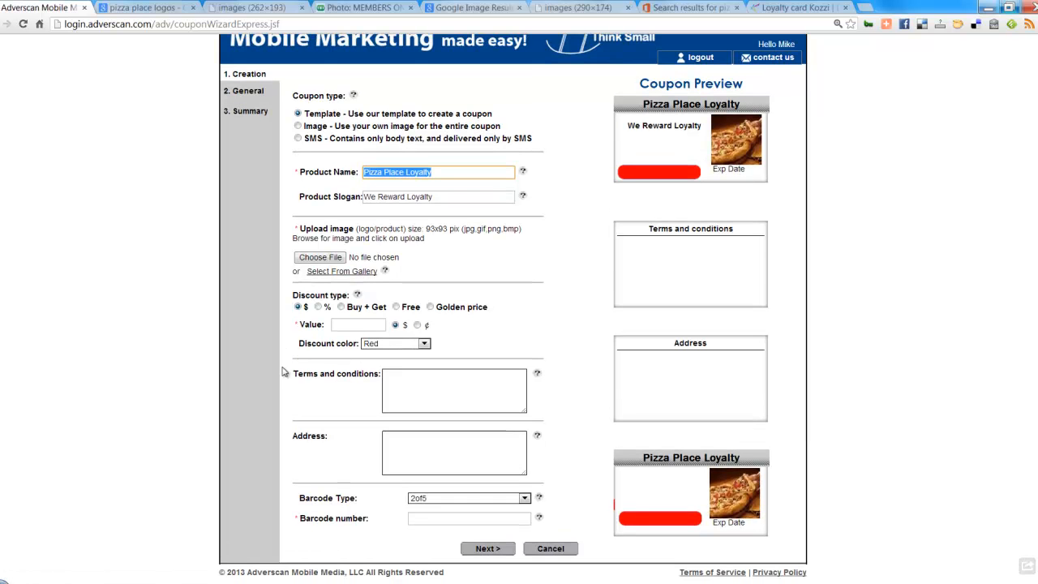
click(396, 307)
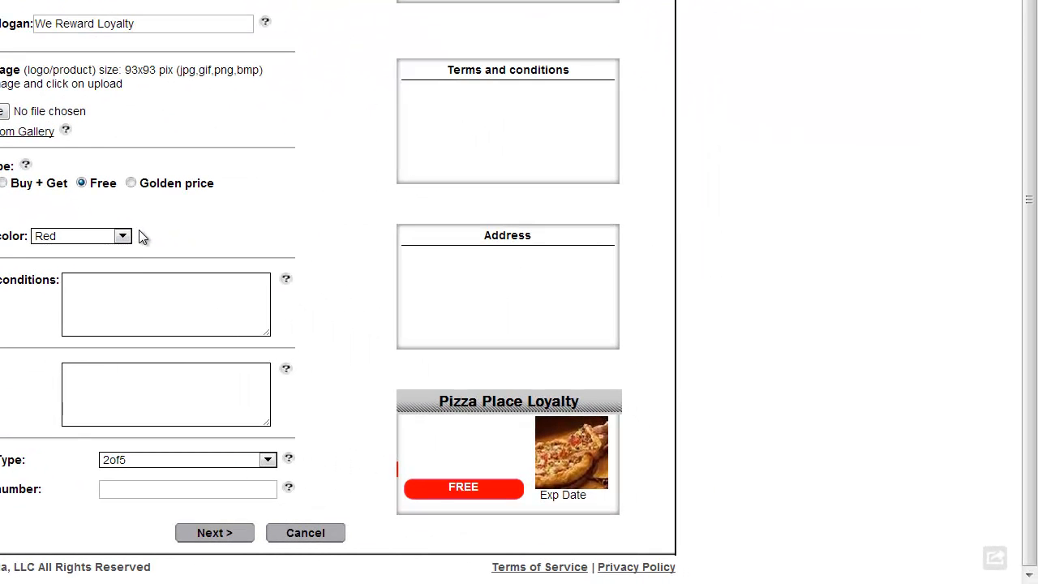
click(122, 236)
click(71, 291)
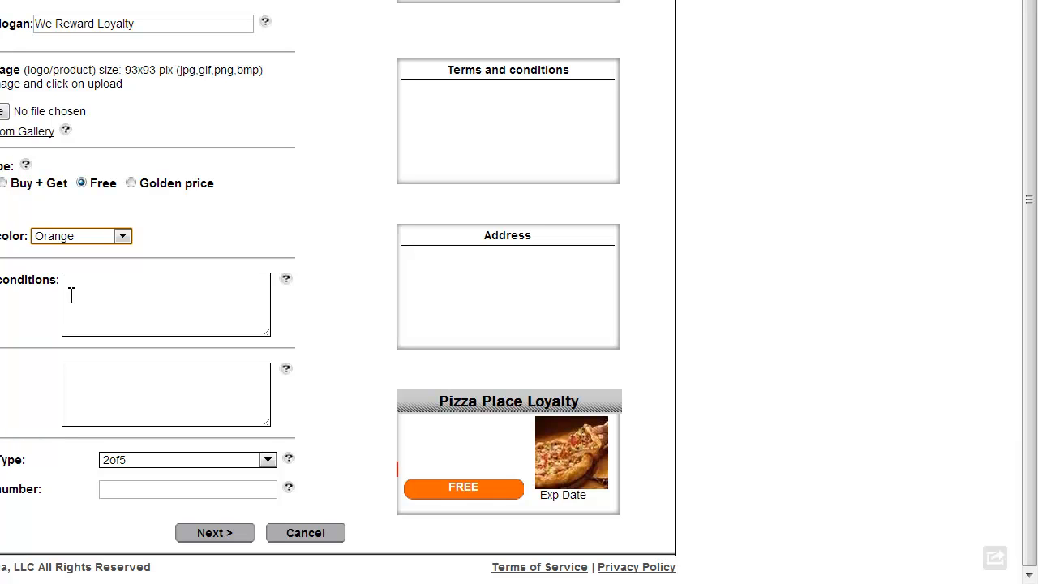
Step: Type the terms 'Redeem at location. Not to be combined with other offers or discounts.'
click(72, 295)
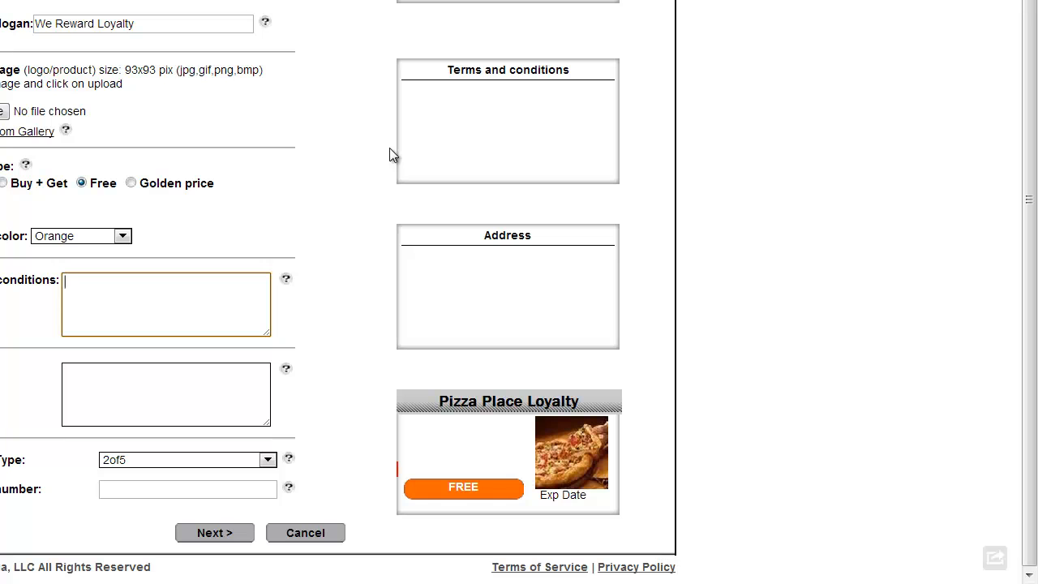
text(REdeem)
key(BackSpace)
key(BackSpace)
key(BackSpace)
key(BackSpace)
key(BackSpace)
text(edeem at )
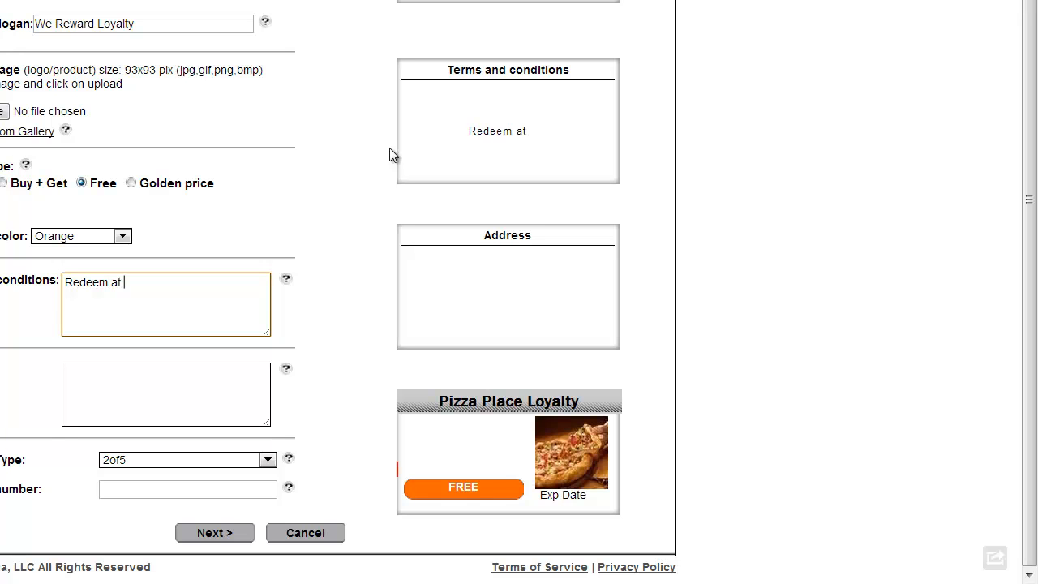
text(location)
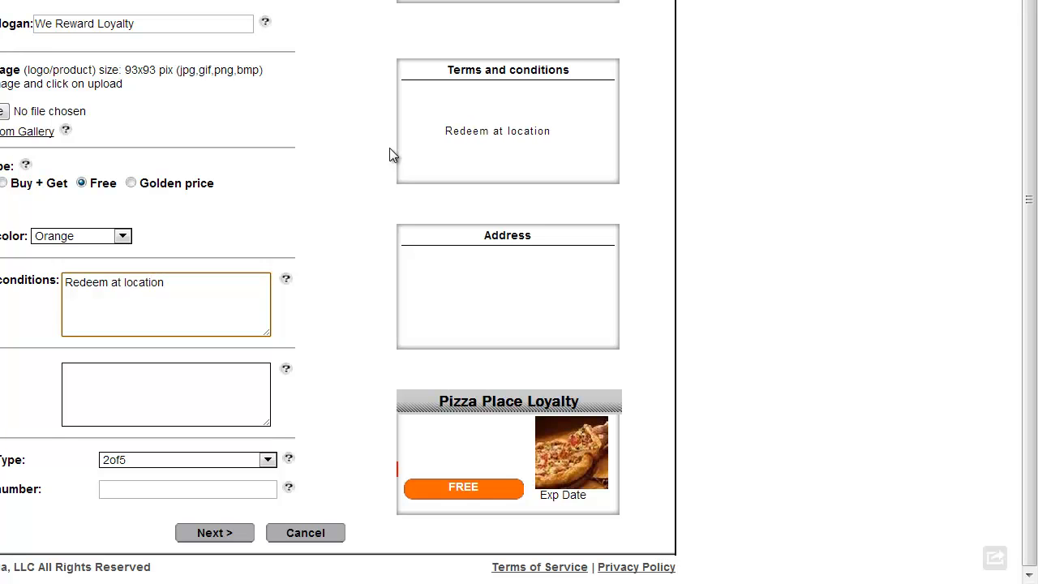
text(. Not to be combined with ou)
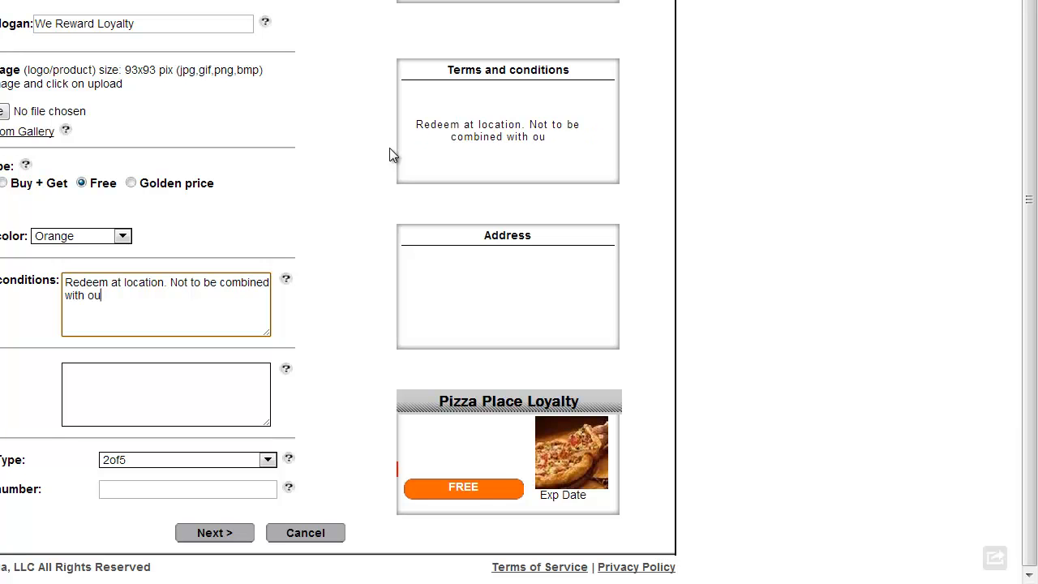
key(BackSpace)
text(the)
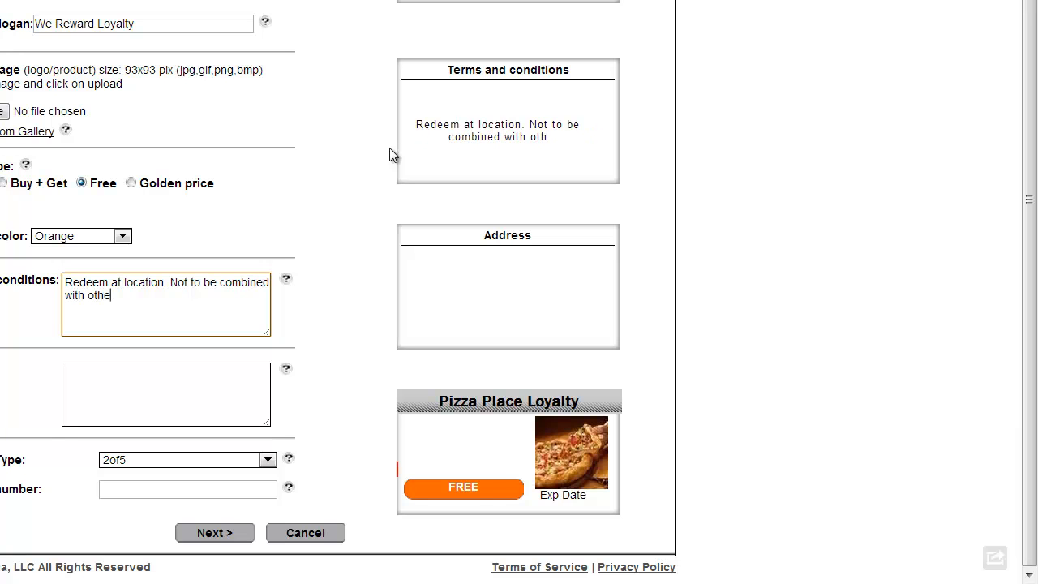
text(r offe)
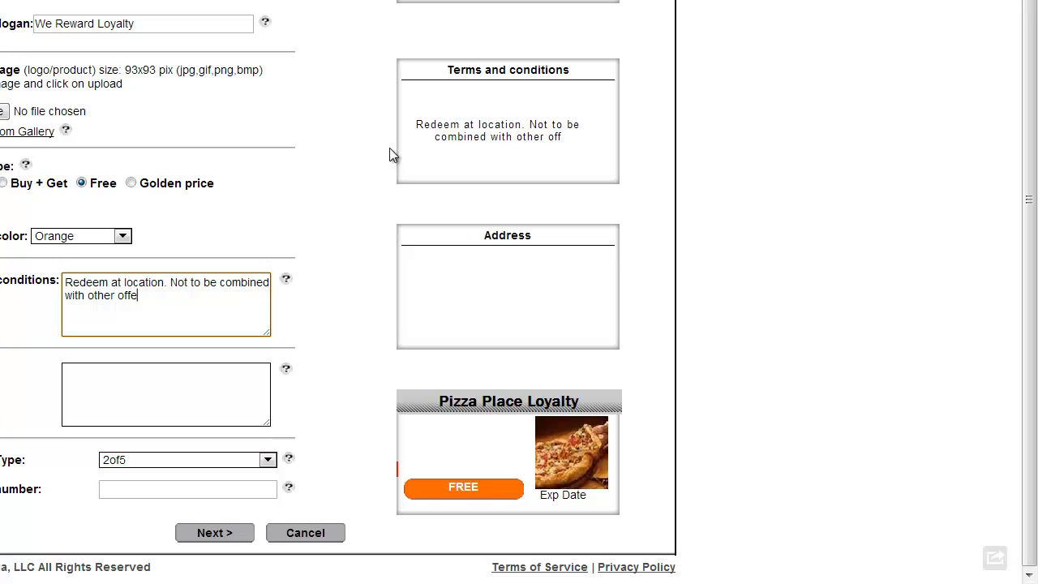
text(rs or disc)
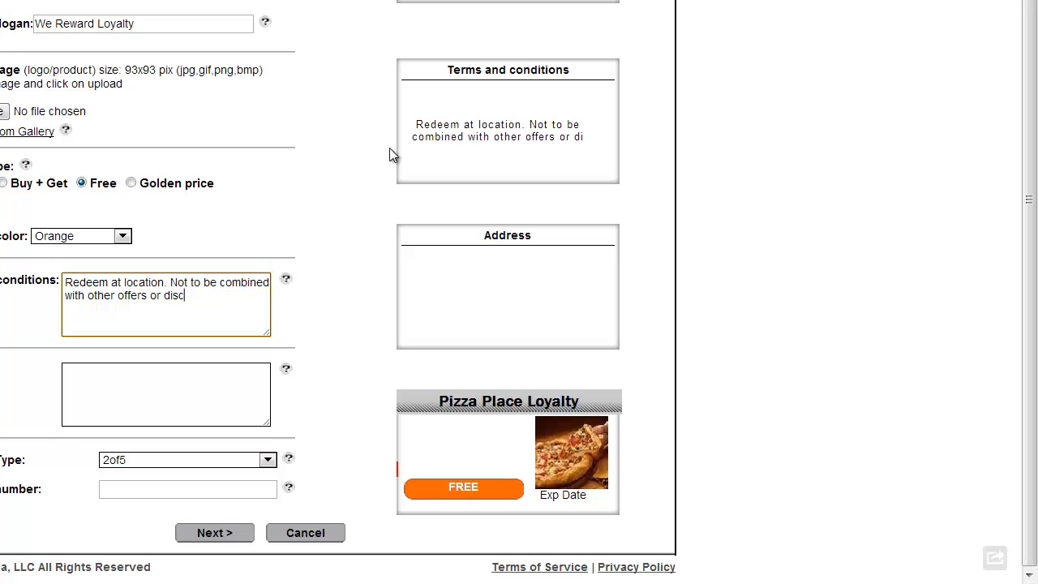
text(ounts.)
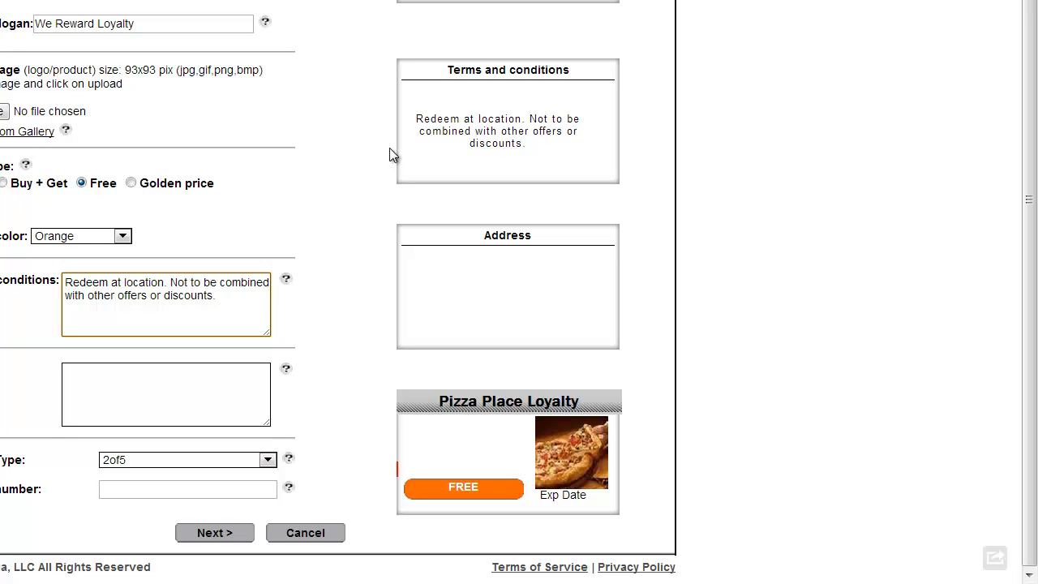
Step: Enter the store address: Pizza Place, then its street line and city/state/zip line
click(135, 377)
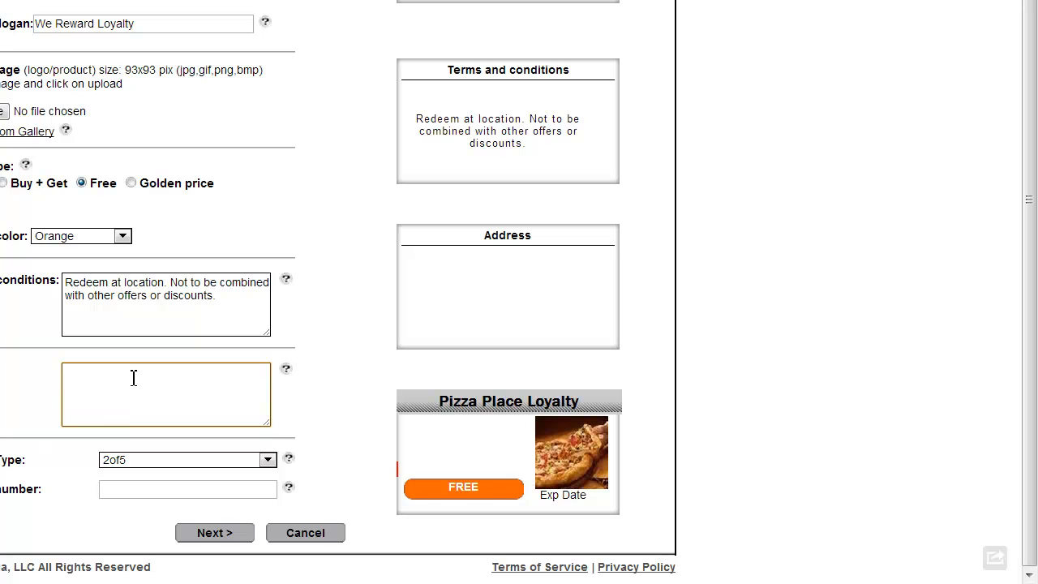
text(Pizza Place)
key(Return)
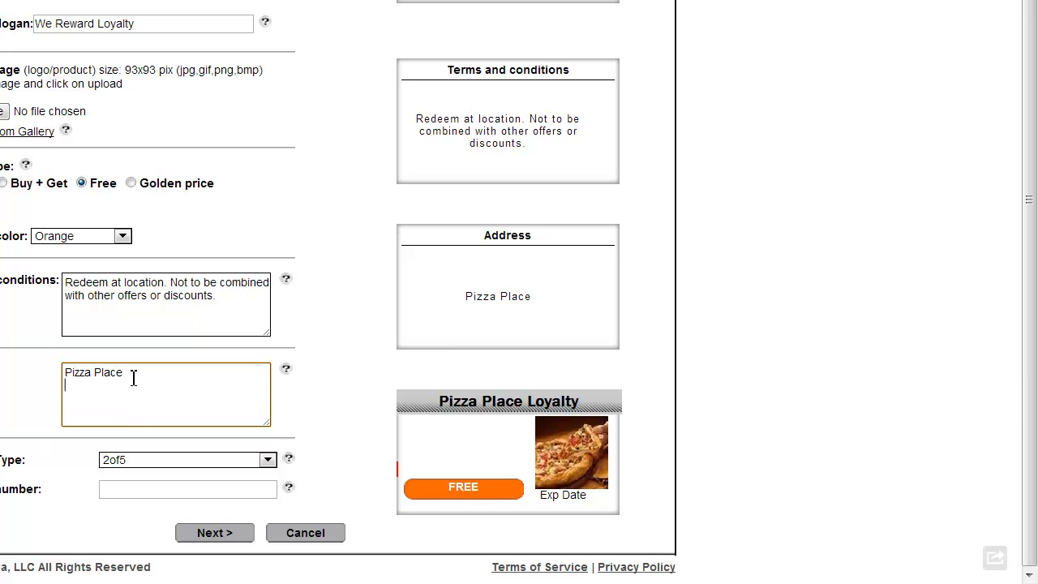
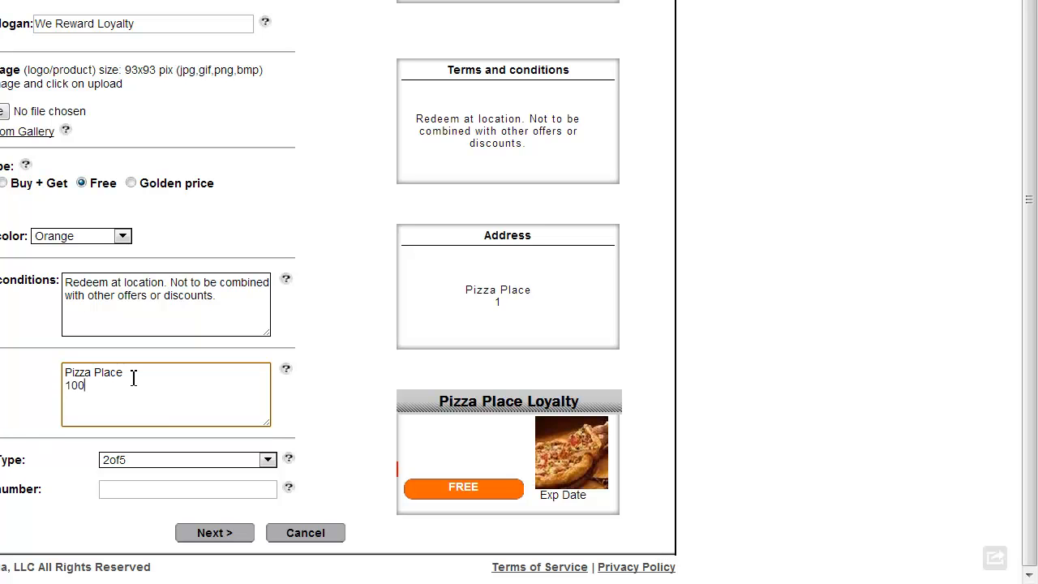
key(Return)
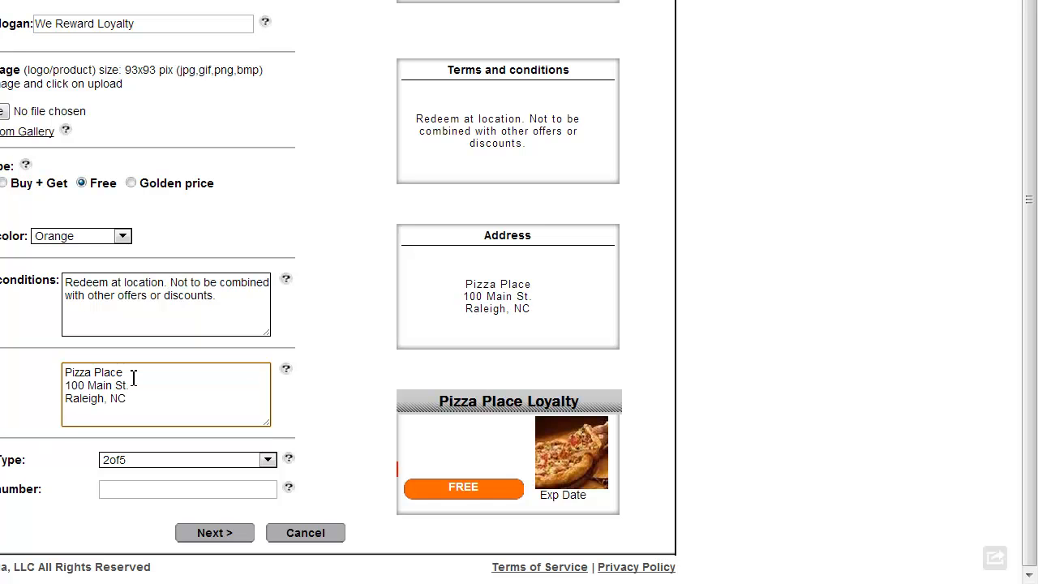
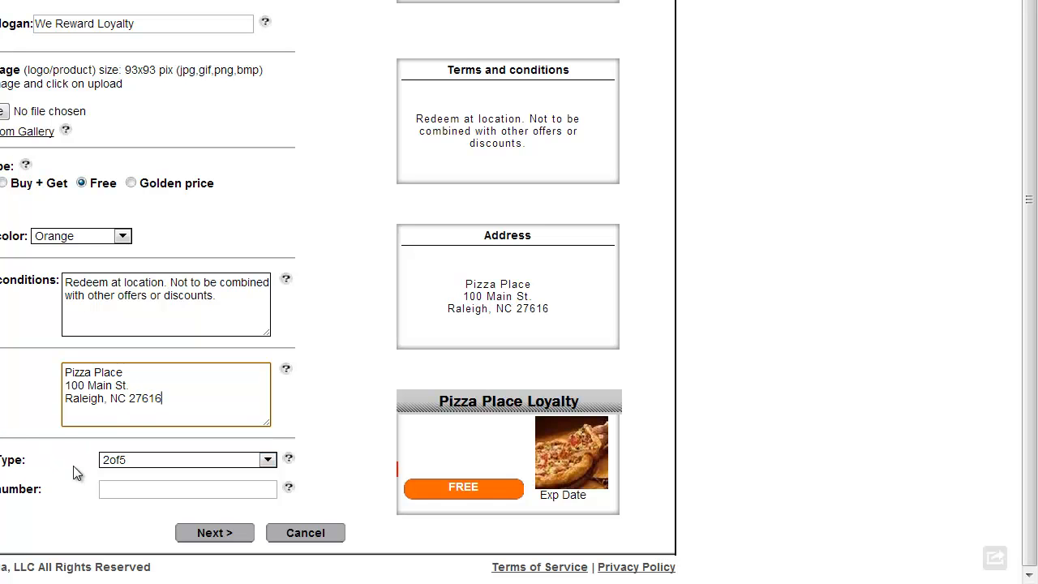
Step: Try the code128, code39 and 2of5 barcode types before settling on Promotion
click(199, 459)
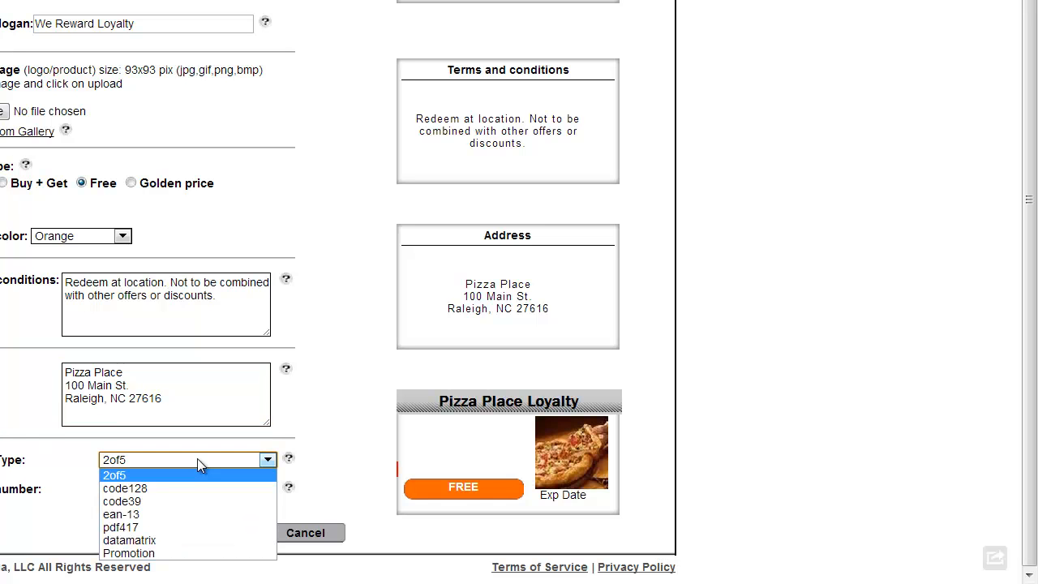
click(144, 487)
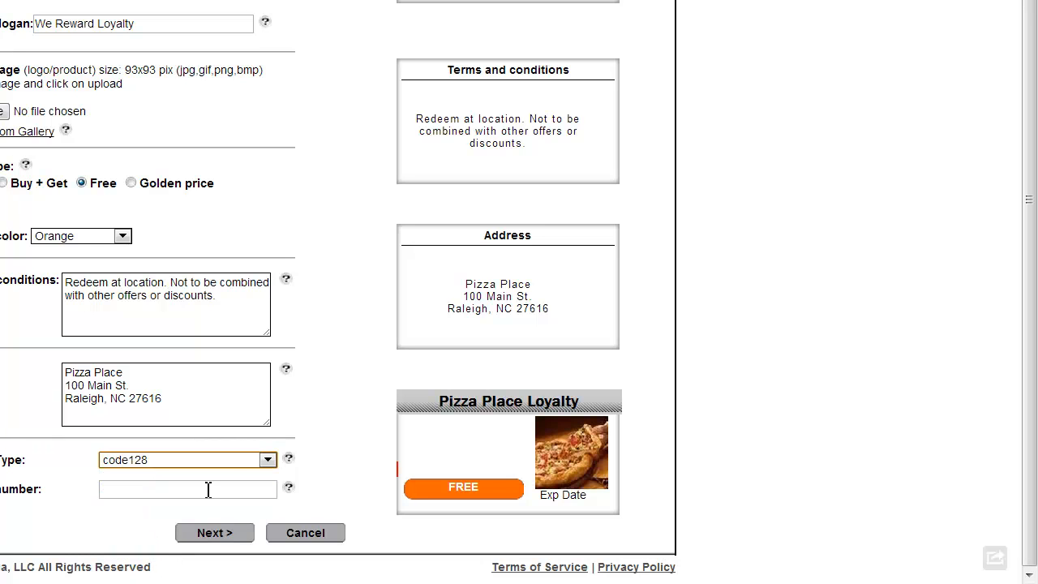
click(258, 469)
click(172, 497)
click(179, 460)
click(121, 473)
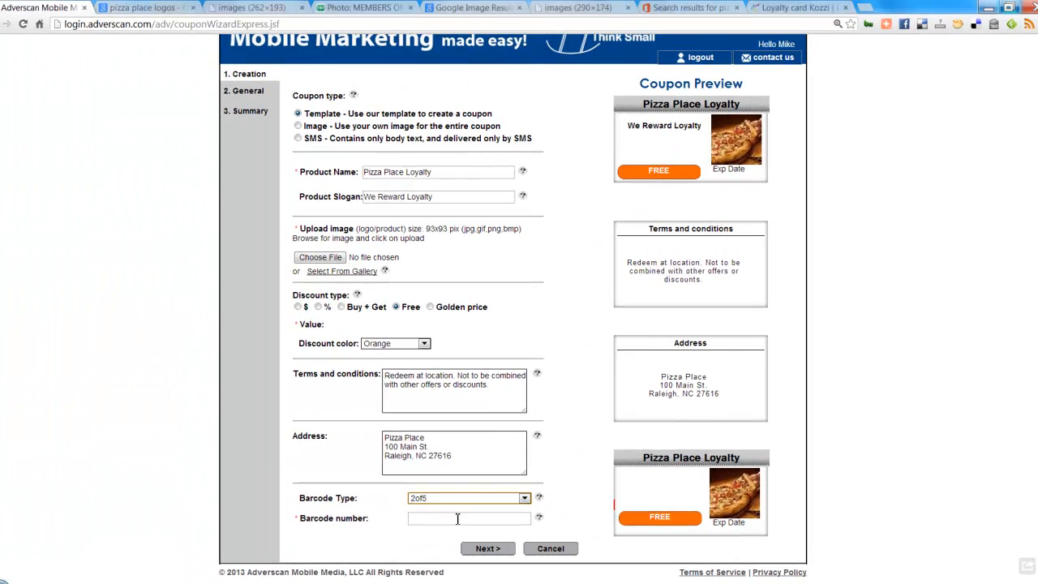
click(458, 518)
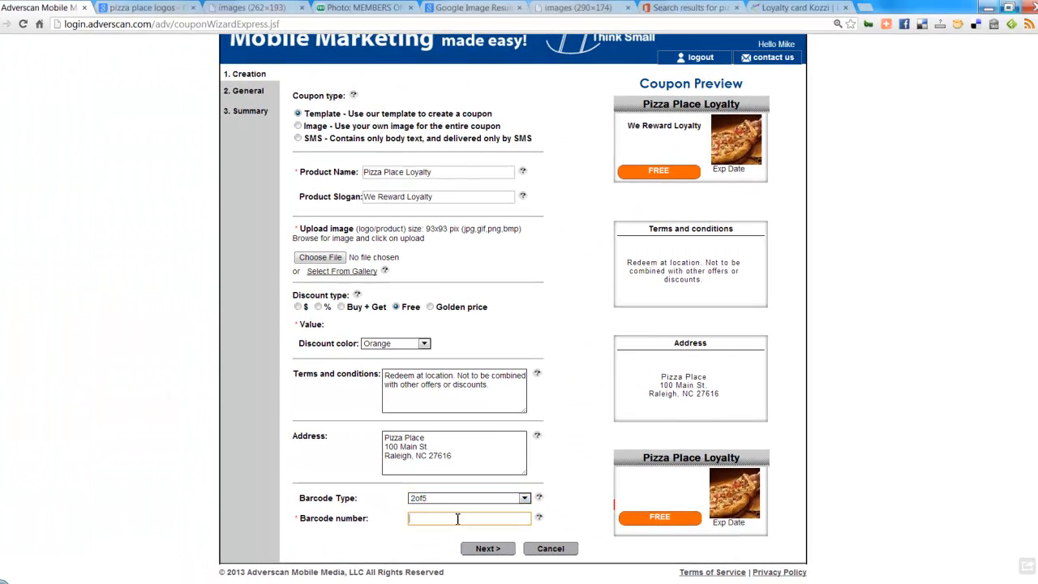
click(499, 520)
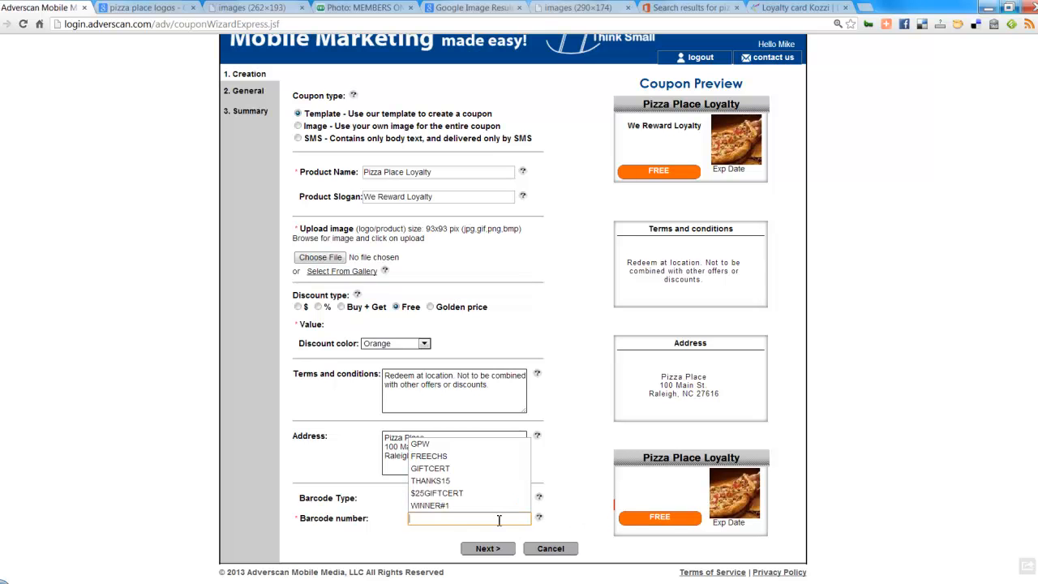
click(551, 511)
click(524, 498)
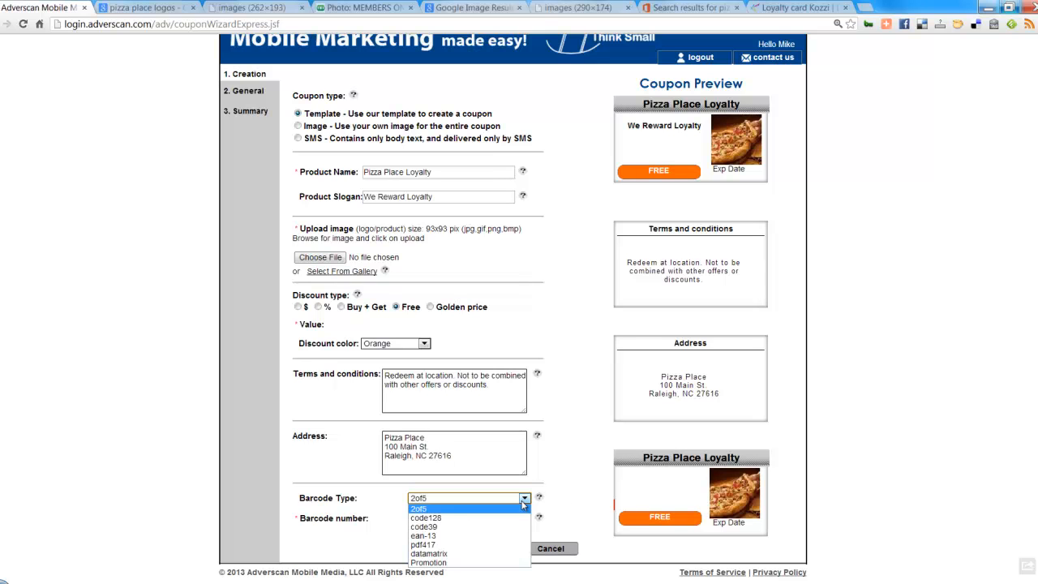
click(430, 561)
Step: Enter Loyalty13 as the barcode number
click(435, 521)
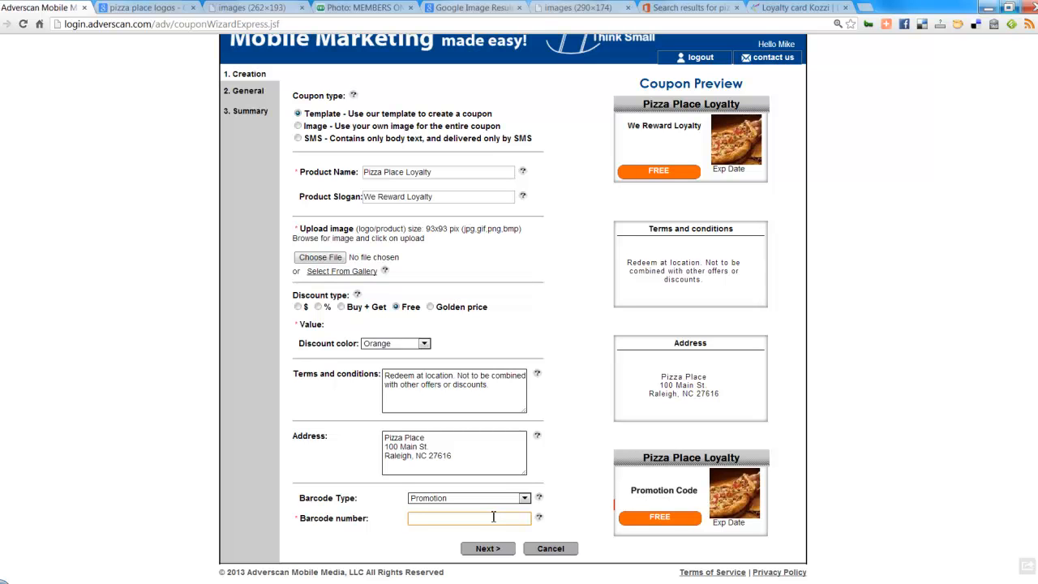
text(Loyalty13)
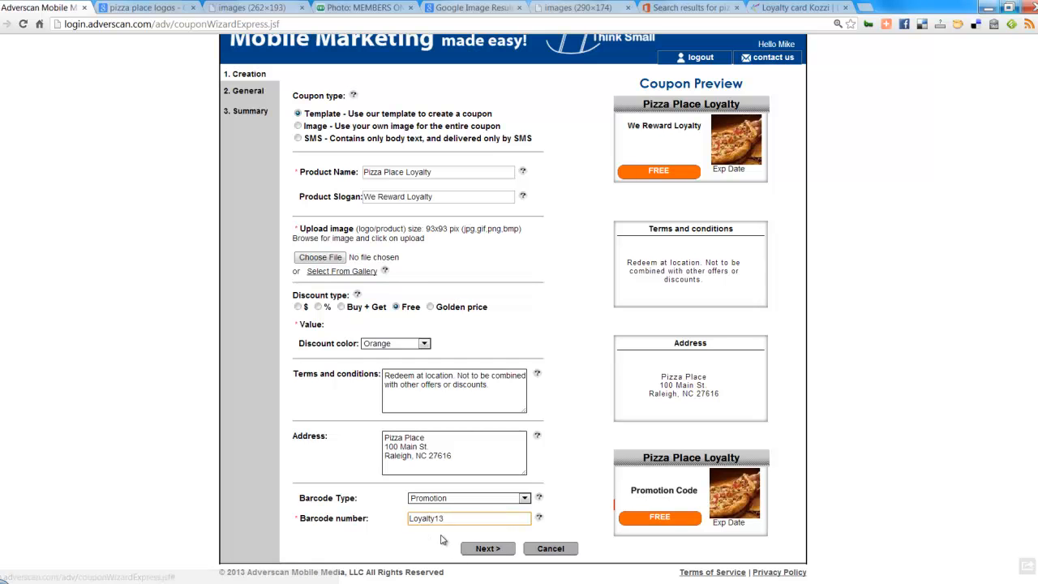
Step: Name the coupon 'Free Pzza' with description 'Use this coupon for loyalty awards...'
click(496, 549)
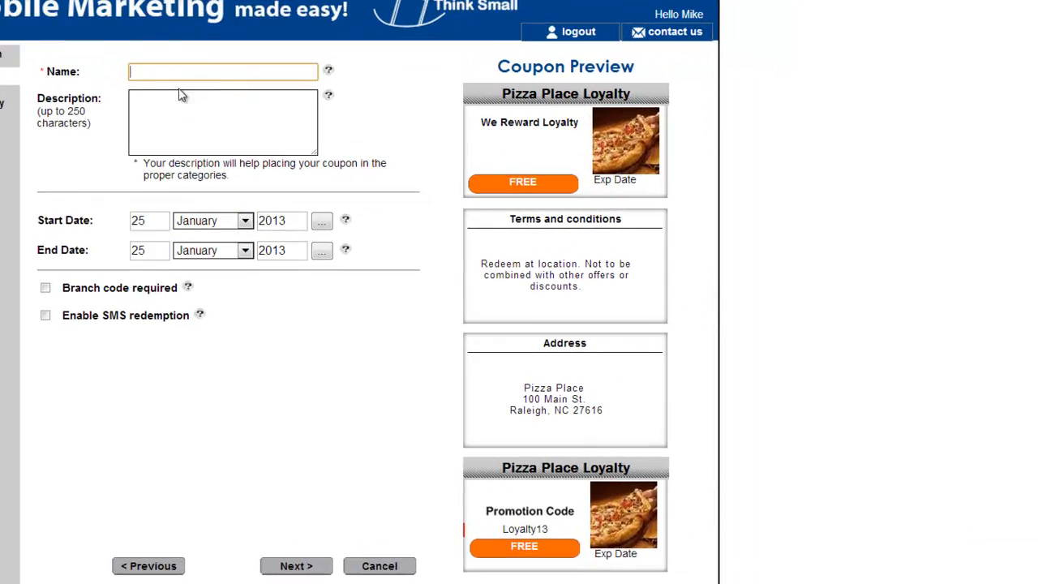
click(193, 68)
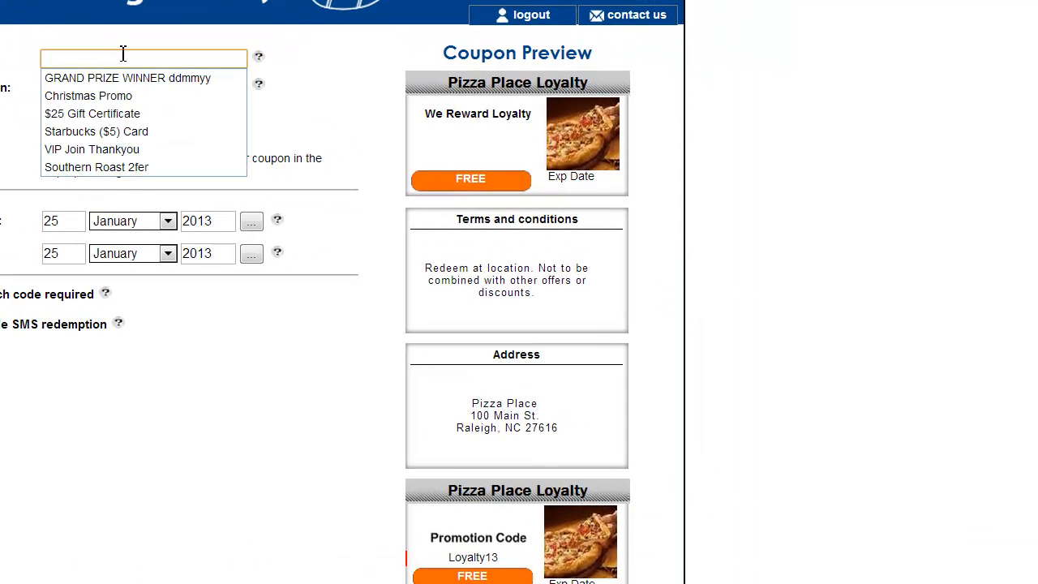
text(Free Pzza)
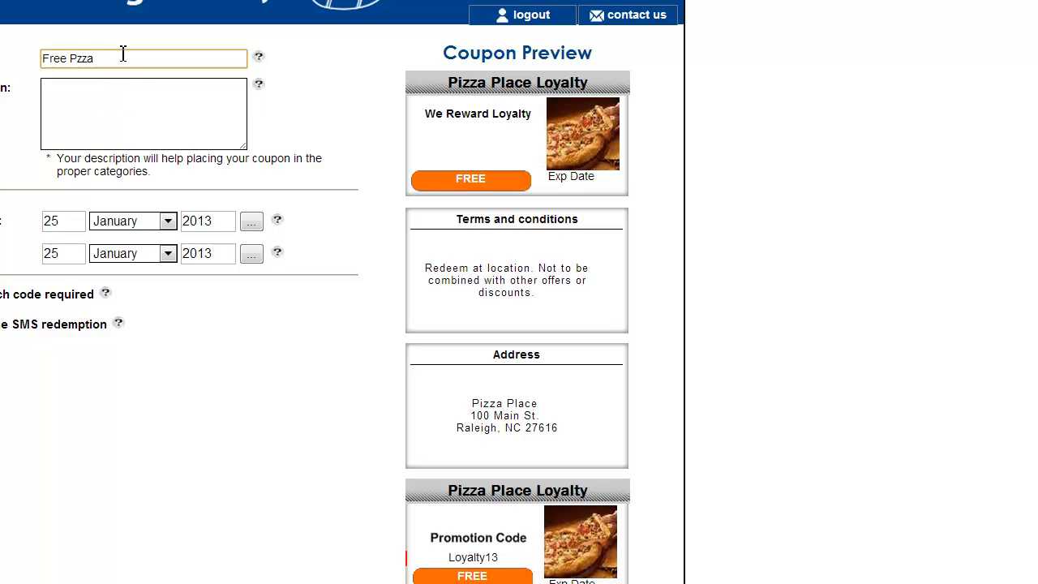
click(145, 95)
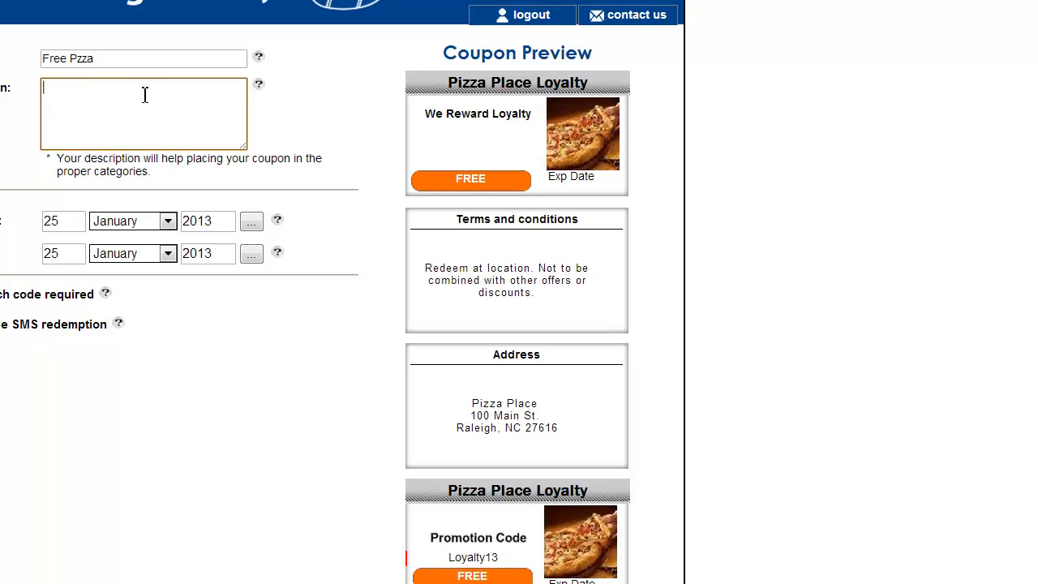
text(Use this coupon for loyalty awar)
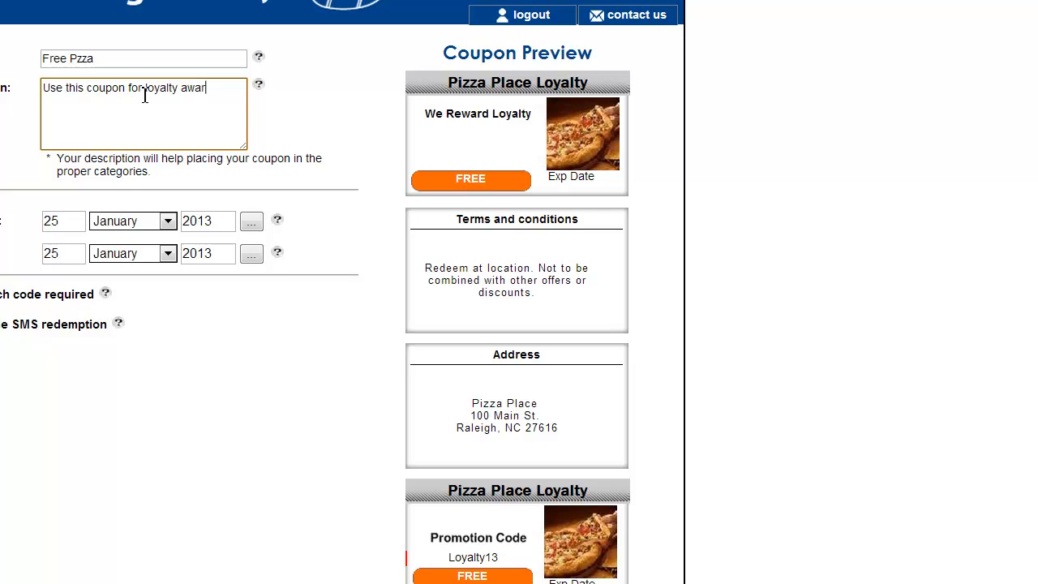
text(ds...)
Step: Change the end date's year to 2015 and require a branch code
click(225, 254)
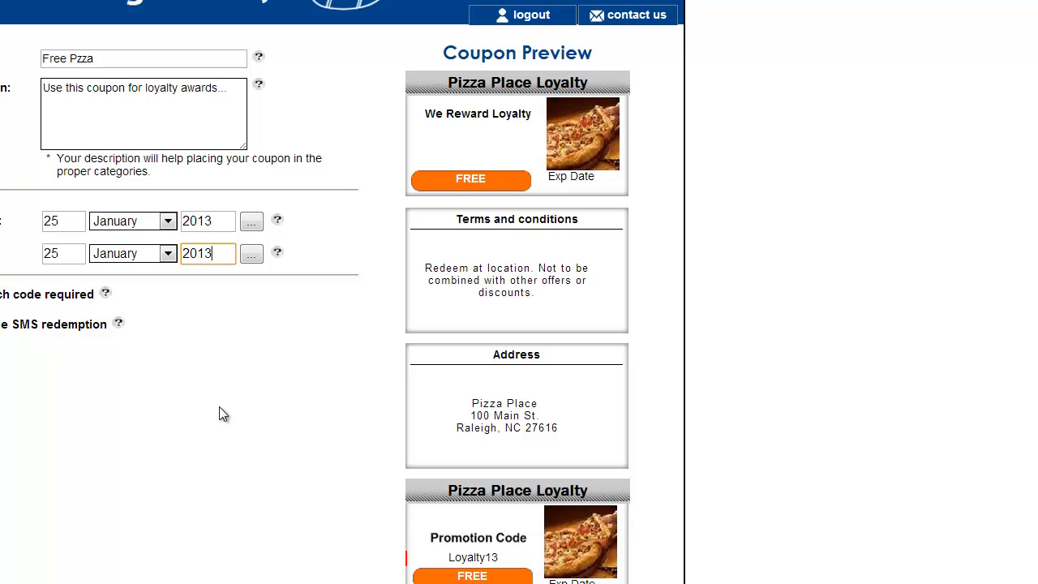
key(BackSpace)
text(5)
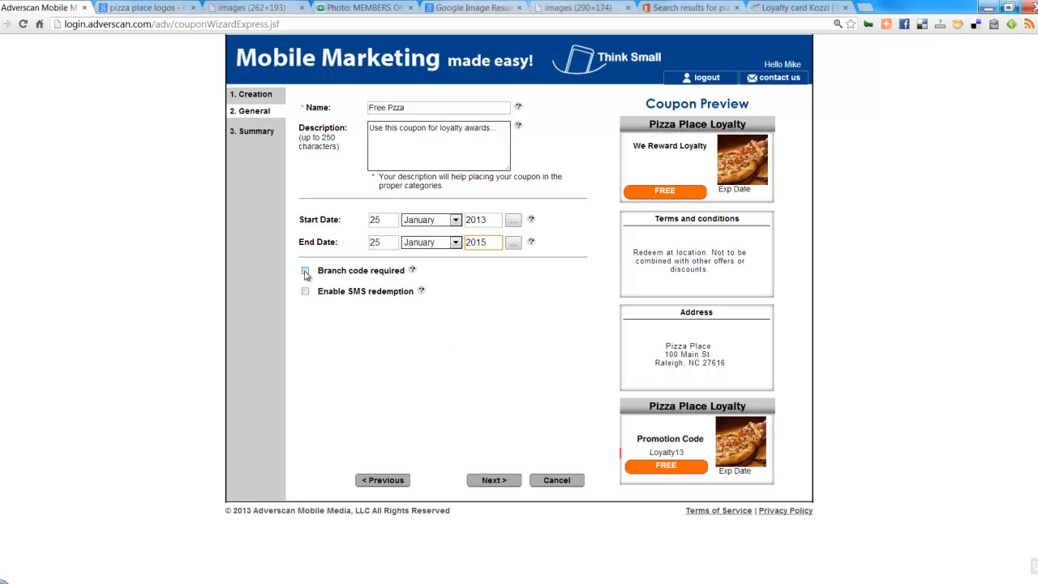
click(305, 272)
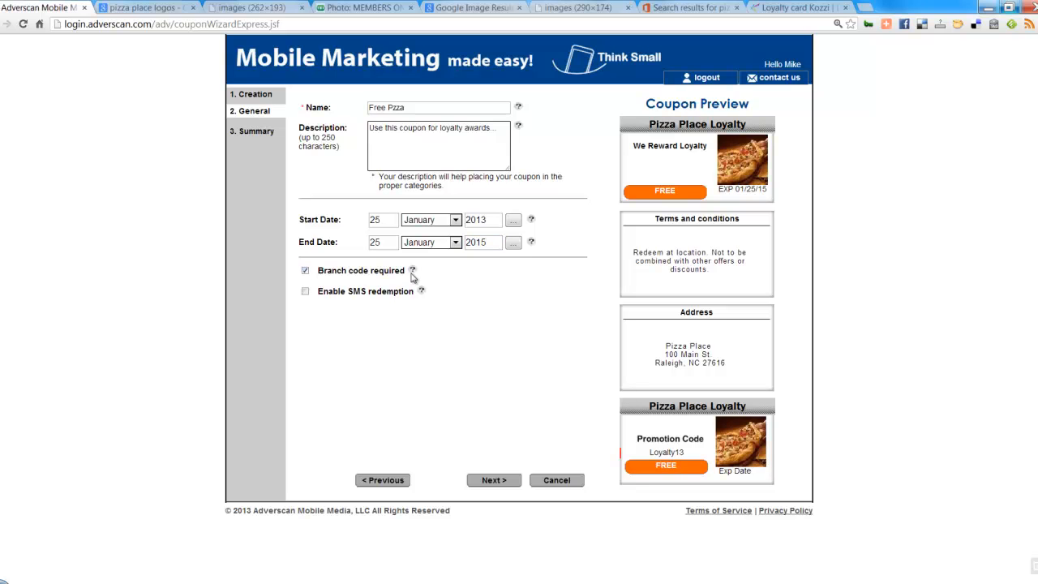
mouse_move(414, 276)
Step: Enable SMS redemption, producing the redeem message 'FREE Pizza Place Loyalty Activation code is: Loyalty13'
click(305, 291)
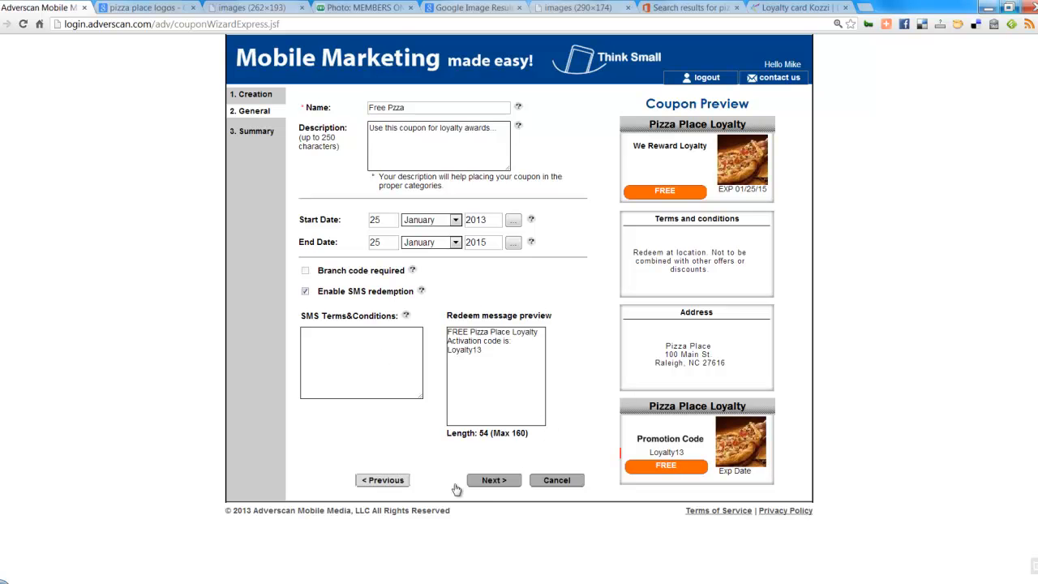
Step: Select the coupon's terms and conditions text on the previous step, then return to General
click(395, 480)
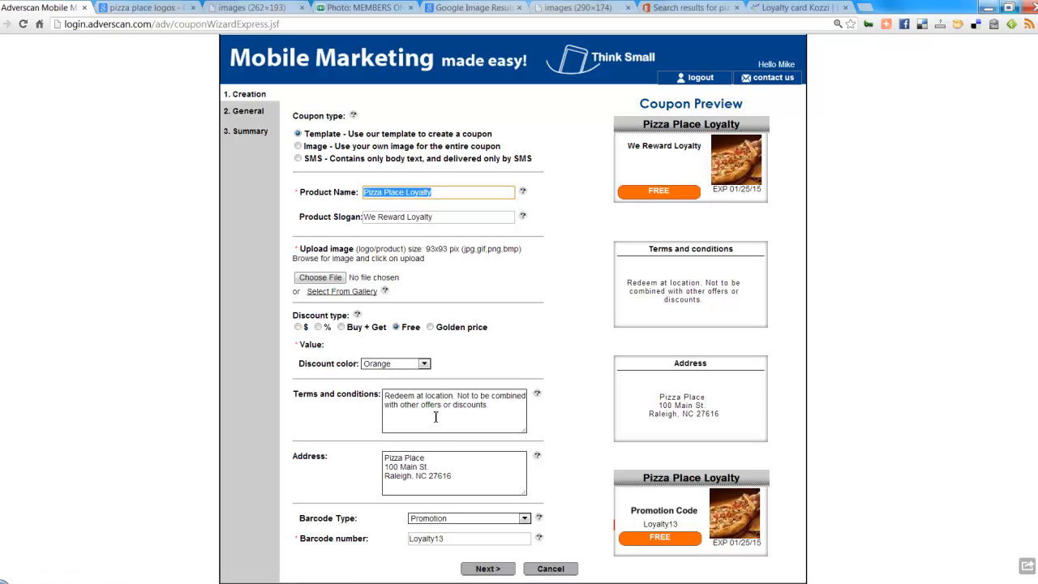
triple_click(441, 410)
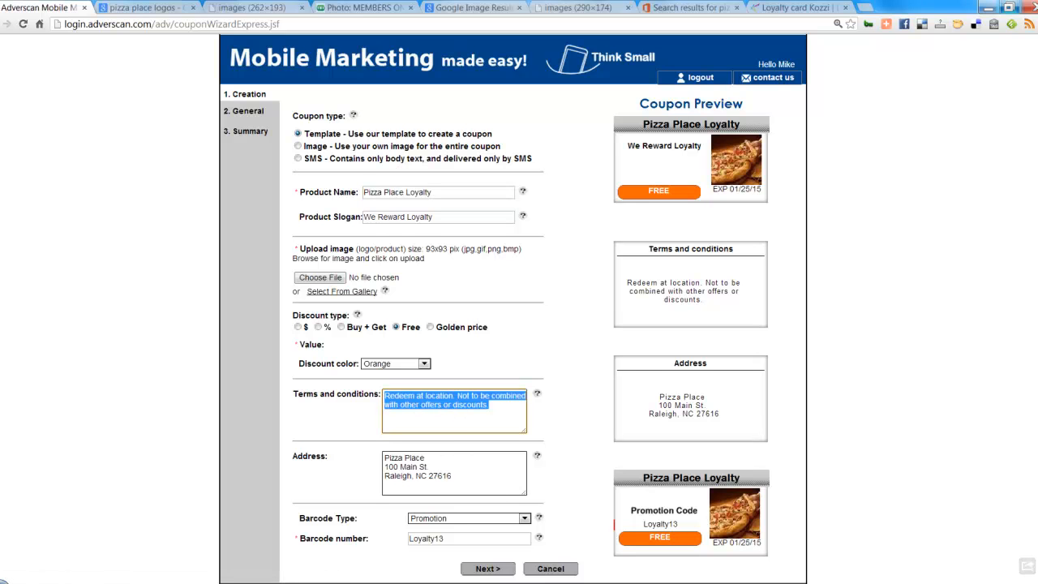
click(506, 572)
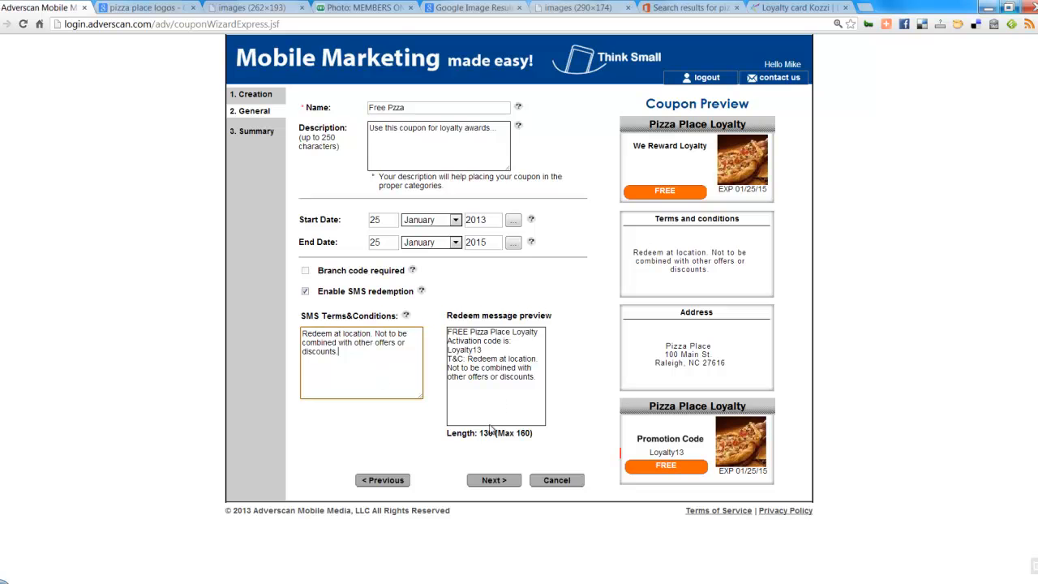
Step: Finish the Free Pzza coupon from its Summary and confirm activating it
click(496, 485)
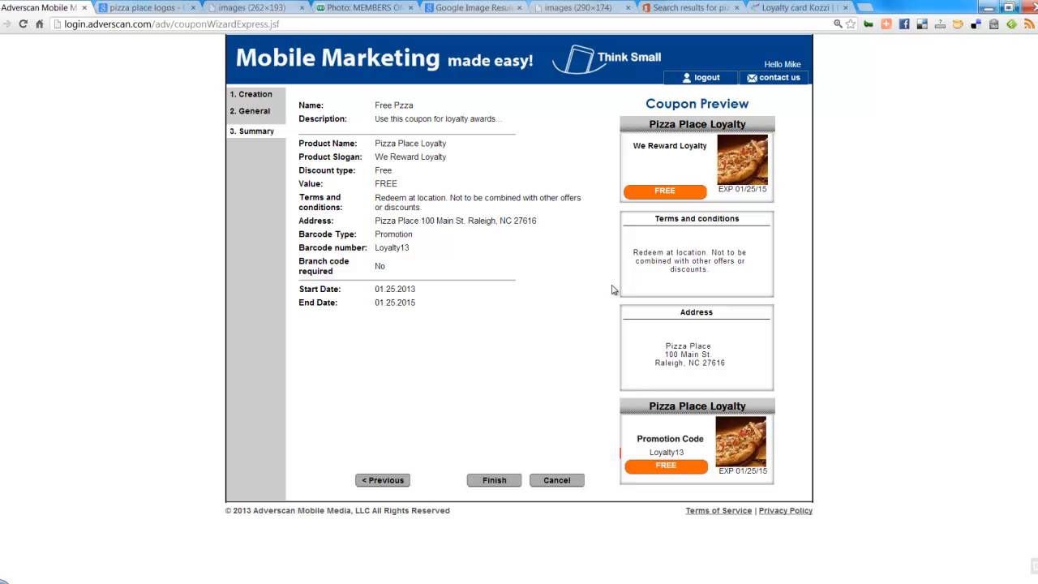
click(496, 481)
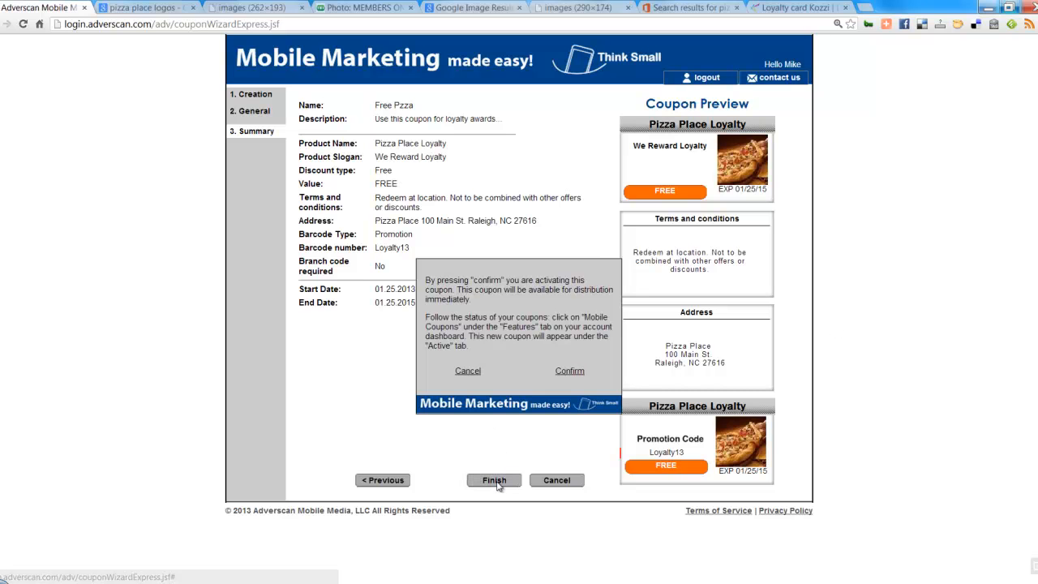
click(569, 372)
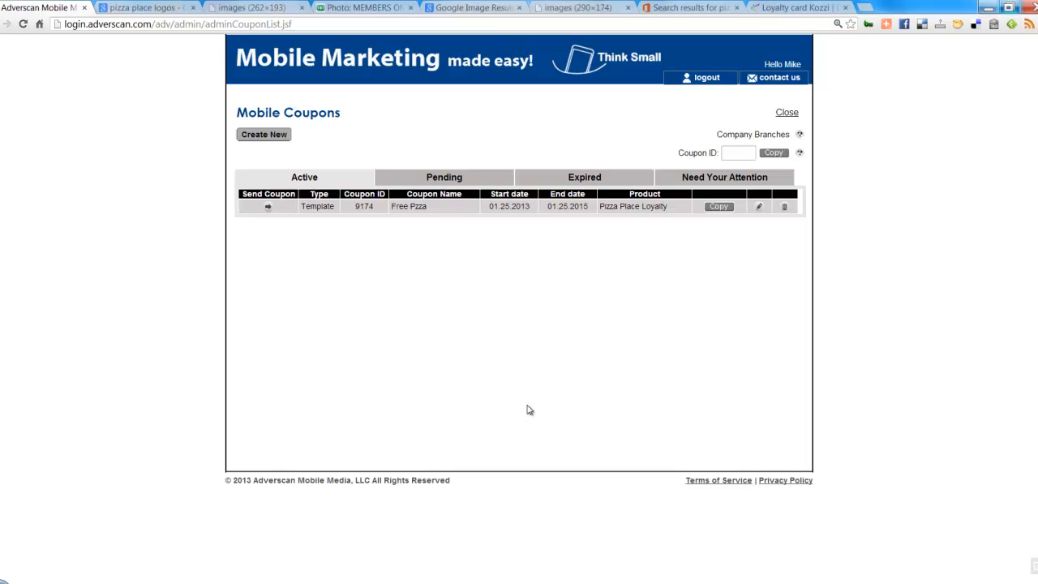
Step: Check the Pending and Active coupon tabs, then close the coupon list
click(457, 178)
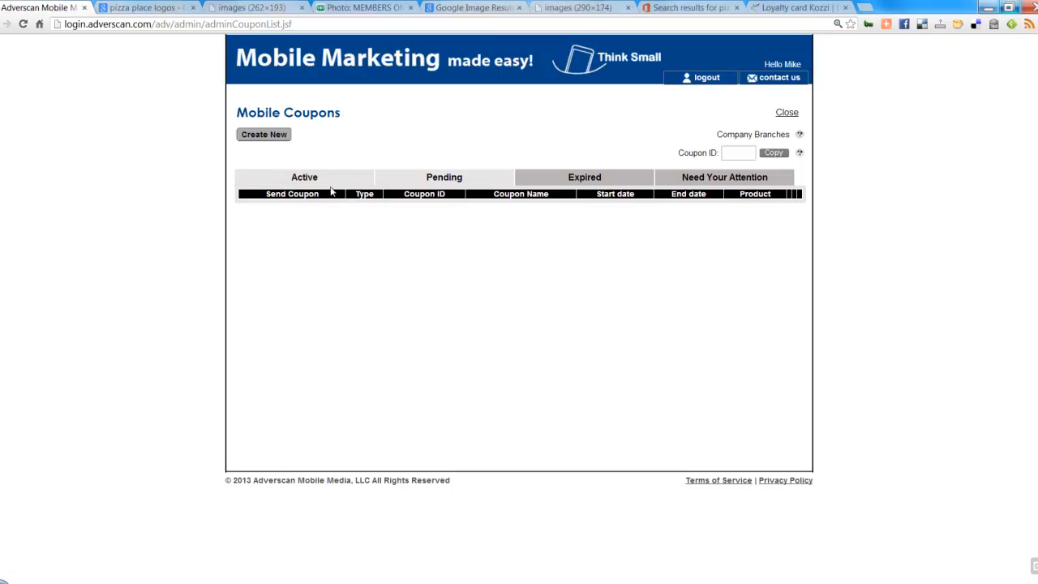
click(300, 177)
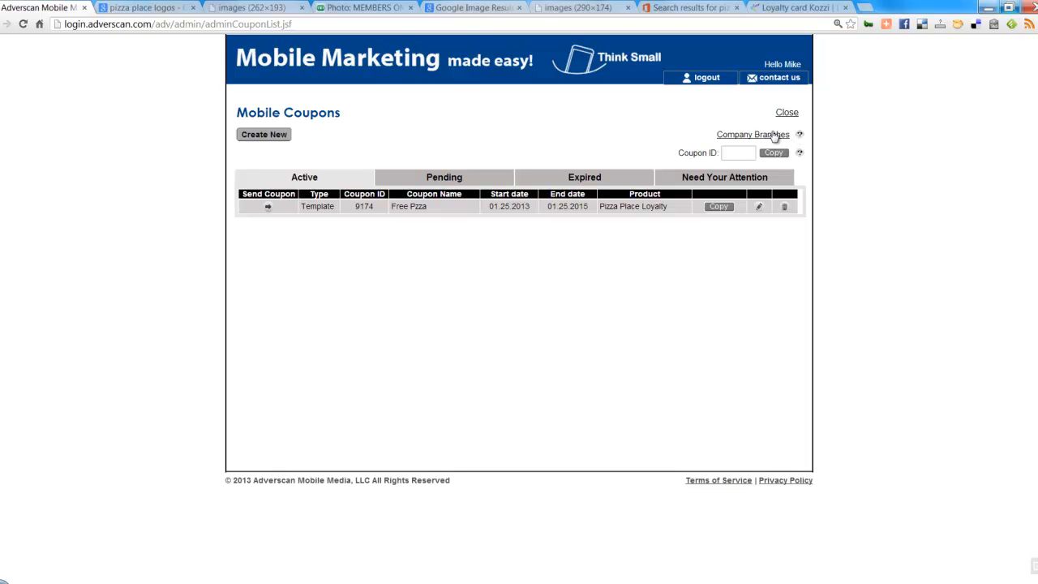
click(794, 114)
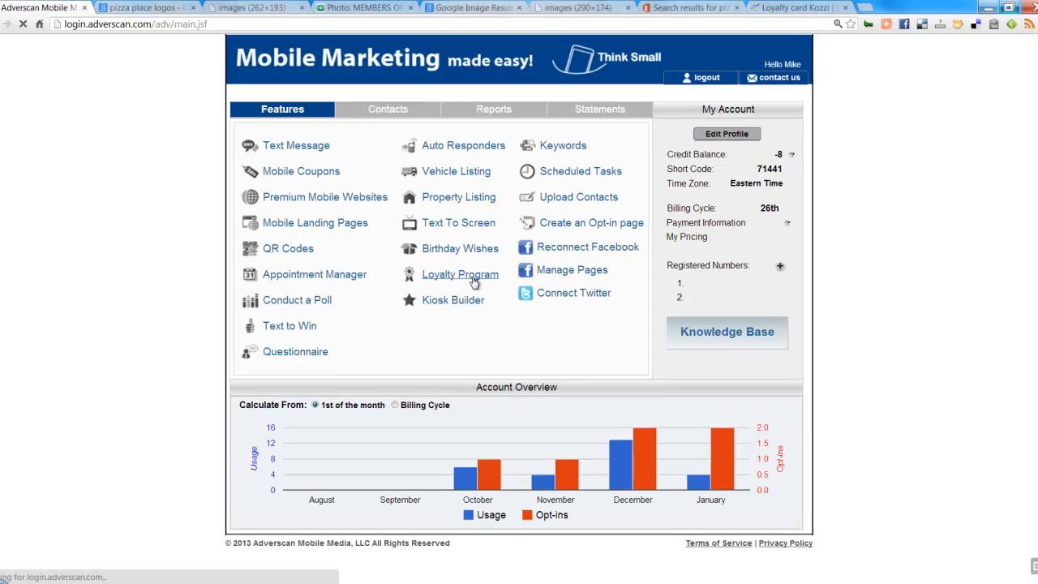
Step: Add Free Pzza as Try Loyalty's coupon gift, save, and reopen the program's settings
click(473, 275)
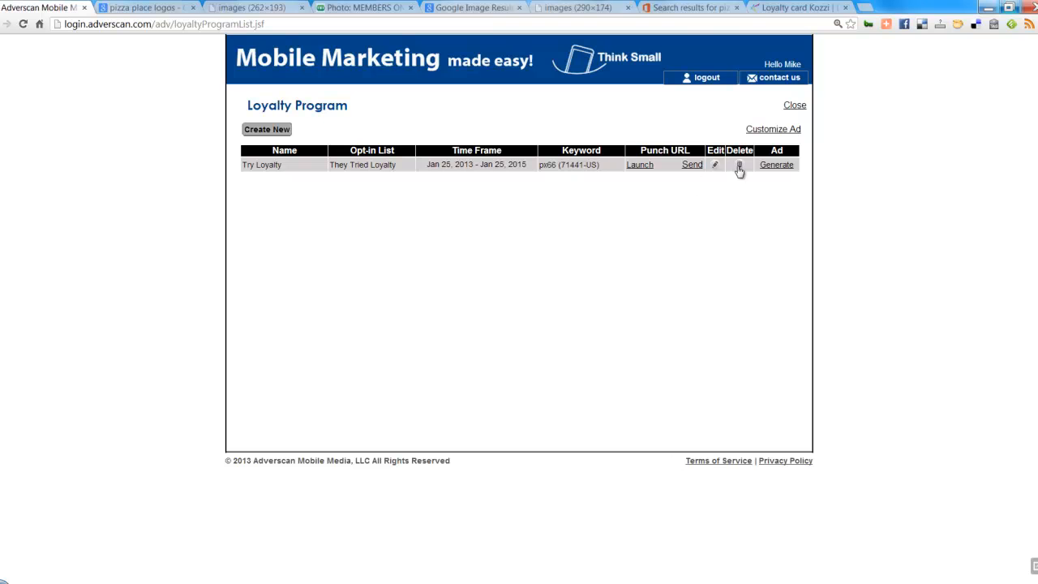
click(716, 166)
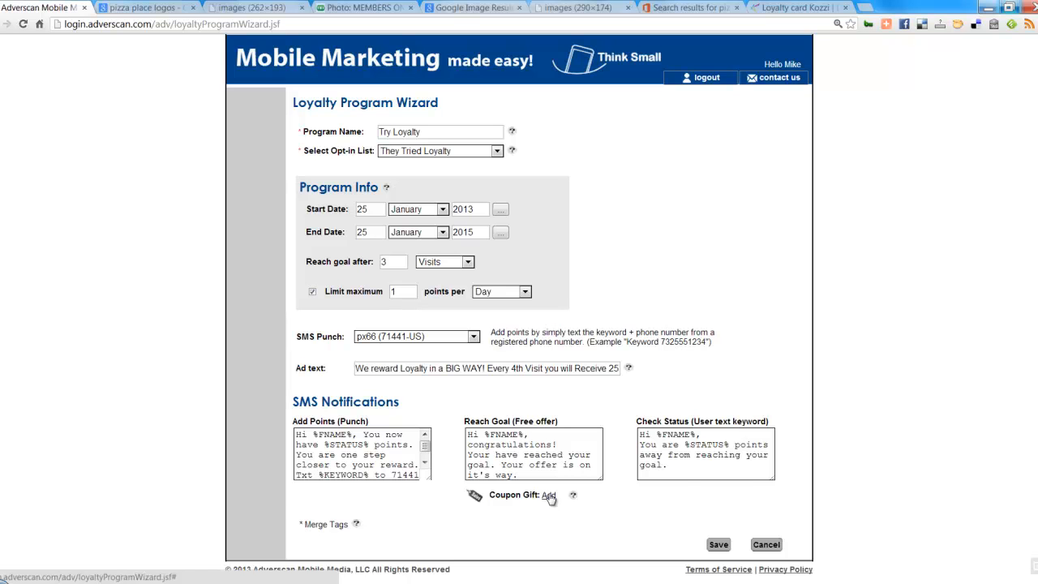
click(549, 496)
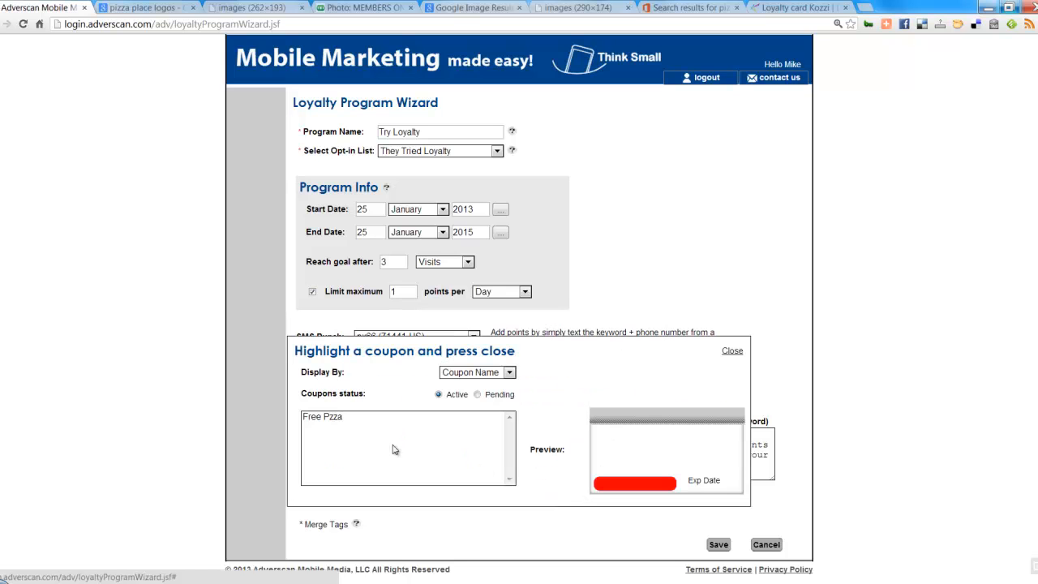
click(330, 418)
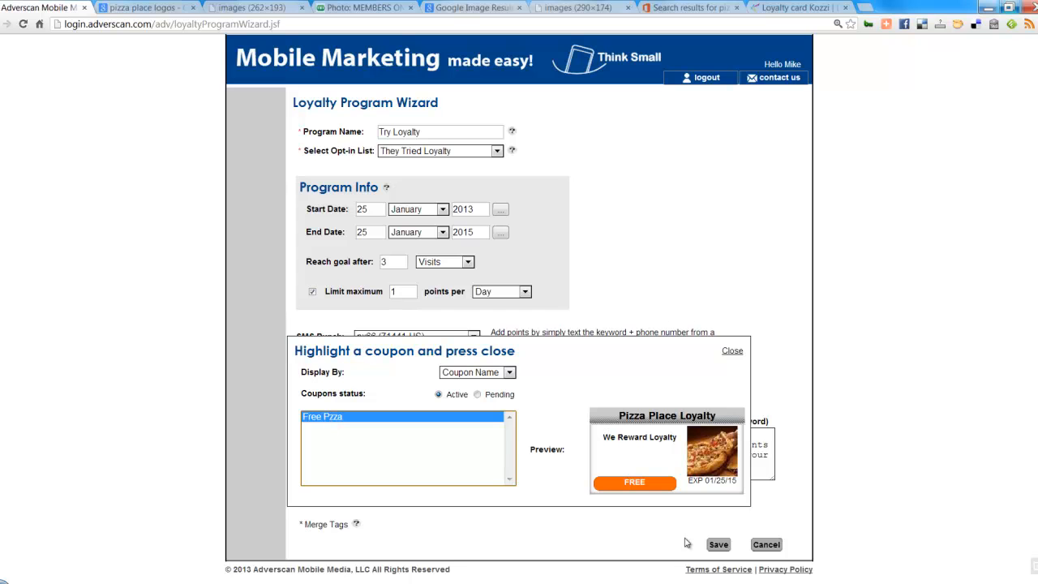
click(719, 544)
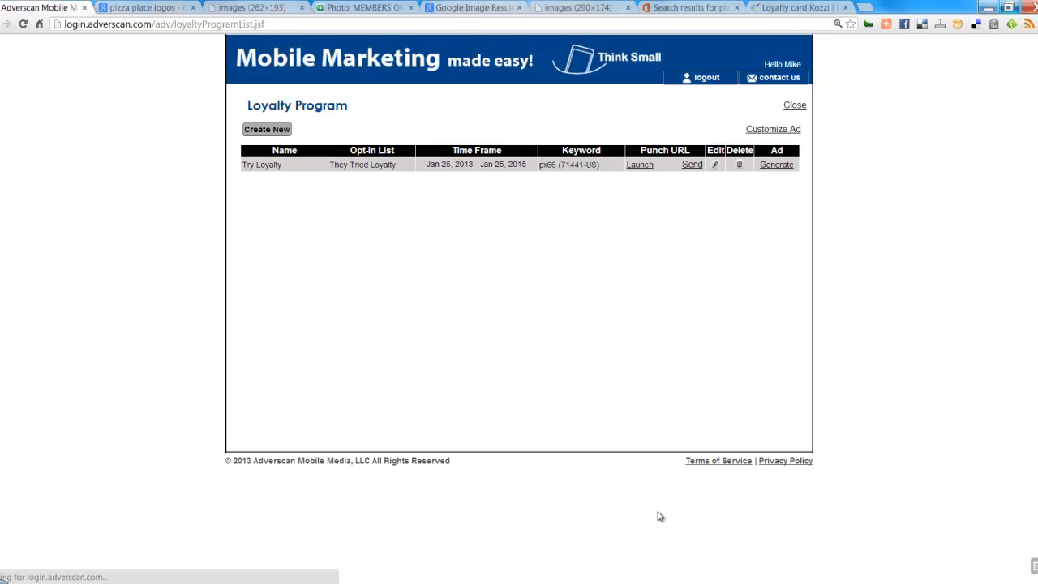
click(716, 166)
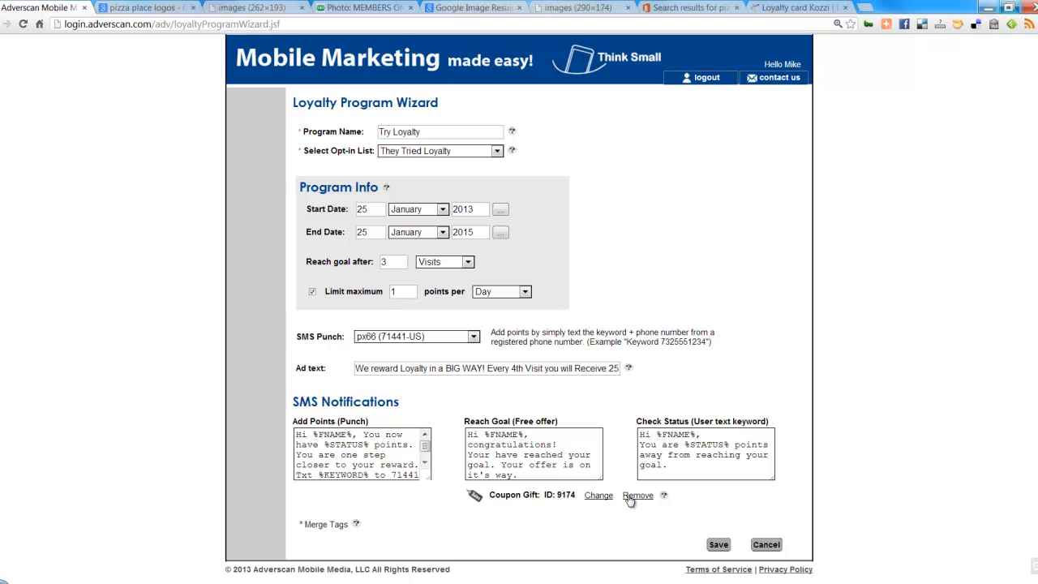
mouse_move(569, 495)
Step: Make Try Loyalty reach its goal after 10 purchases, with the points limit per Day
double_click(389, 262)
text(10)
click(467, 261)
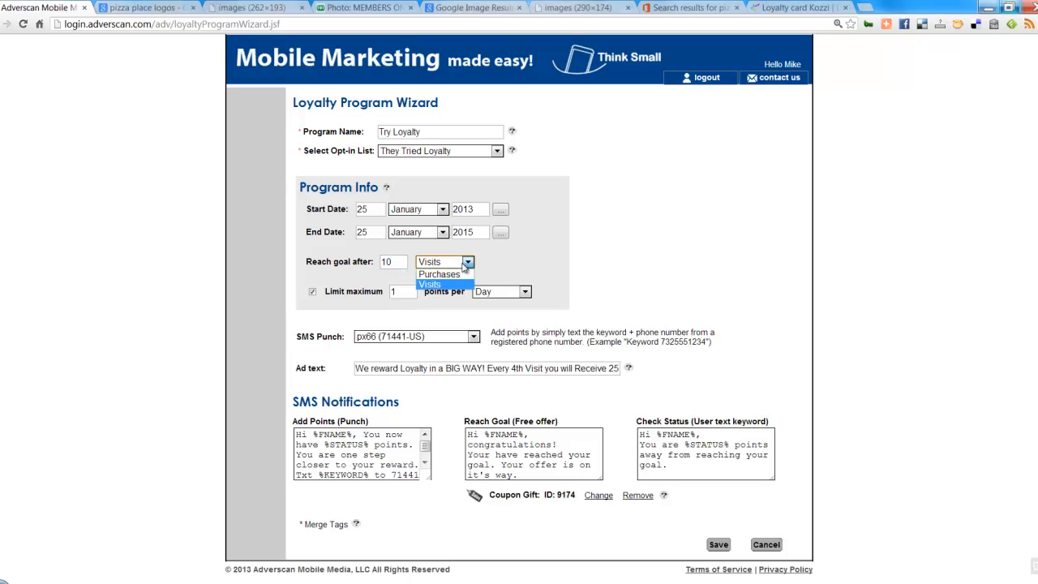
click(460, 275)
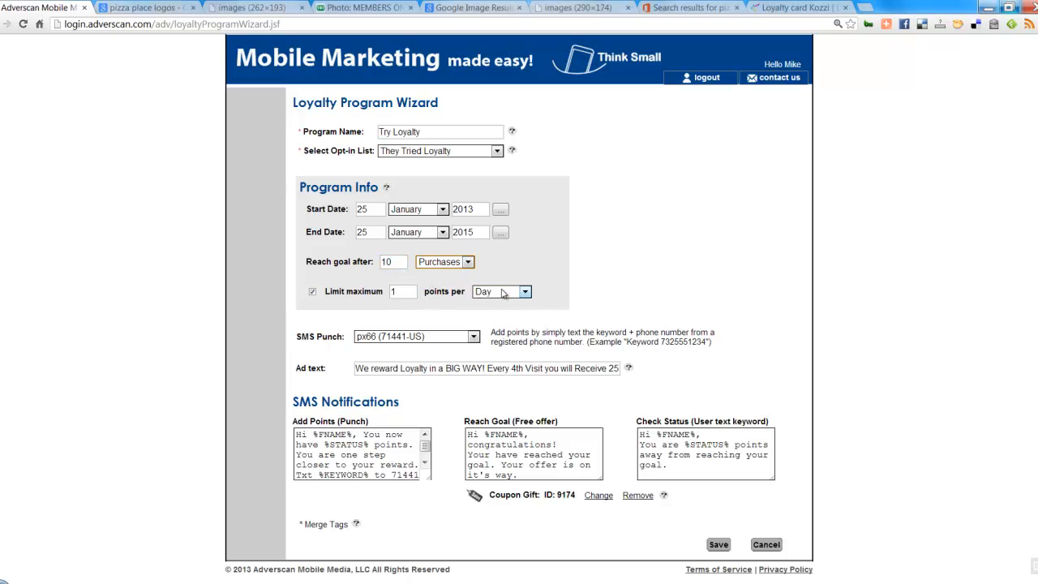
click(503, 293)
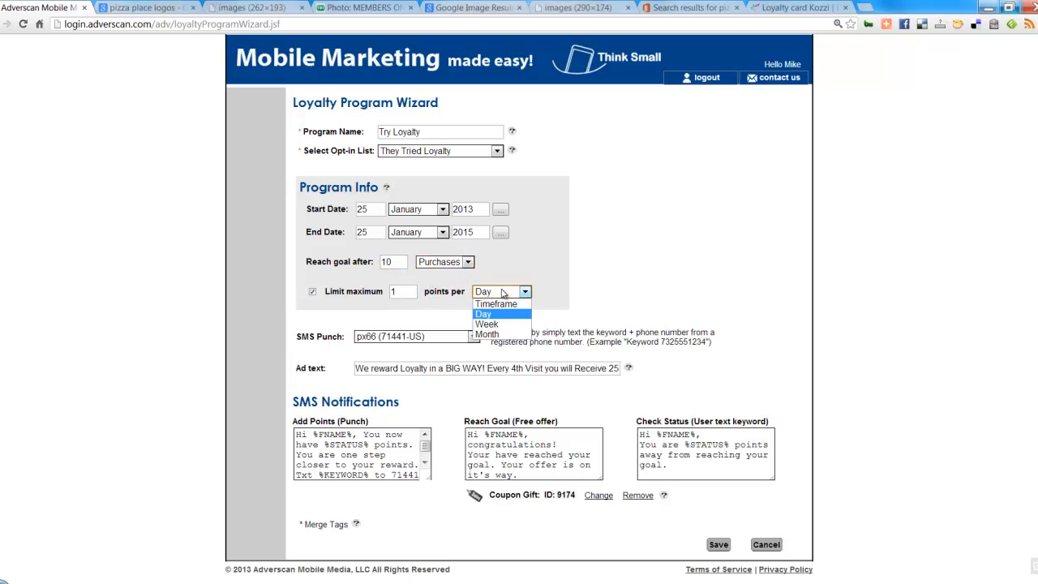
click(499, 315)
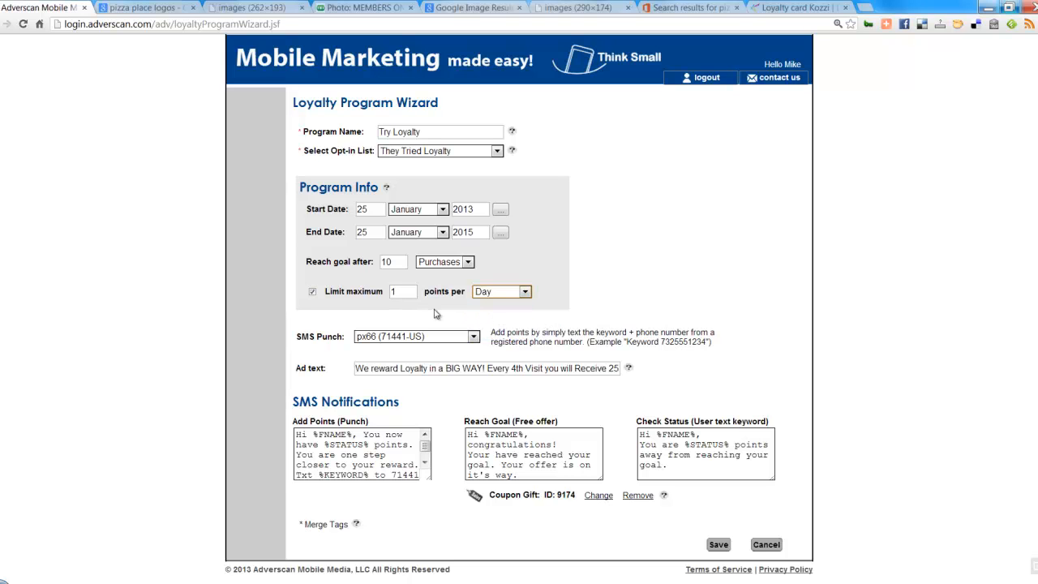
Step: Limit points to 2 per day, save the program, and generate its printable ad
drag(409, 292, 387, 292)
text(2)
click(552, 298)
click(718, 544)
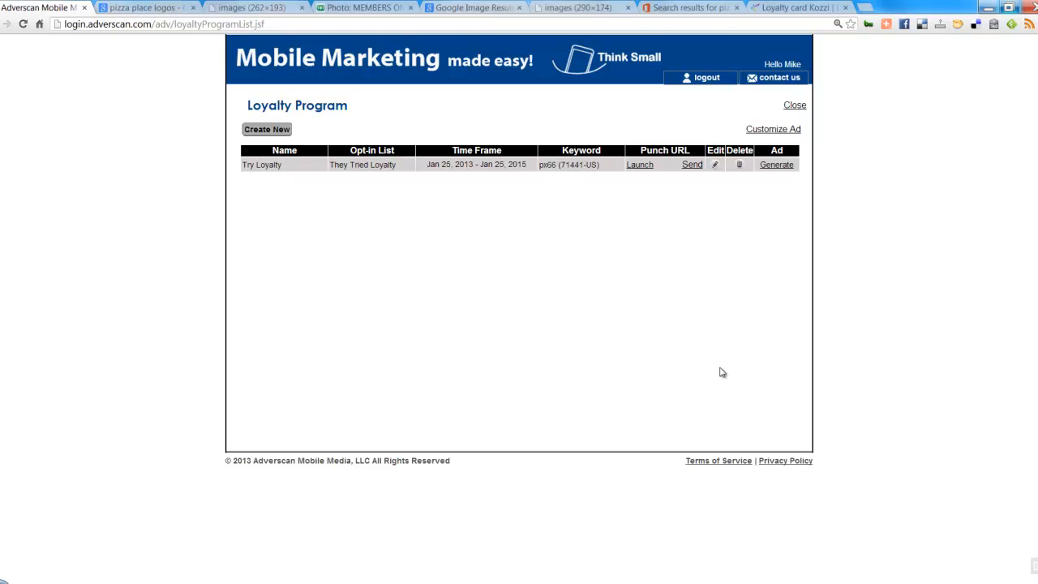
click(781, 172)
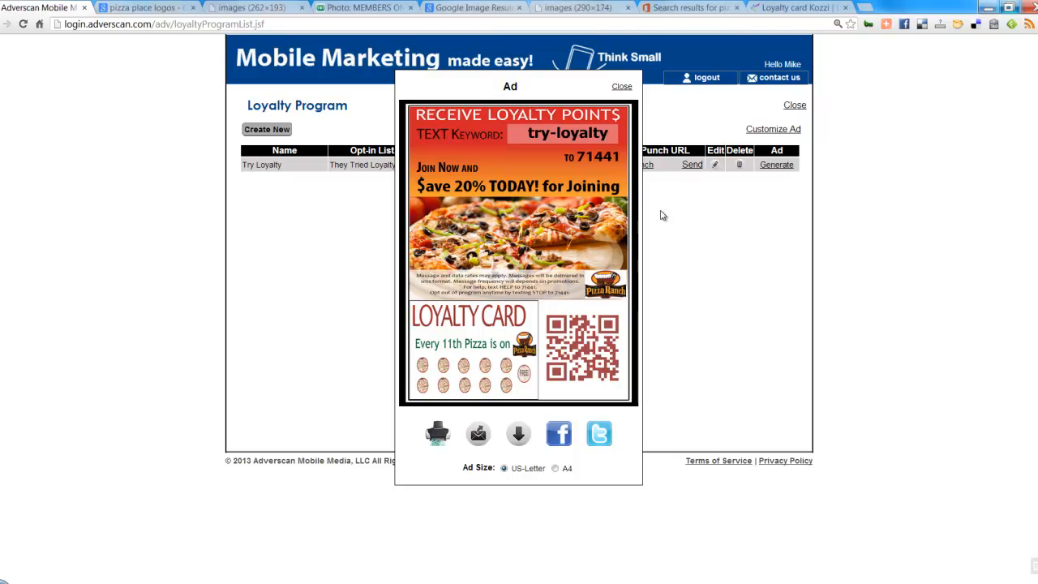
click(622, 86)
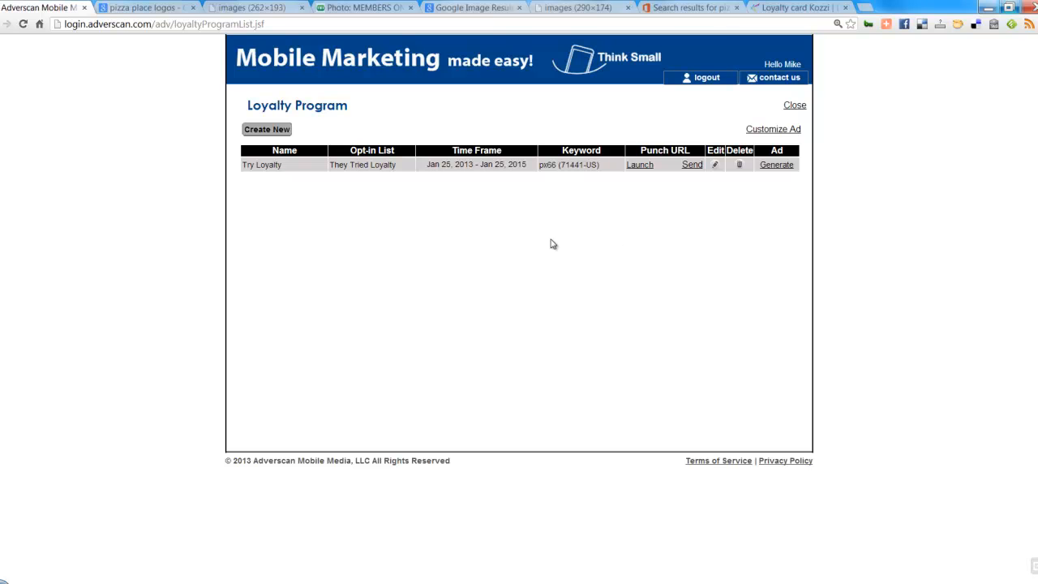
Step: Create a new mobile coupon with product name 'Loyalty Discount' and slogan 'We Reward Loyalty'
click(796, 106)
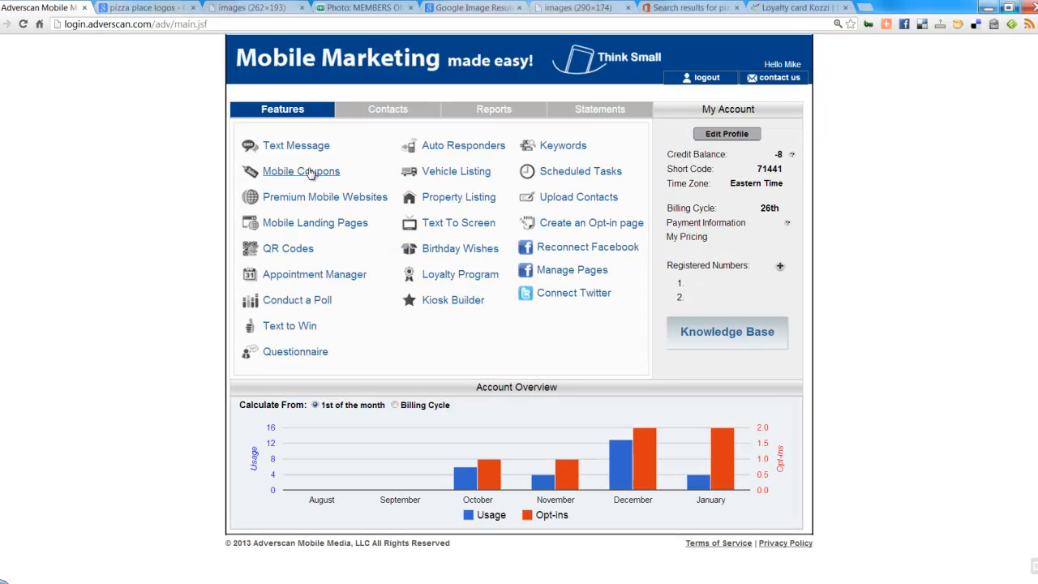
click(311, 172)
click(278, 133)
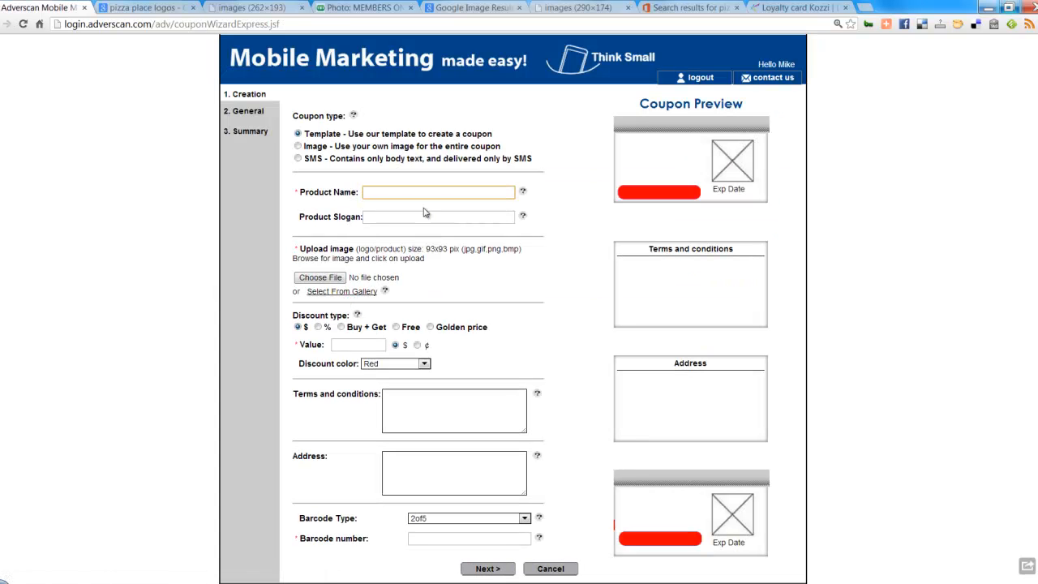
click(425, 191)
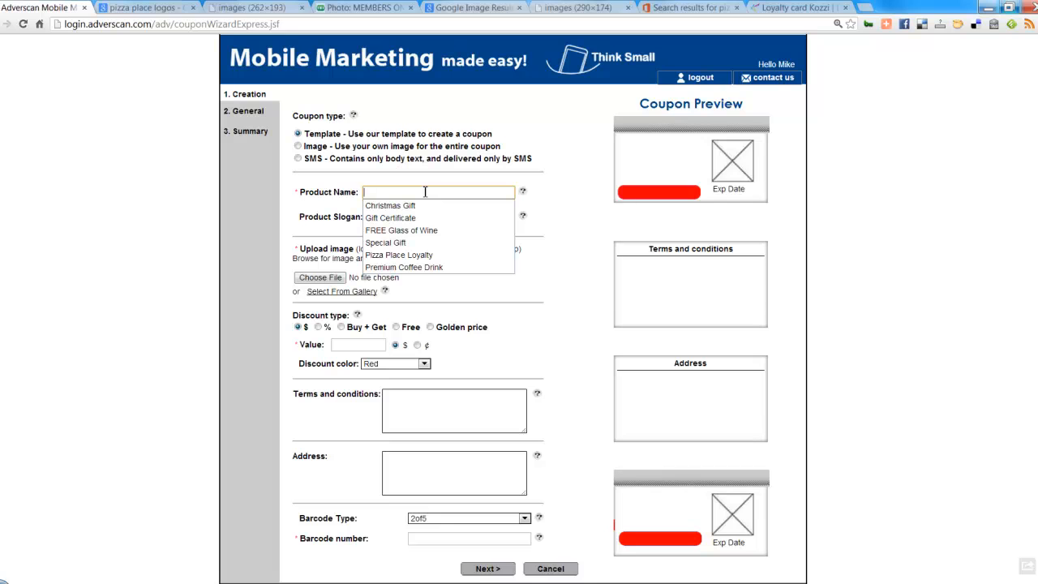
text(Discount )
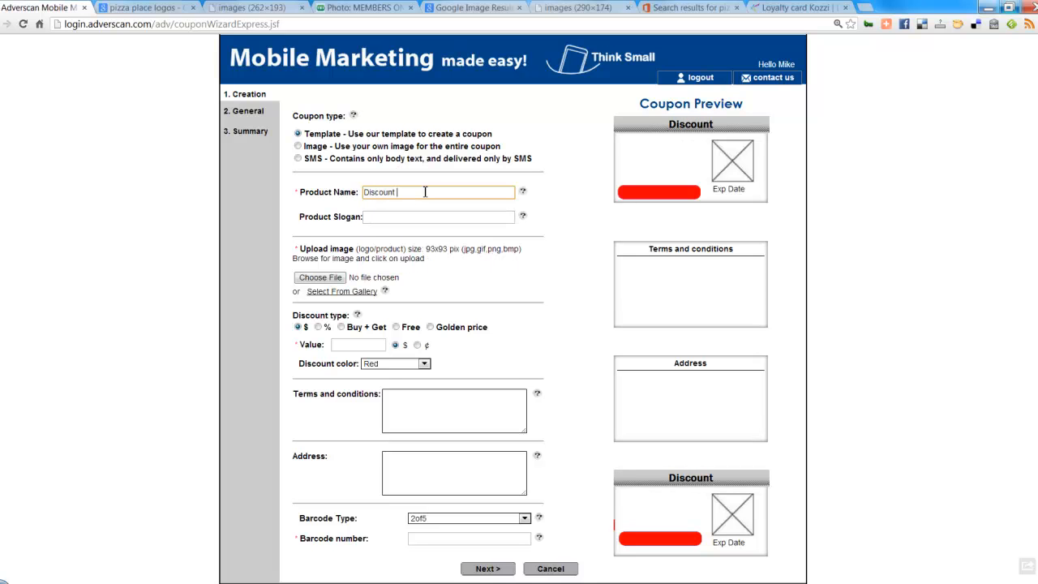
text(Loyalty)
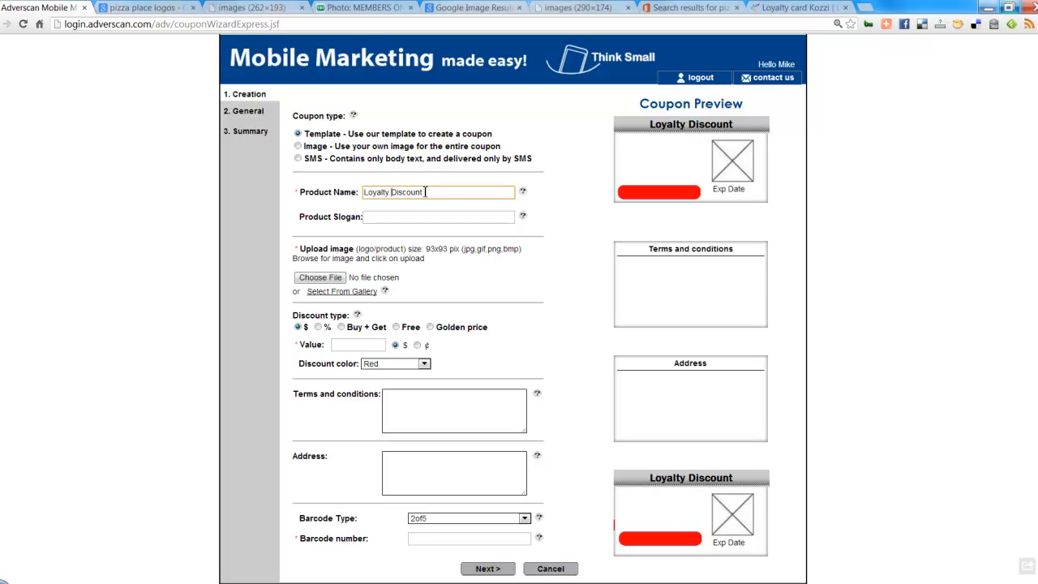
click(398, 218)
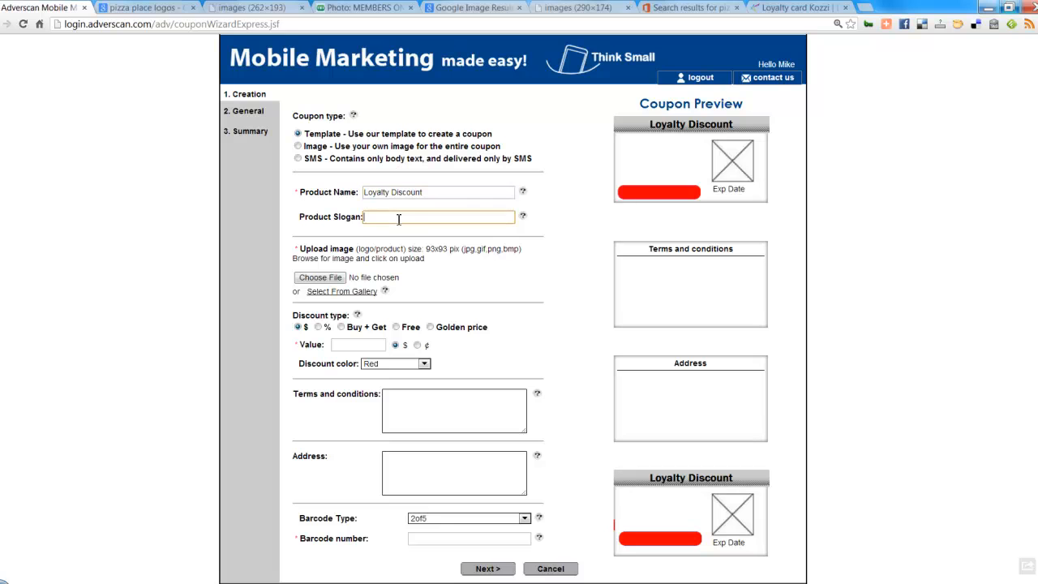
text(We re)
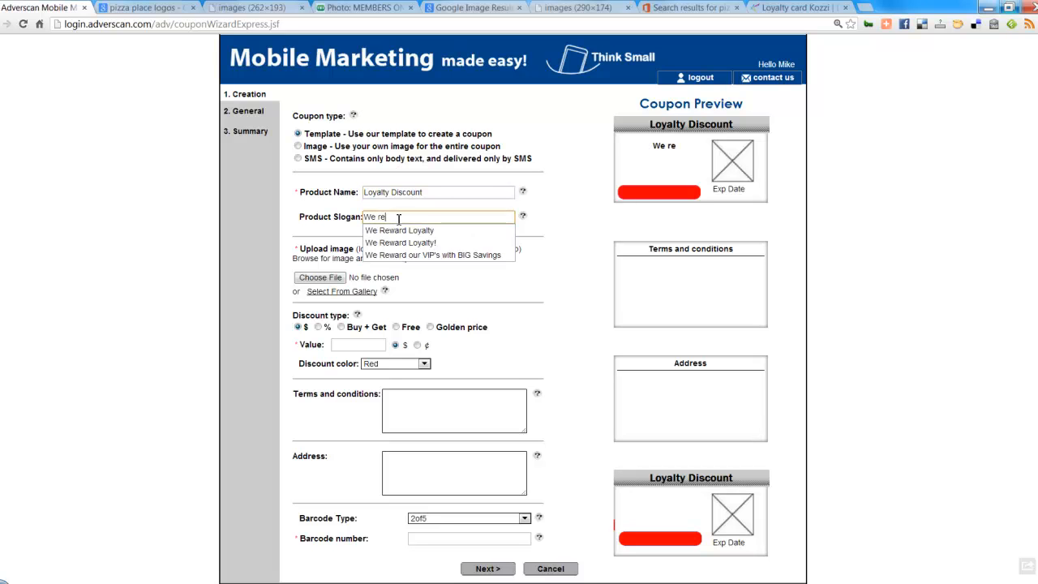
click(399, 230)
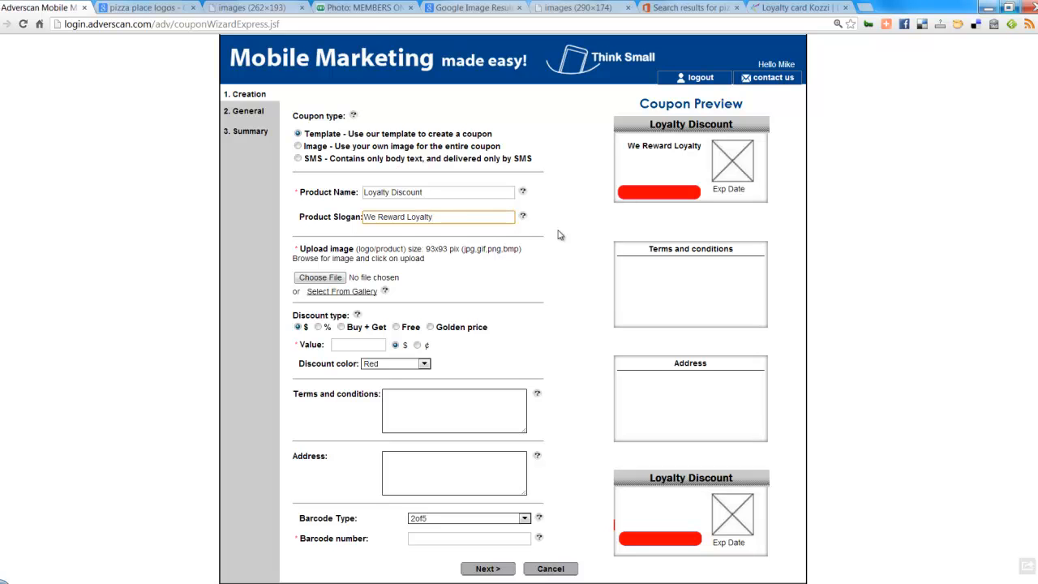
Step: Put the pizza image on the coupon and make it a 20% percentage discount
click(348, 292)
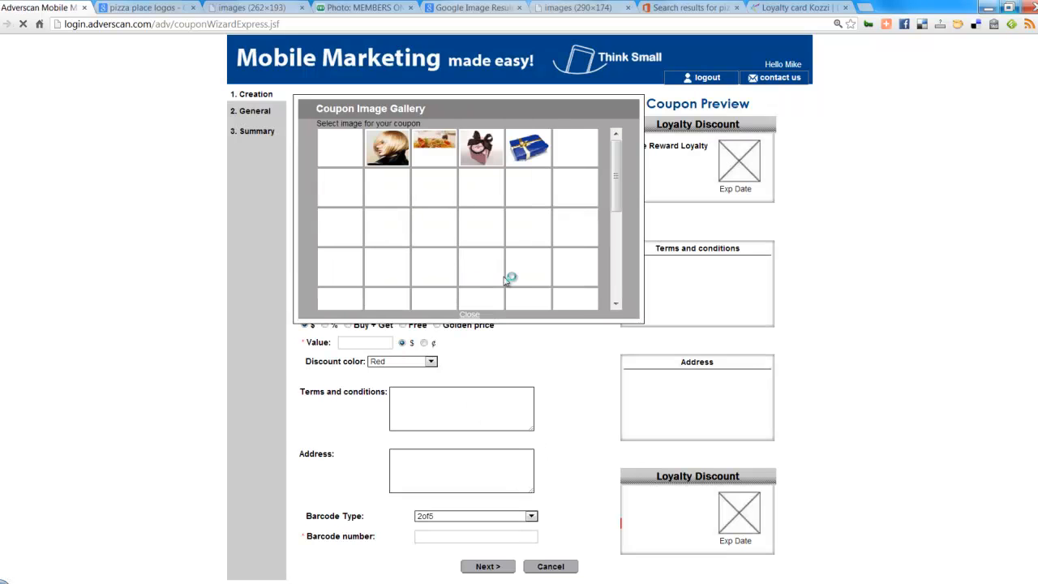
click(430, 243)
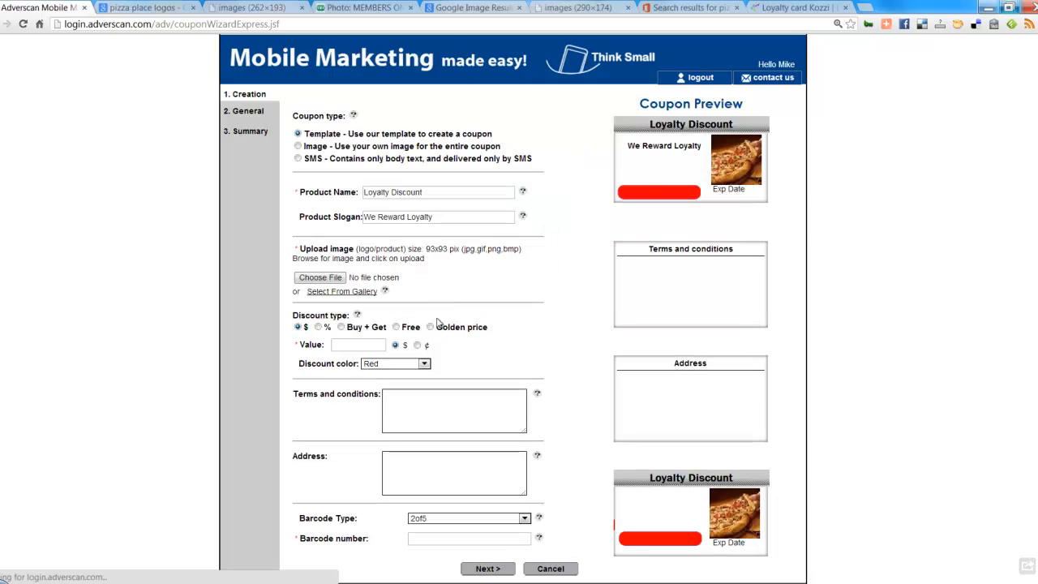
scroll(444, 305, down, 1)
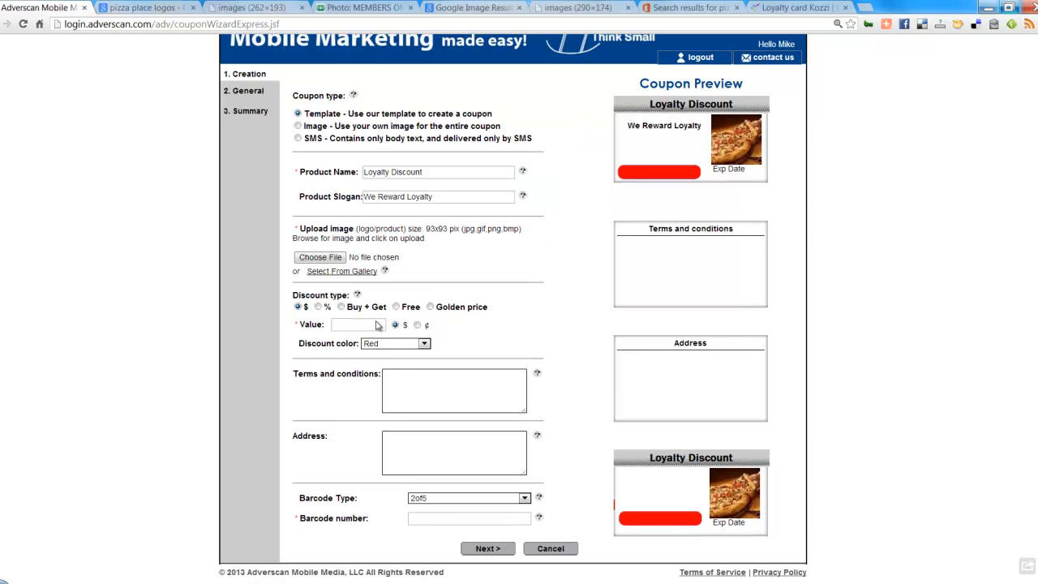
click(318, 306)
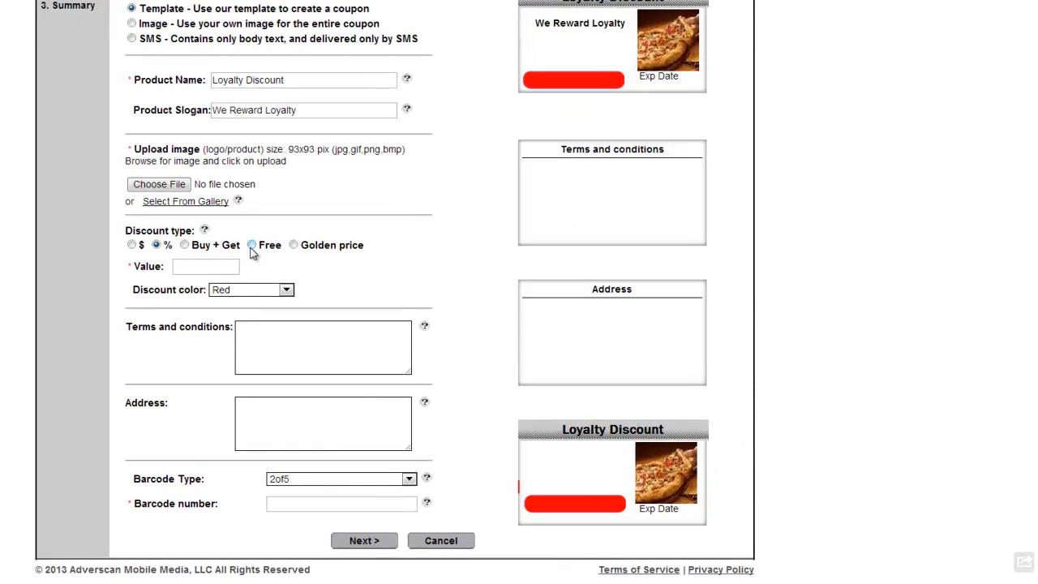
click(360, 326)
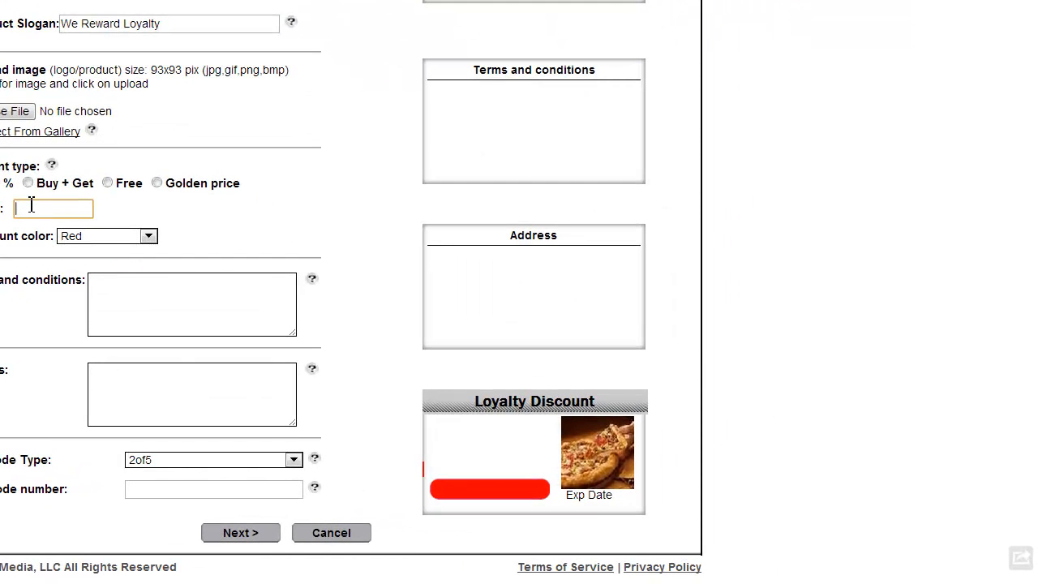
text(20)
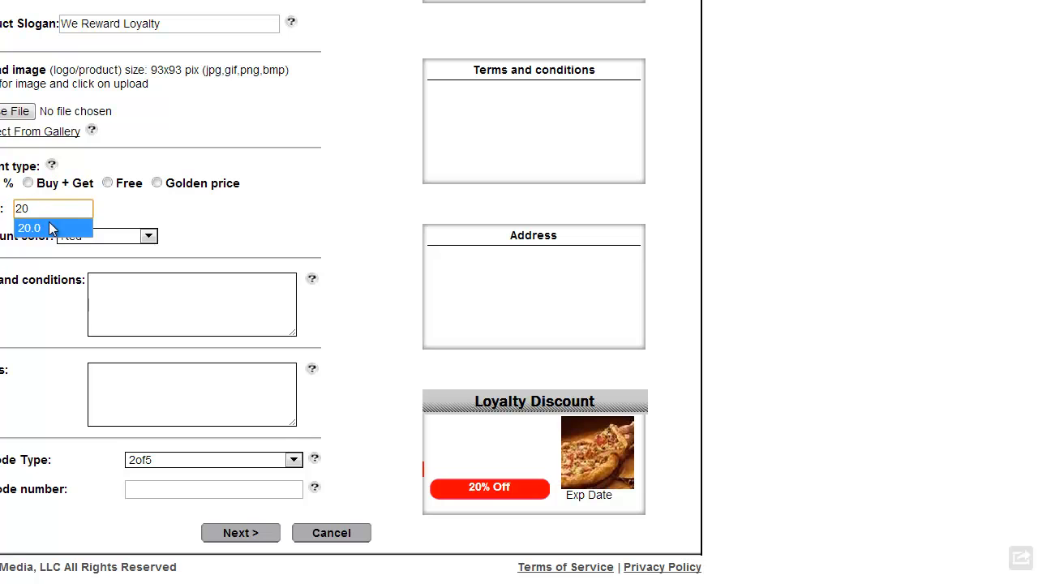
click(158, 300)
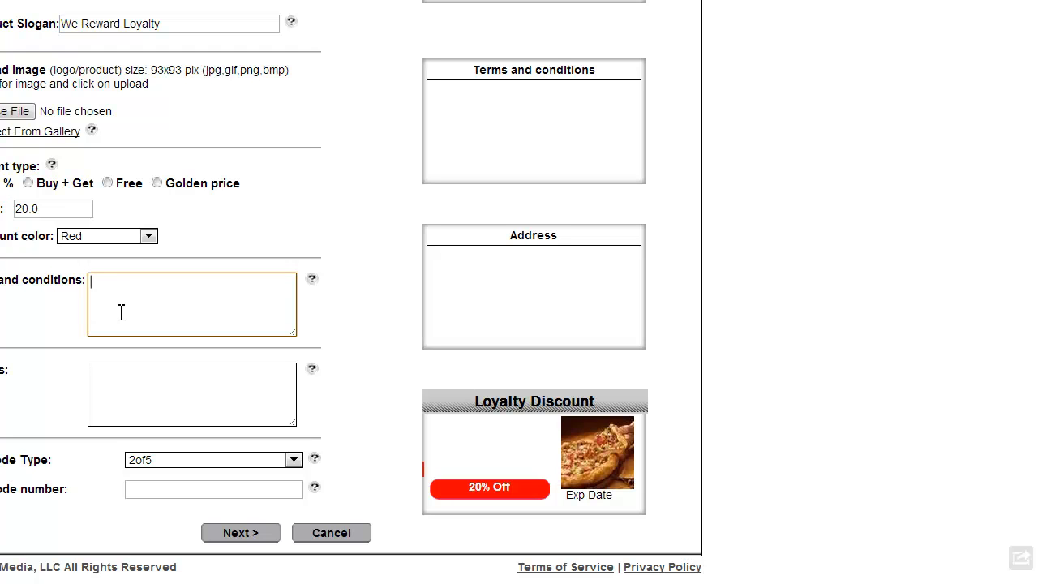
Step: Enter 'Redeem at register...' terms and a three-line Pizza Place address ending with a phone number
text(Redeem at registe)
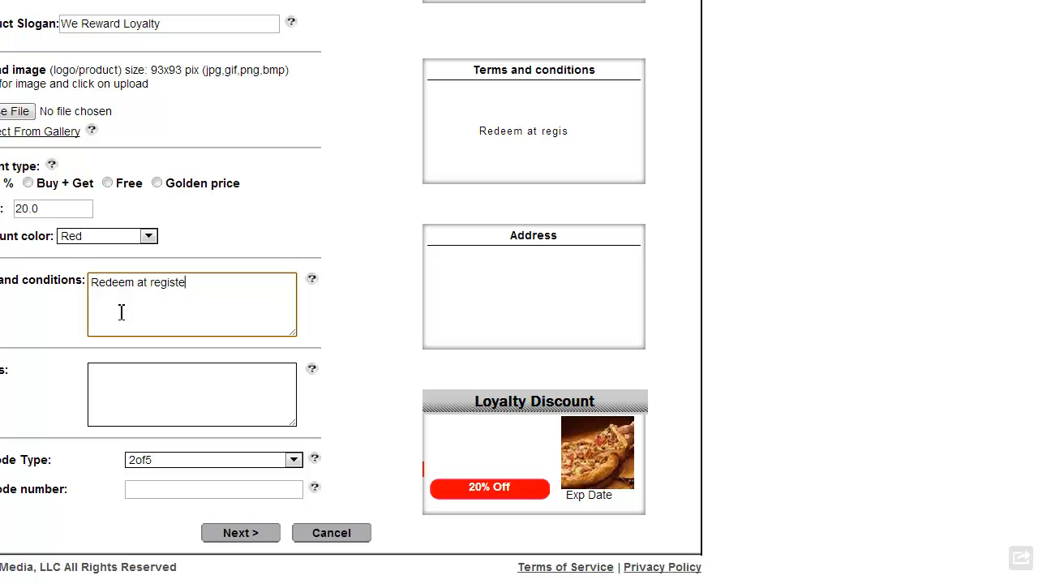
text(r...)
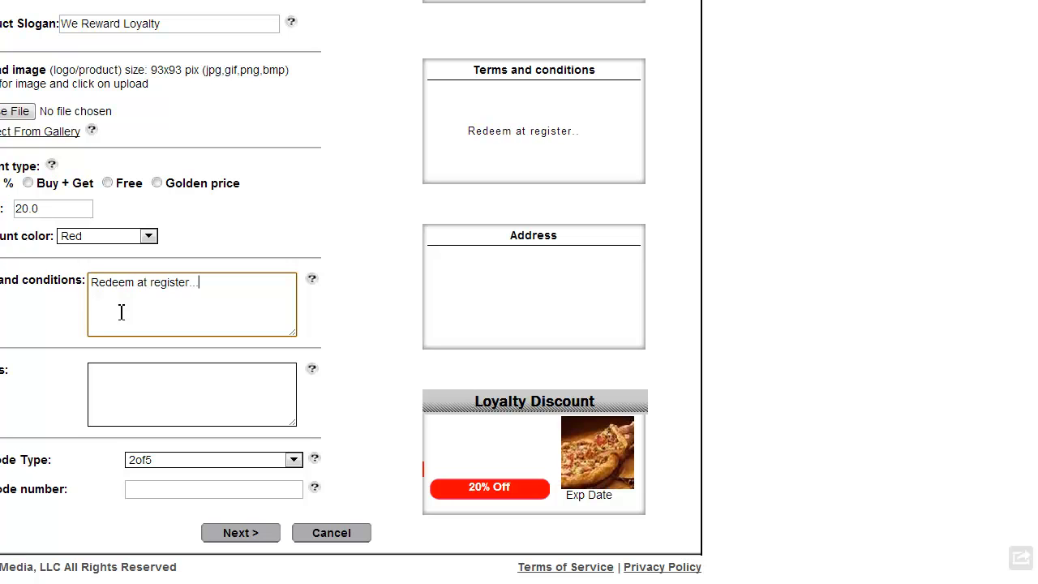
click(167, 375)
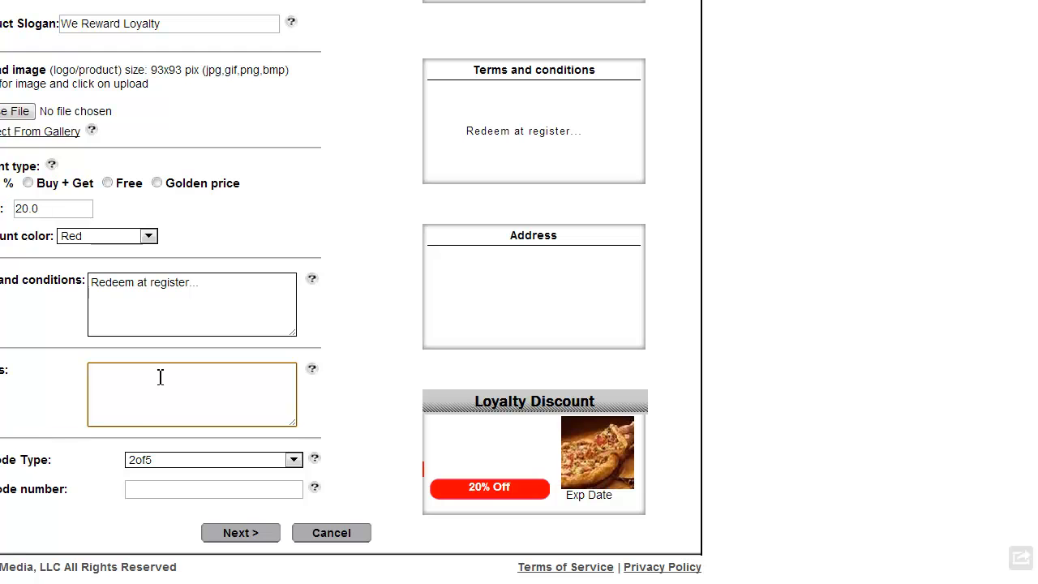
text(Pizza Place)
key(Return)
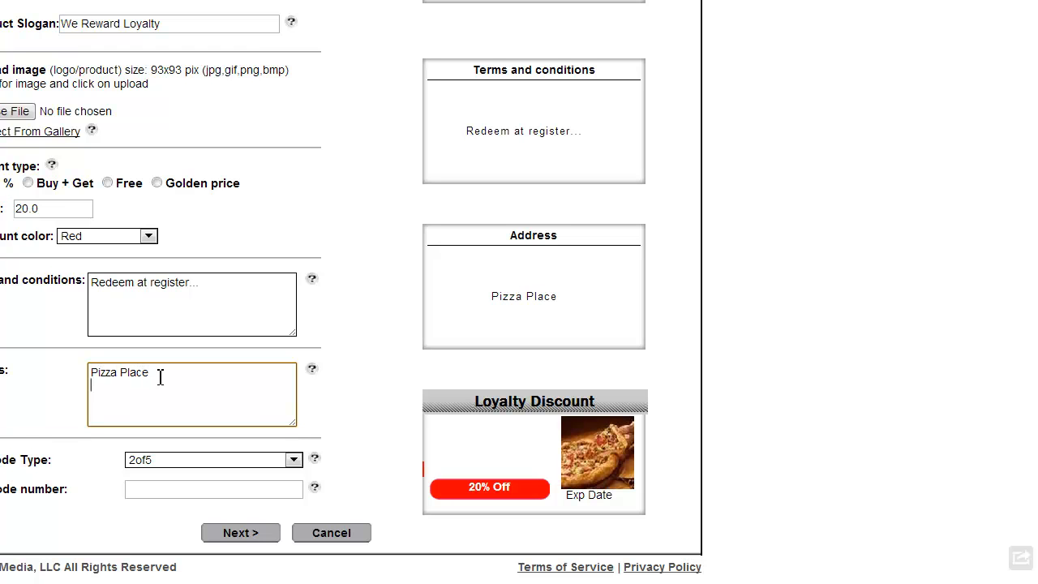
text(adres)
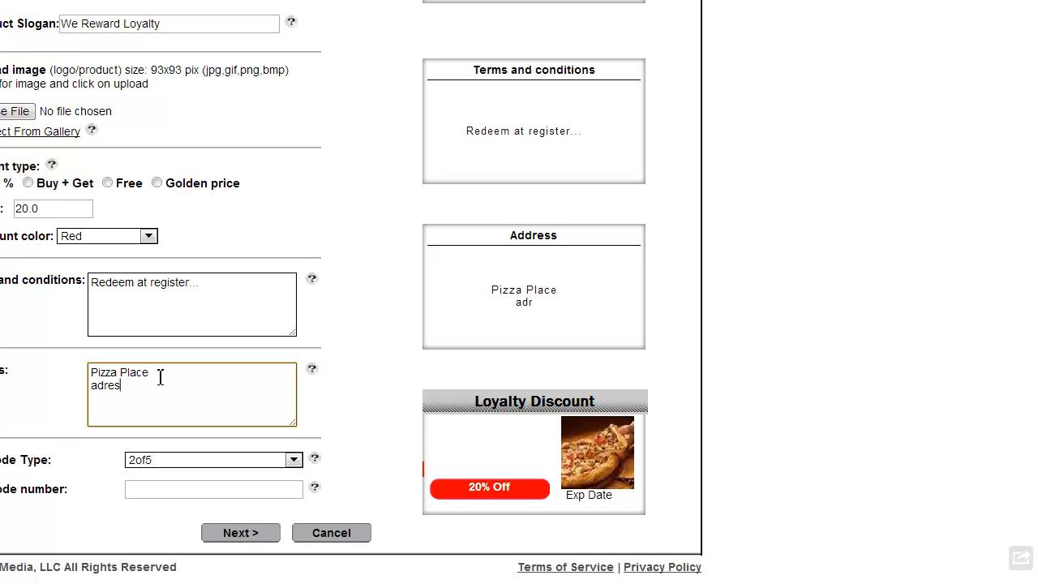
text(s....)
key(Return)
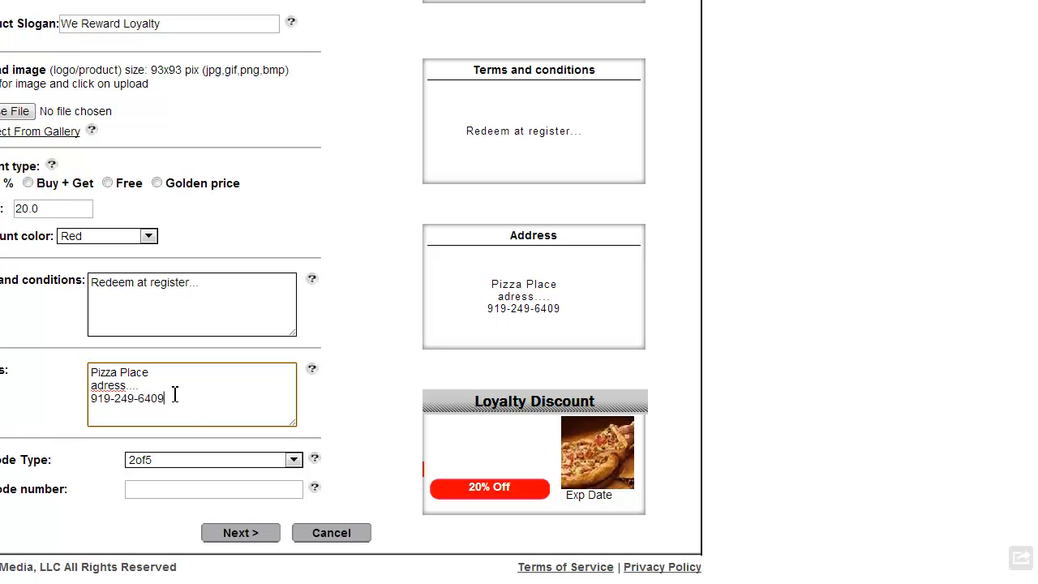
Step: Set the barcode type to Promotion with barcode number Loyaltyjoin
click(240, 459)
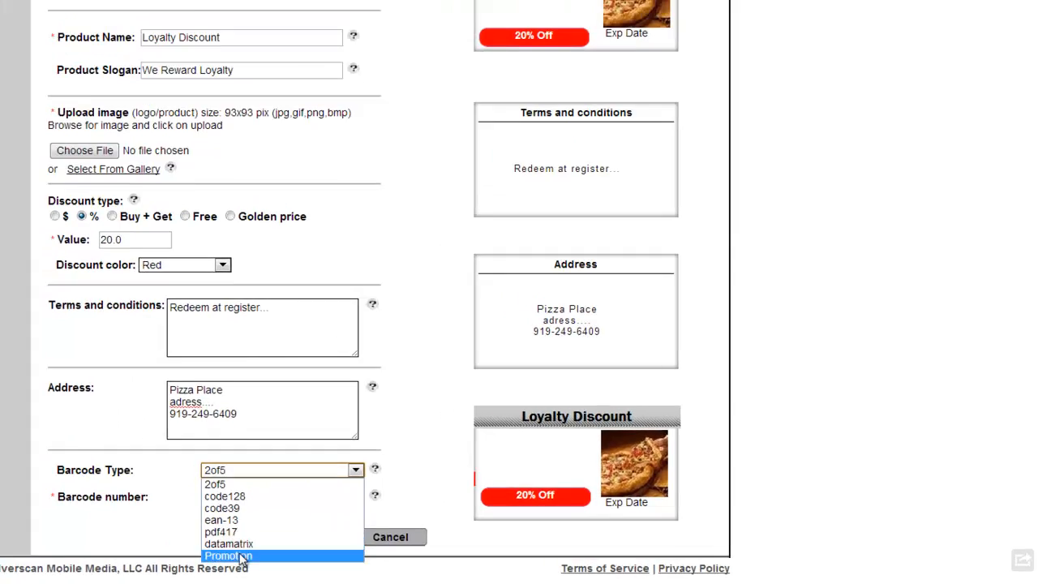
click(240, 557)
click(240, 497)
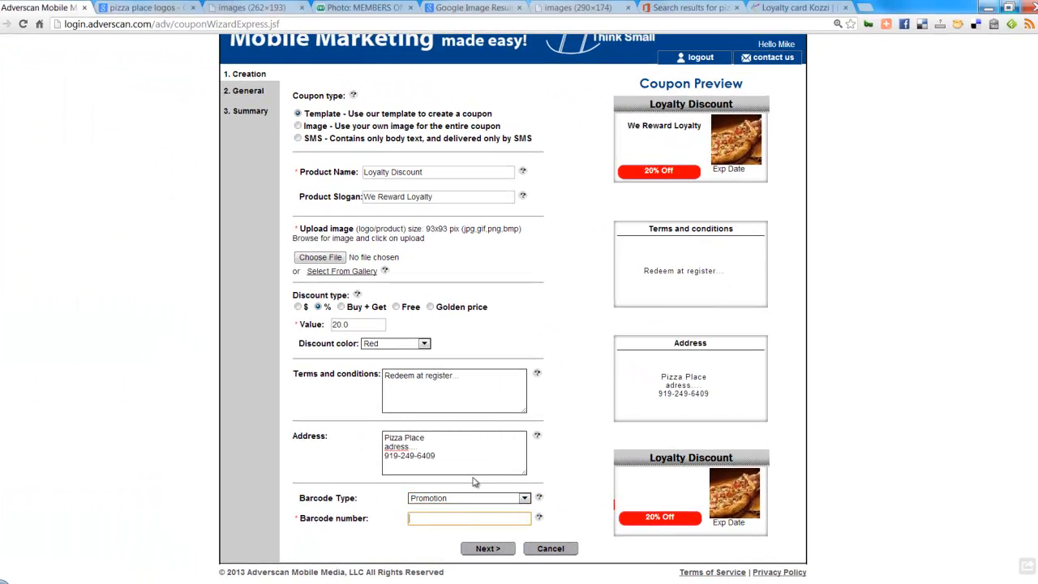
text(L)
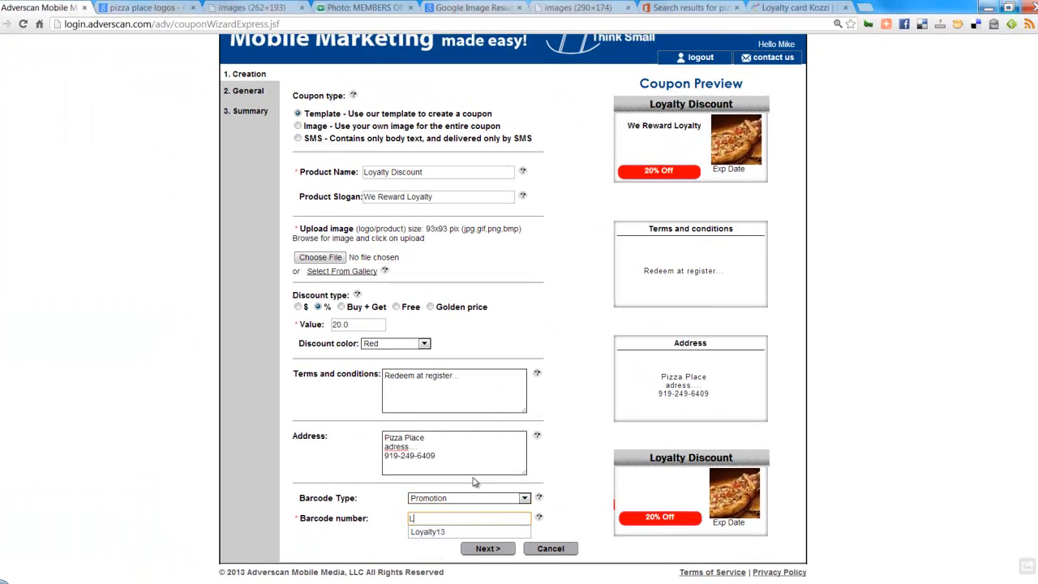
text(oyaltyjoin)
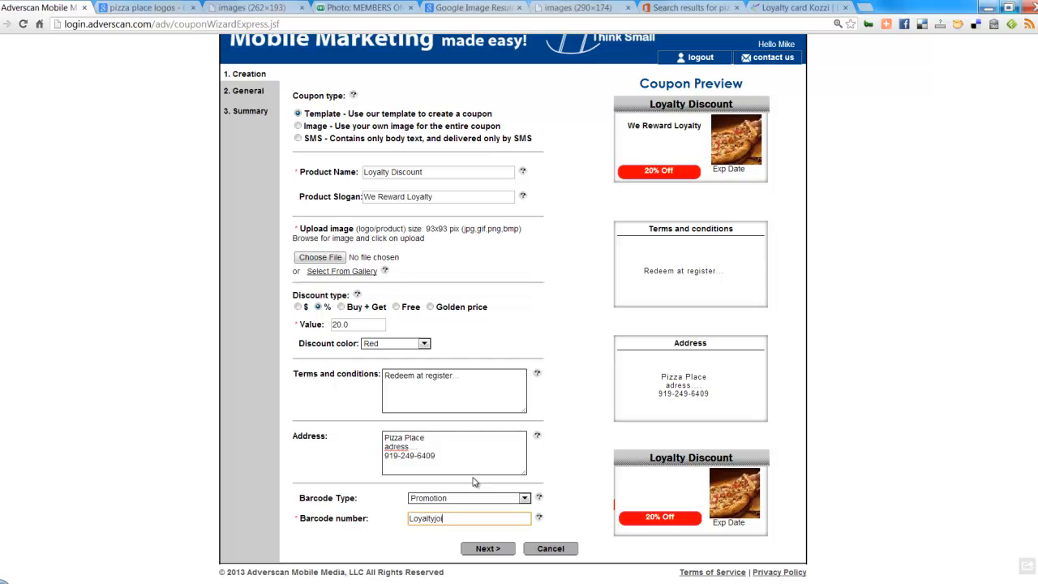
Step: Name the coupon 'Loyalty Join', fixing the misspelling with a spelling suggestion
click(487, 549)
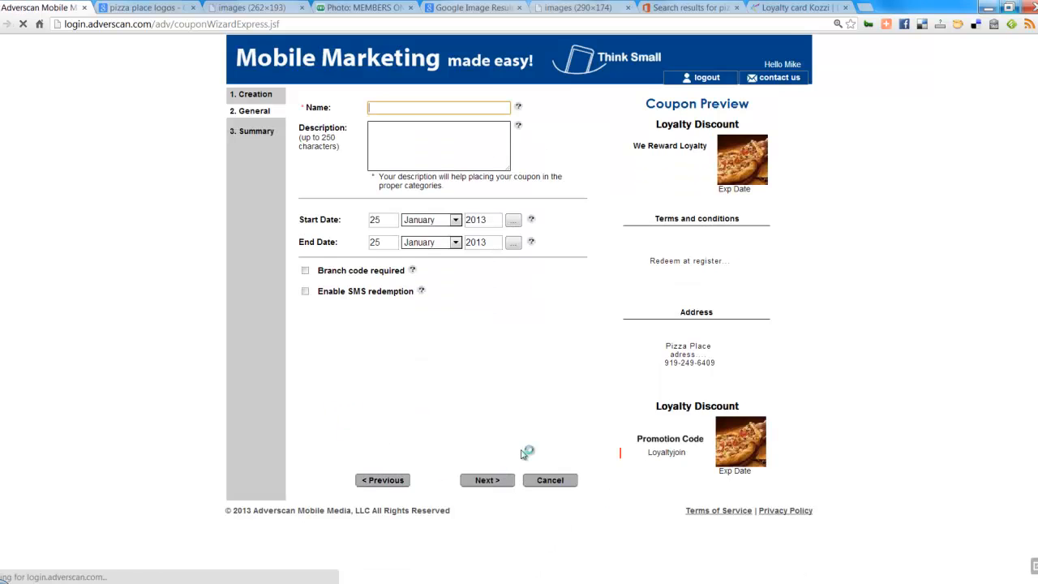
click(394, 108)
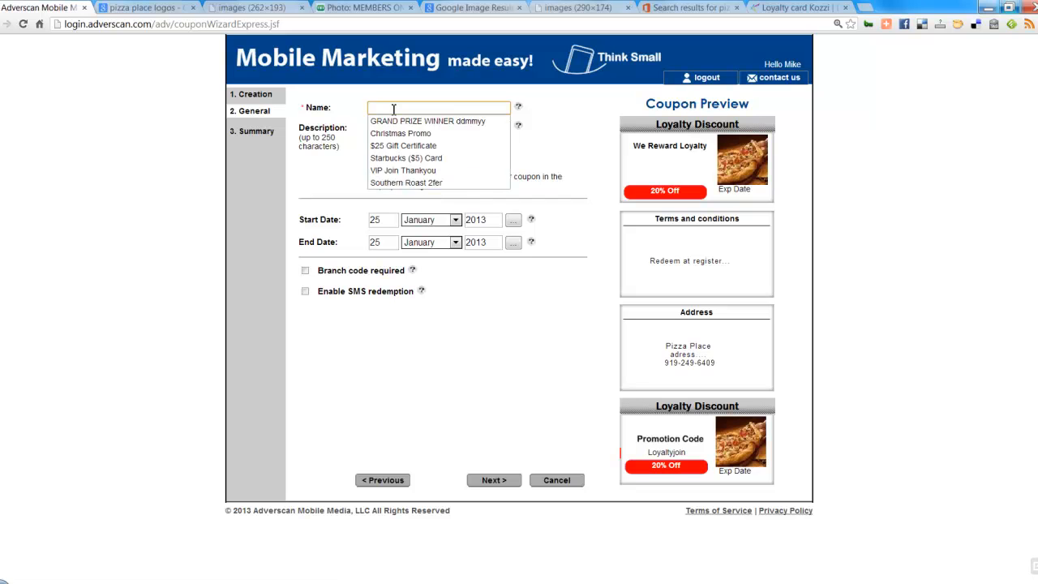
text(Loayalty Join)
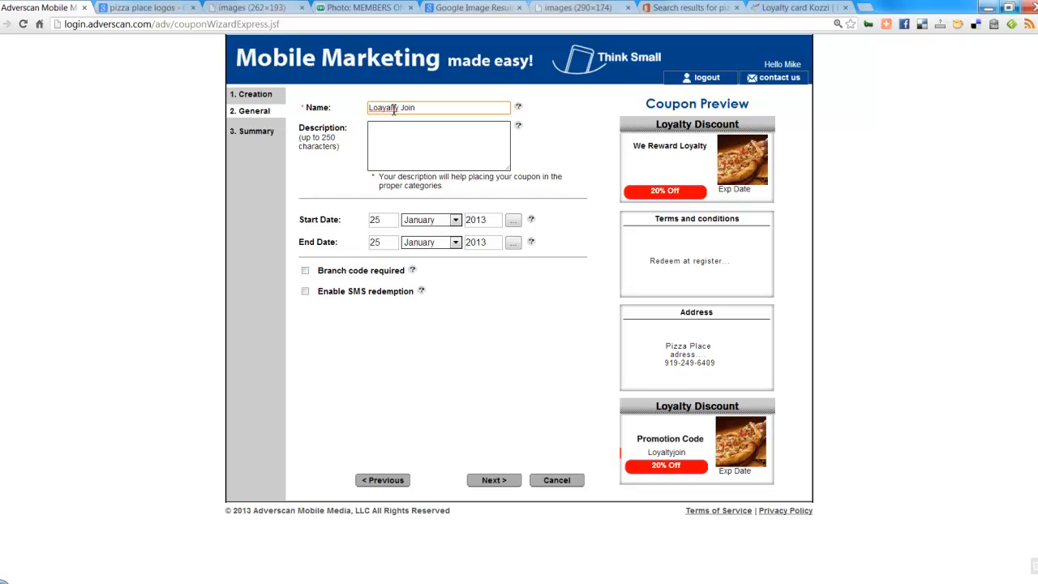
right_click(394, 110)
click(418, 114)
click(400, 131)
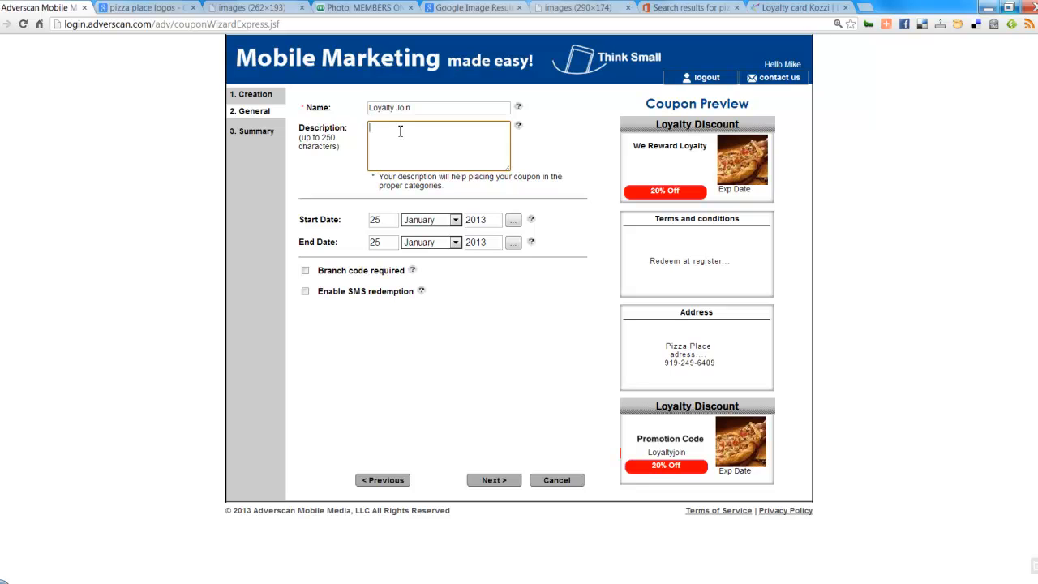
Step: Change the coupon's end date year to 2015 and enable SMS redemption
click(489, 246)
key(BackSpace)
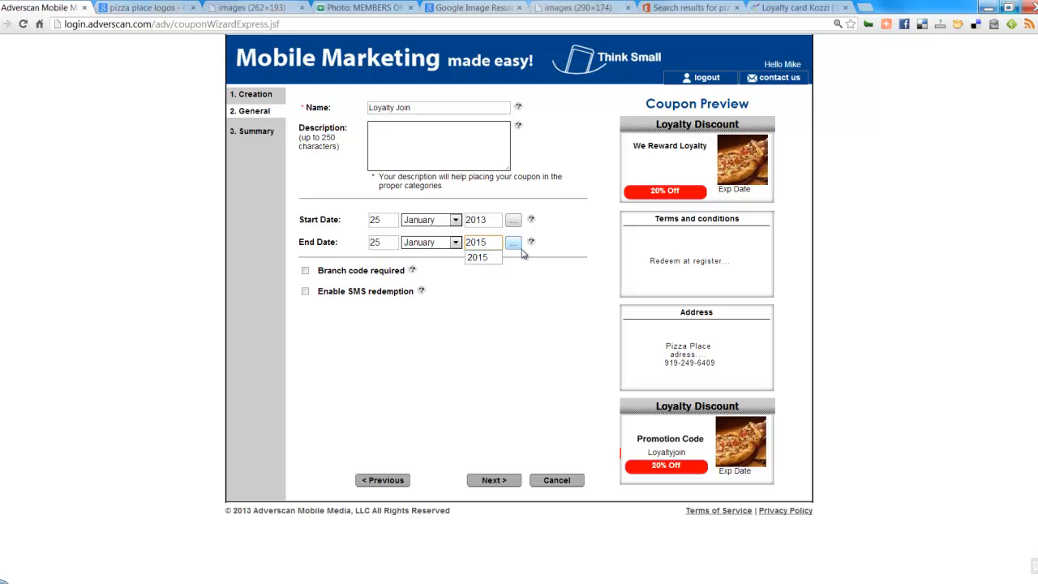
text(5)
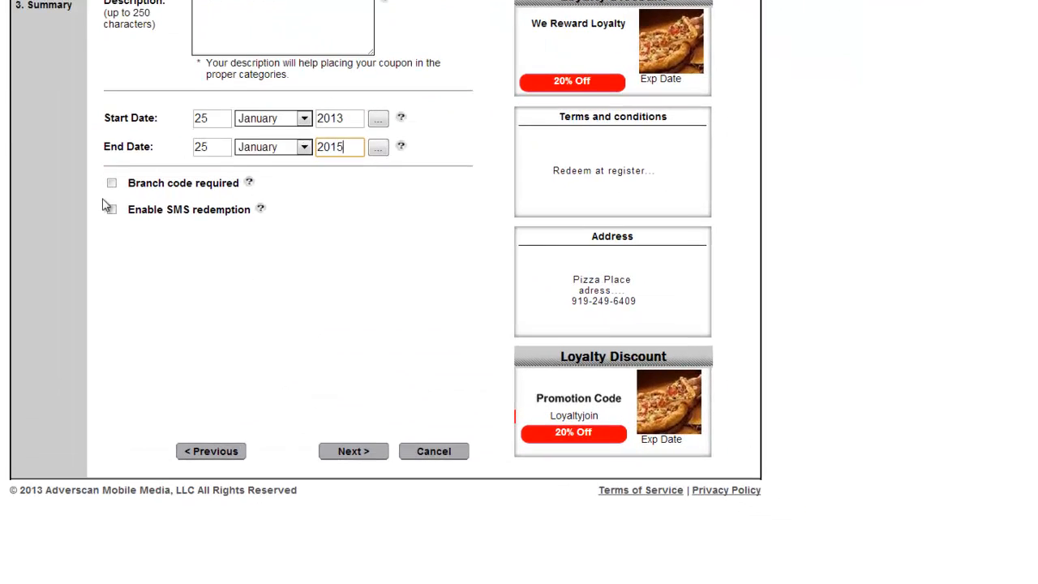
click(305, 271)
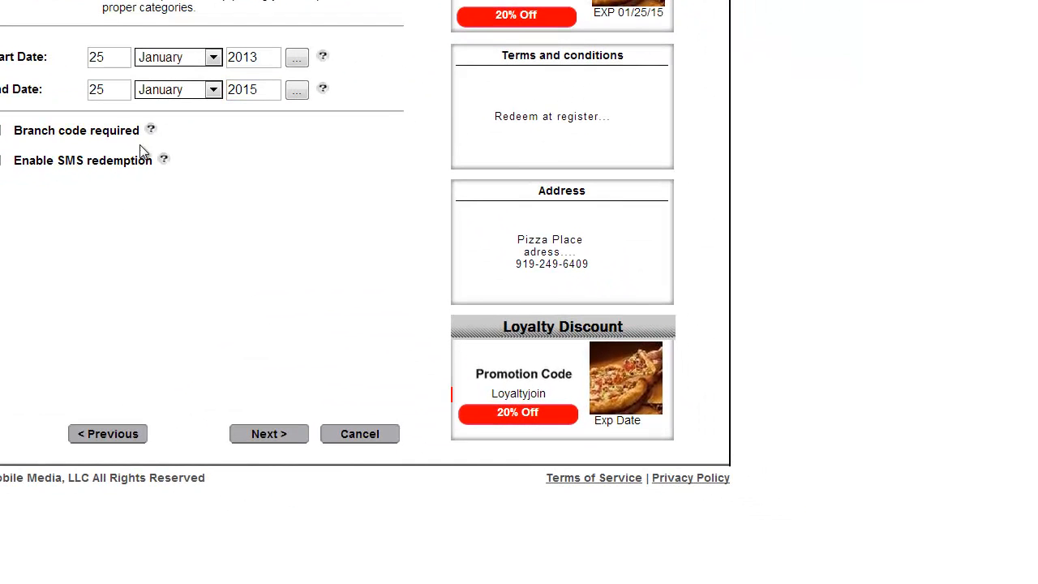
click(4, 161)
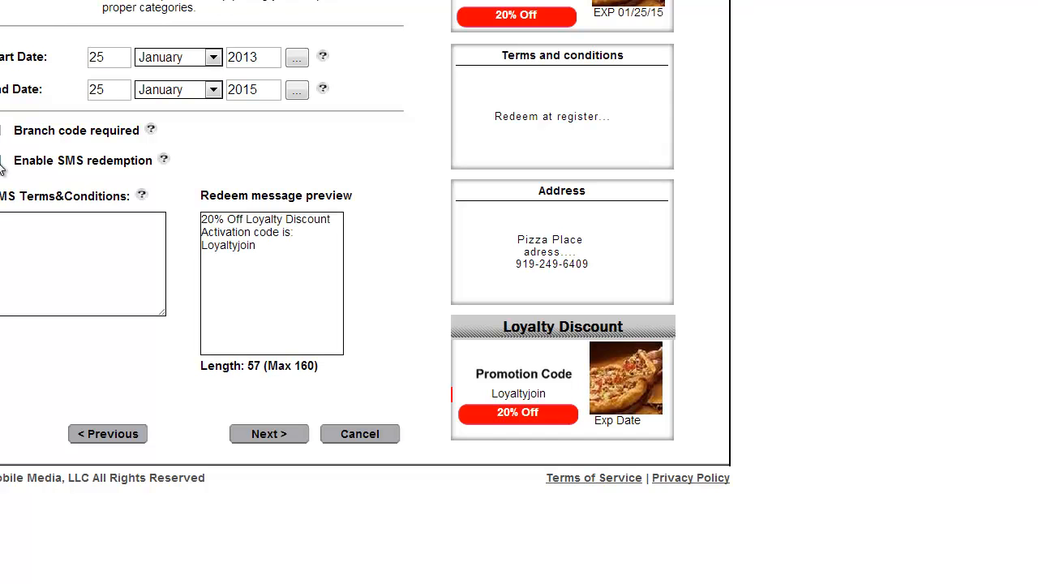
Step: Copy the register-redemption terms into the SMS terms box and finish at the summary
click(97, 433)
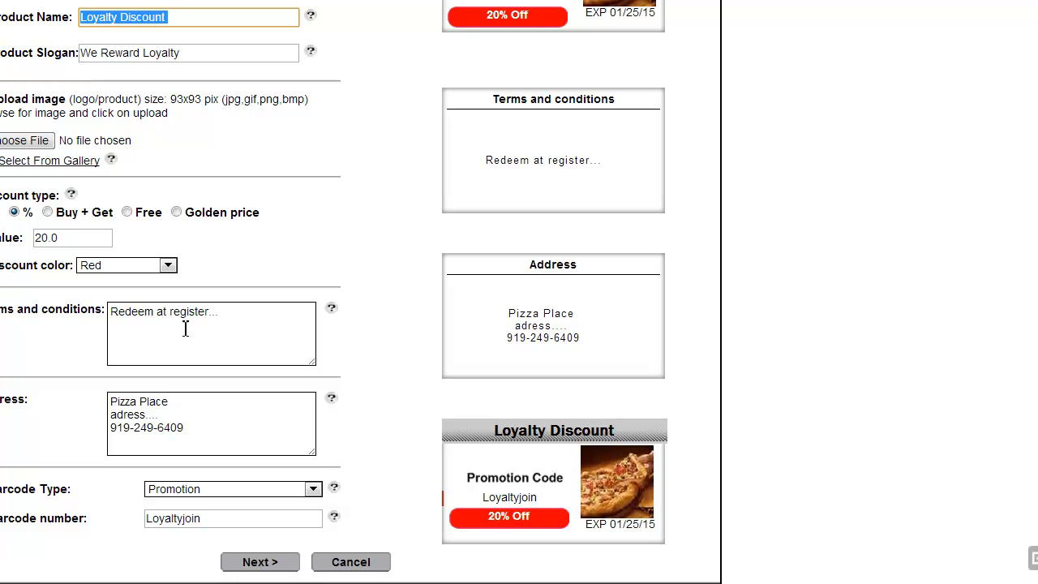
click(225, 315)
key(ctrl+c)
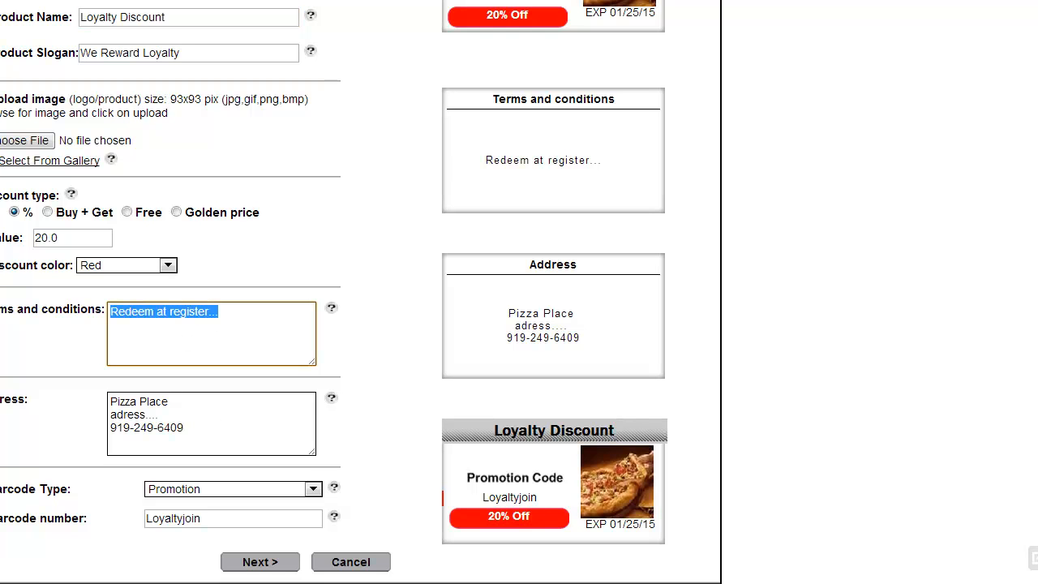
click(261, 561)
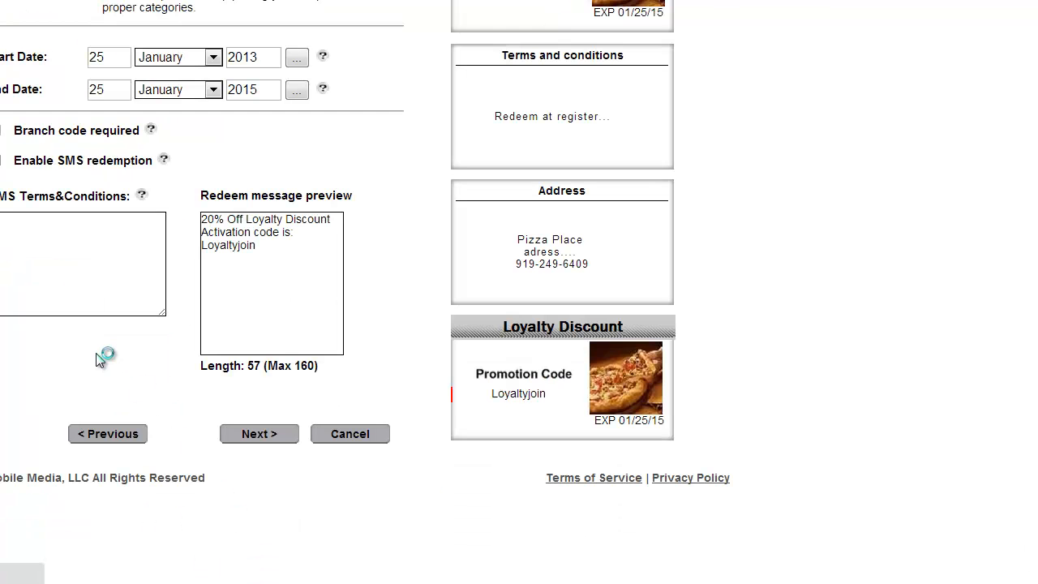
click(93, 254)
key(ctrl+v)
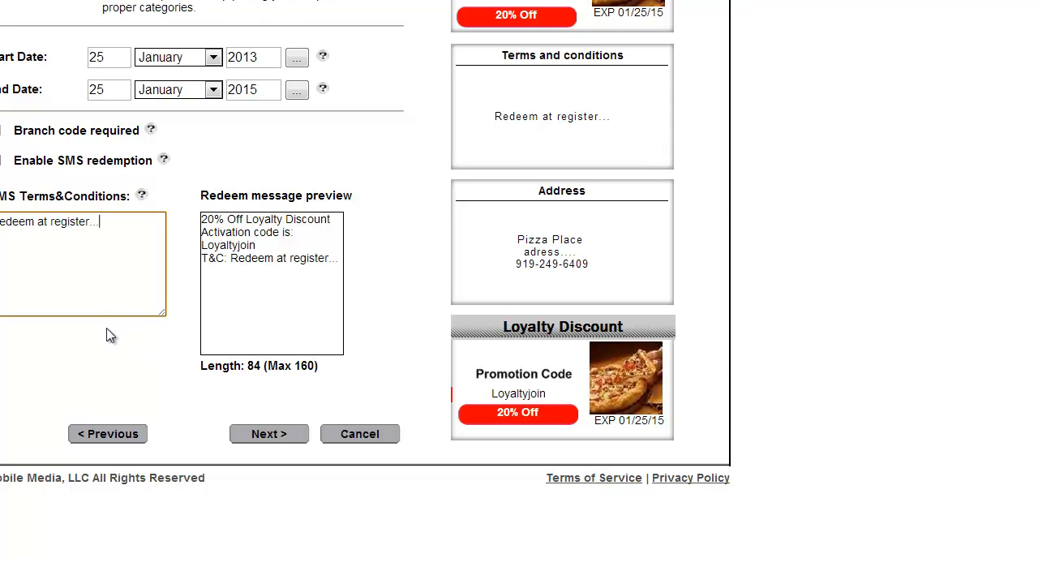
click(276, 435)
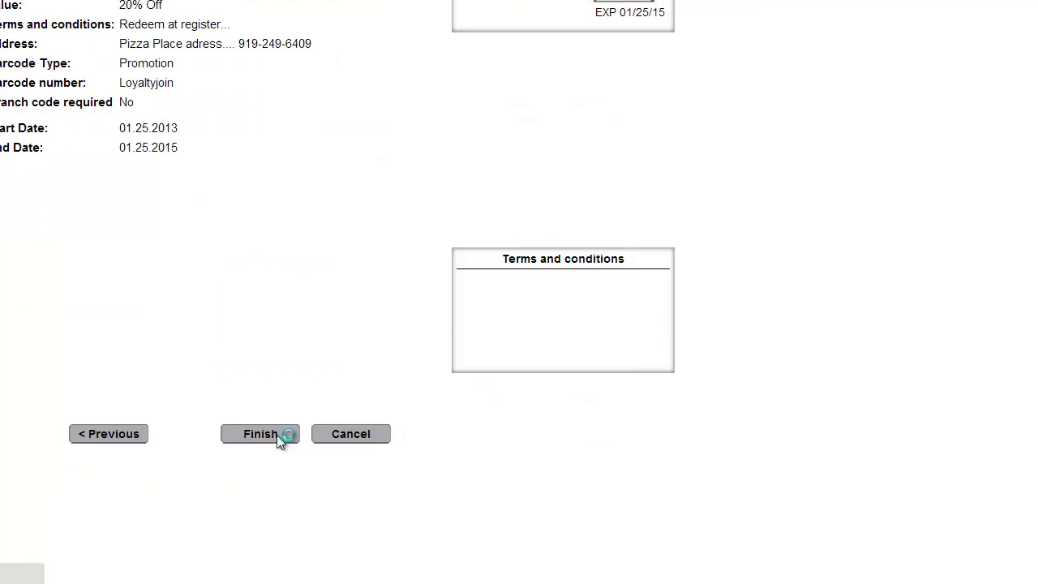
click(274, 440)
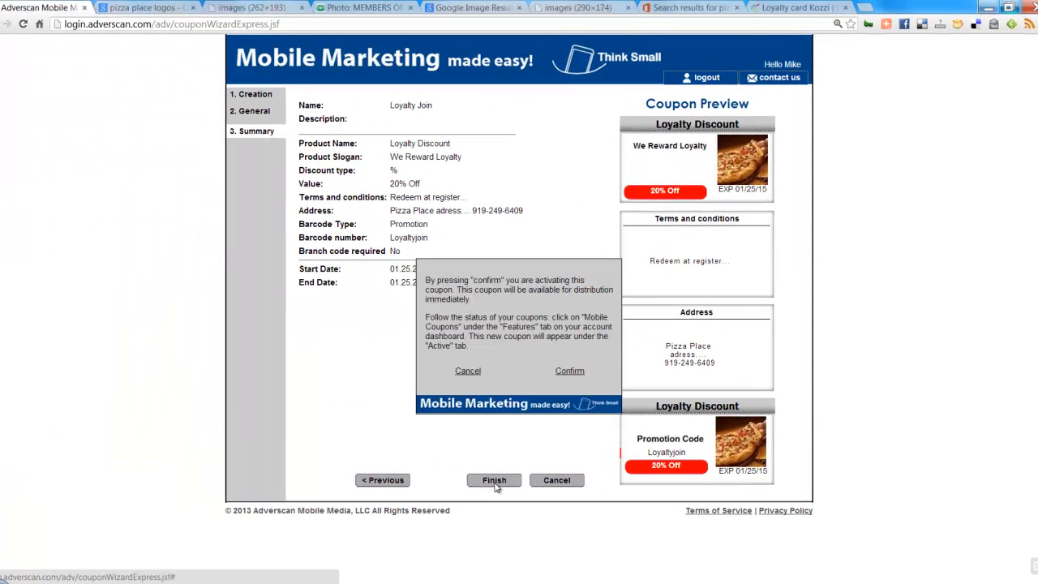
Step: Confirm activation of the Loyalty Join coupon and go to the contact lists
click(569, 370)
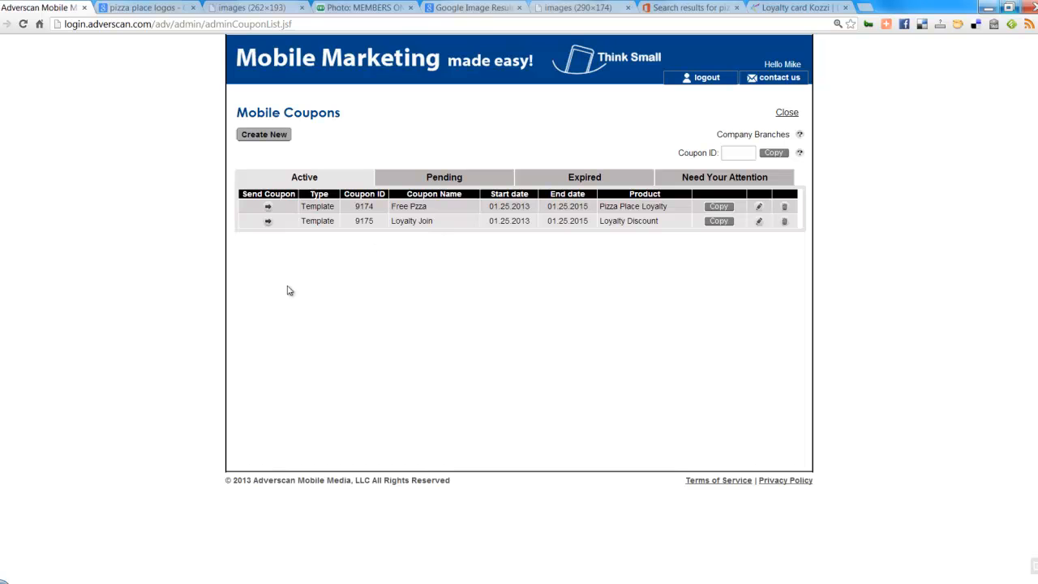
click(786, 113)
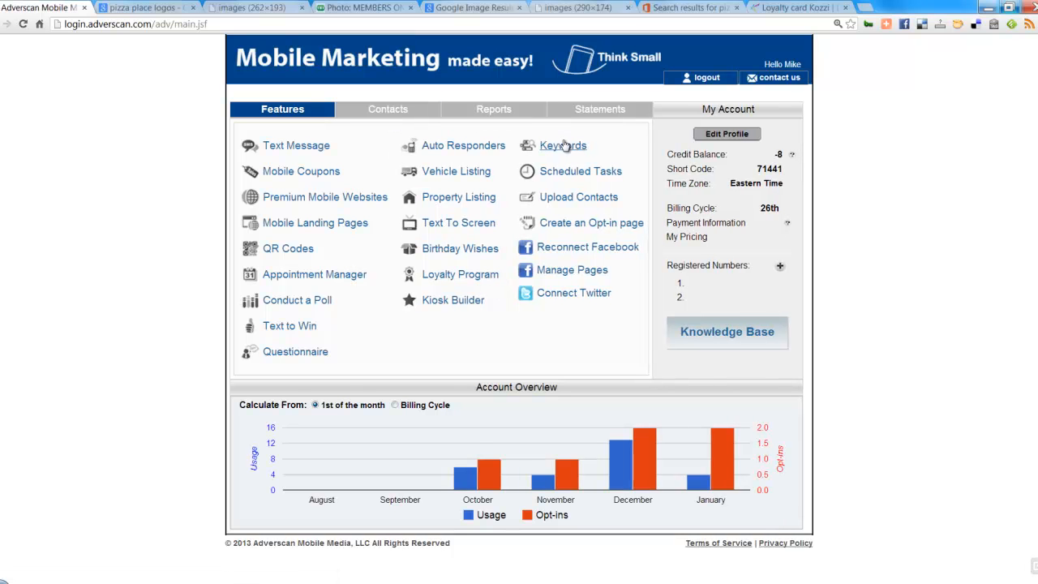
click(386, 111)
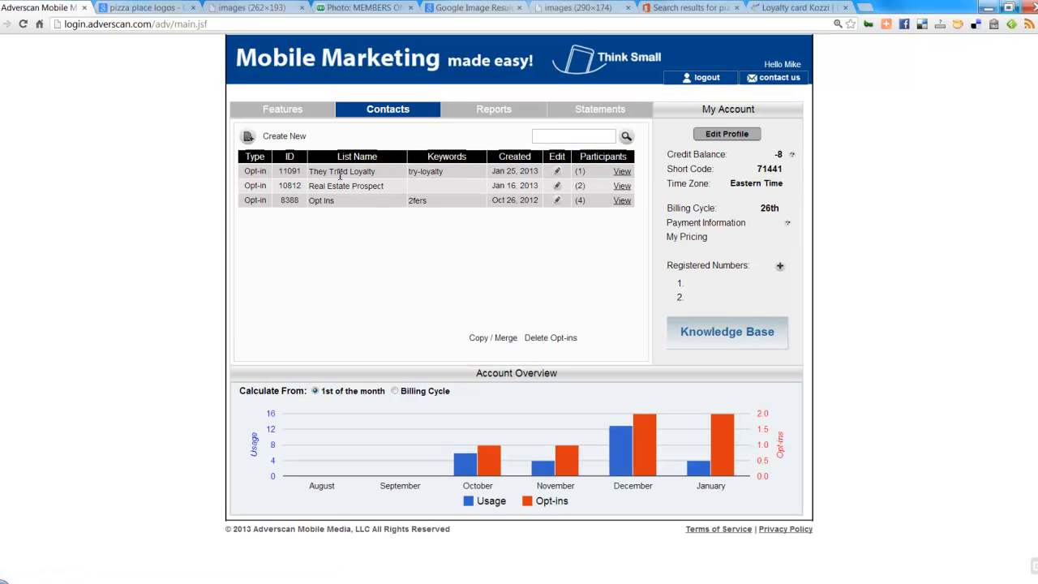
Step: Point out the try-loyalty keyword and They Tried Loyalty list, then edit that list
drag(451, 176, 410, 175)
drag(375, 173, 307, 173)
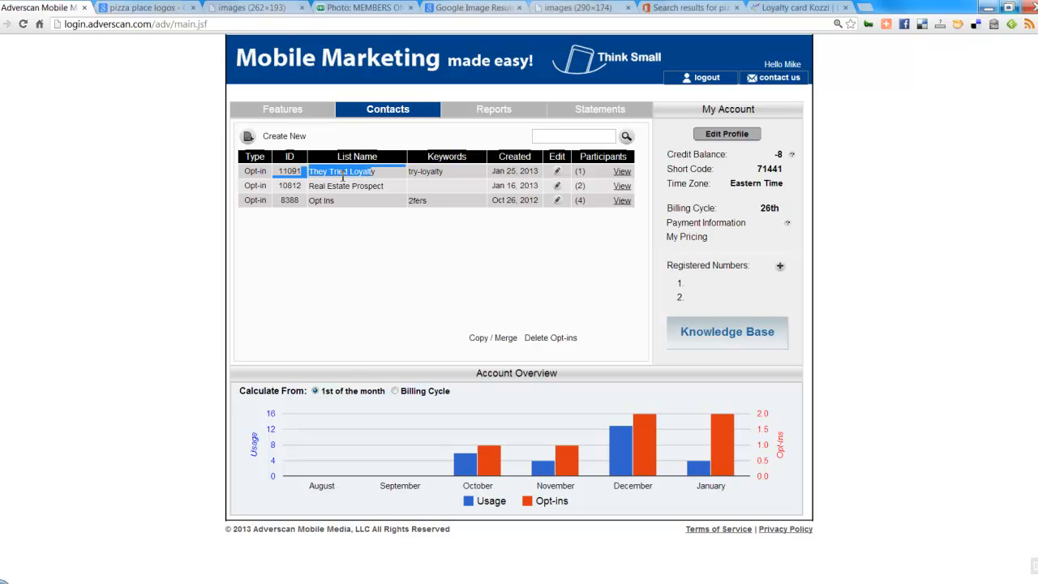
click(334, 174)
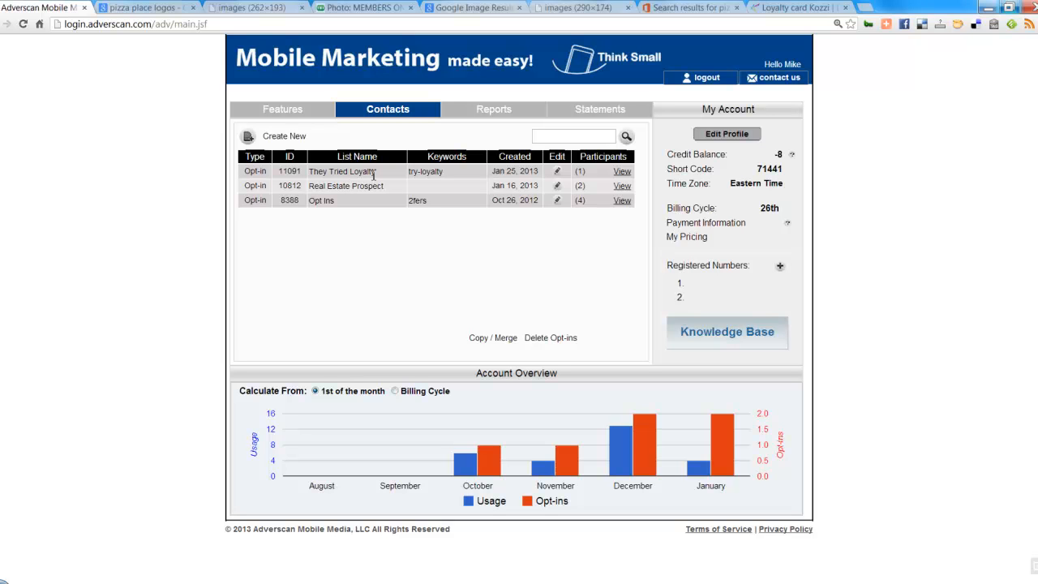
click(556, 172)
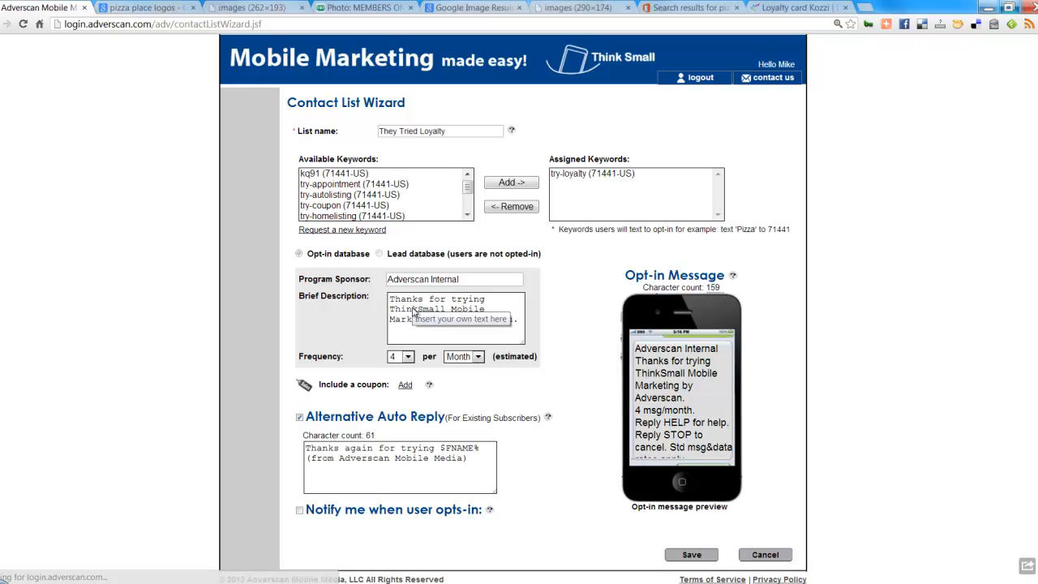
Step: Replace the program sponsor with 'Loyalty Demo'
scroll(138, 387, down, 1)
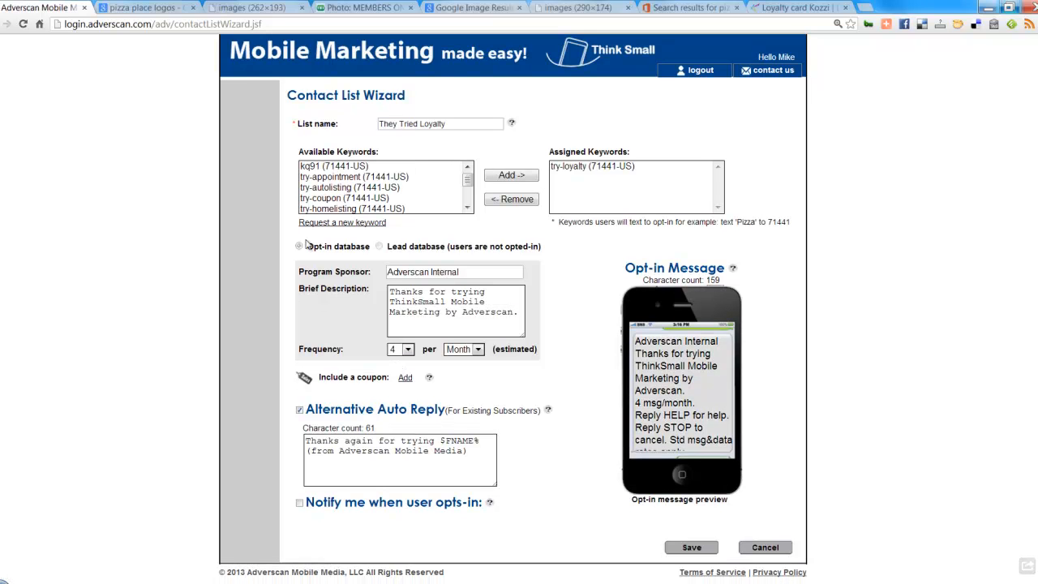
drag(490, 276, 25, 307)
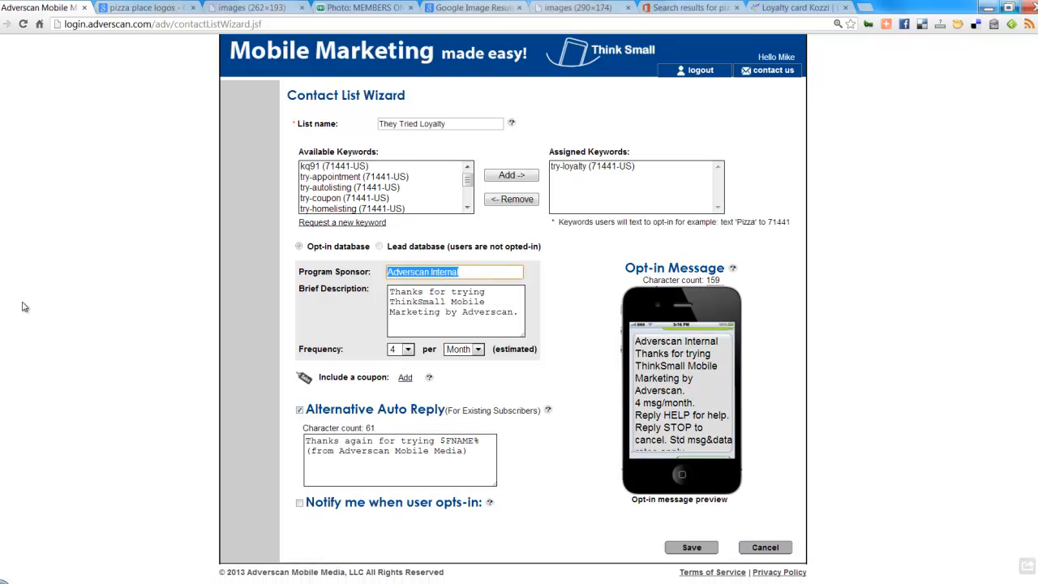
text(Adv)
key(BackSpace)
key(BackSpace)
key(BackSpace)
text(L)
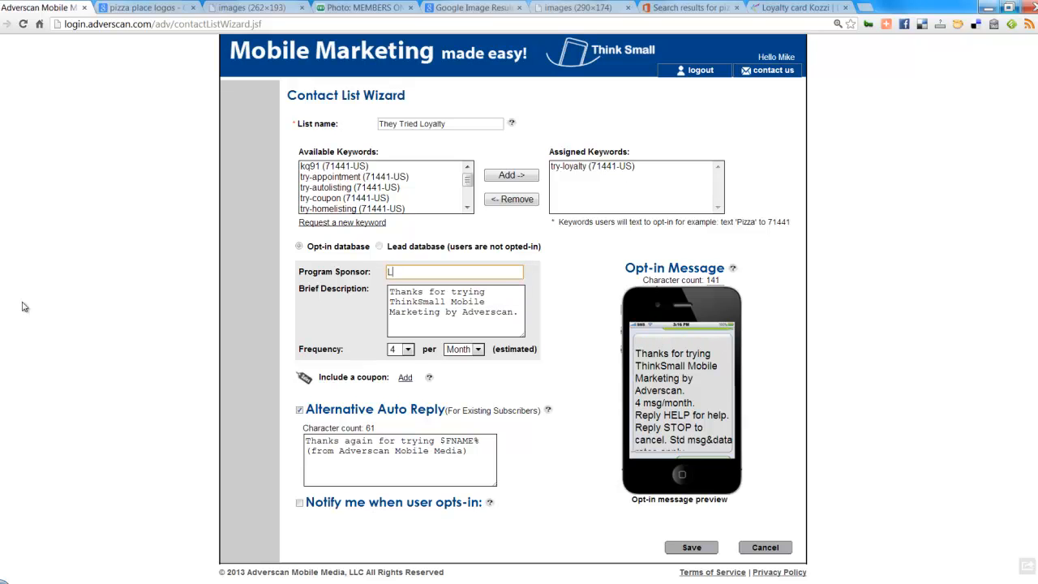
text(oyalty Demo)
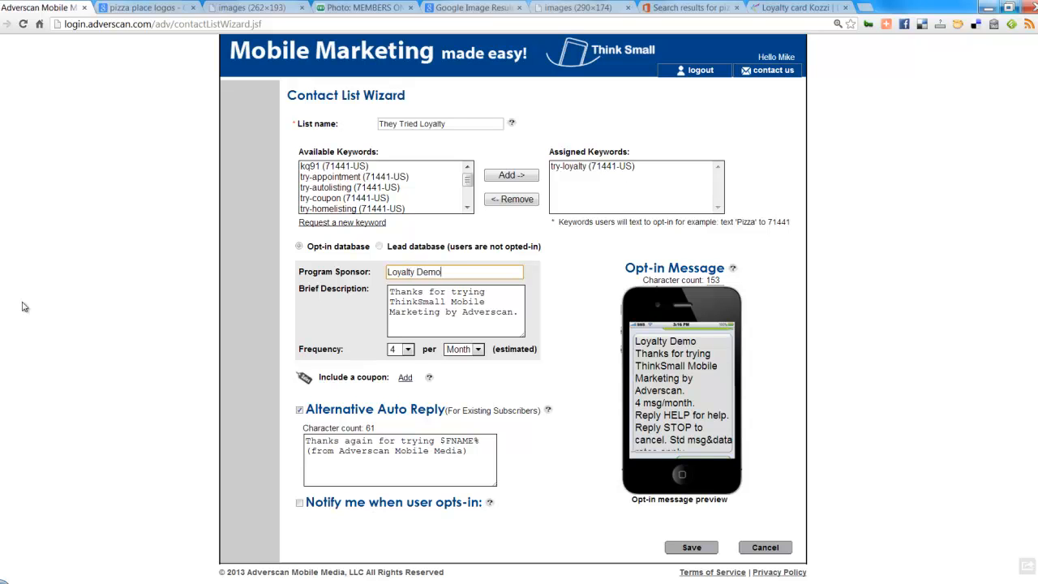
Step: Rewrite the brief description to 'Thanks for trying the loyalty demo,'
mouse_move(516, 314)
mouse_down()
mouse_move(355, 292)
mouse_move(523, 312)
mouse_up()
click(356, 292)
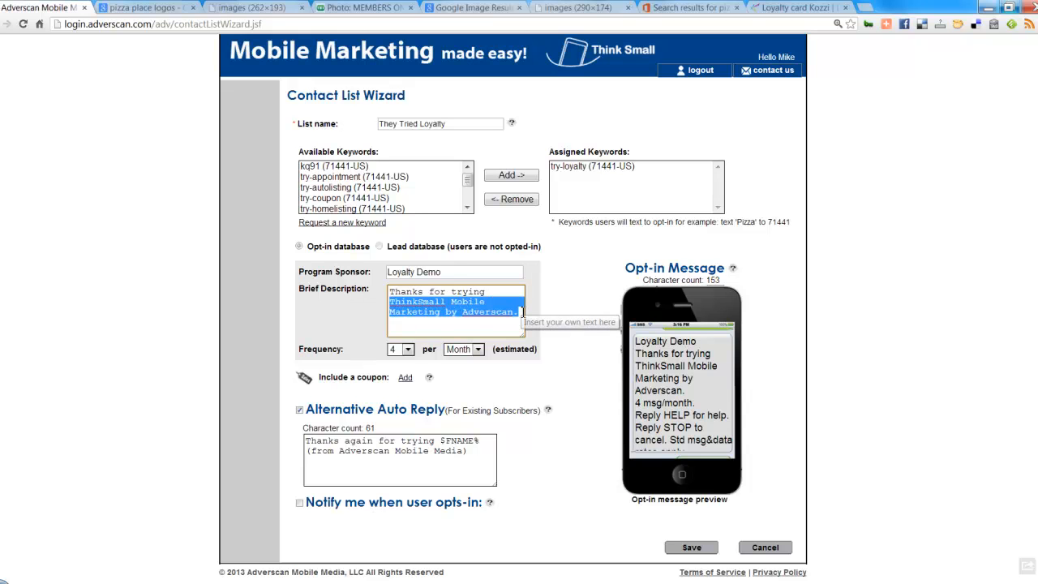
key(BackSpace)
text(o)
key(BackSpace)
key(BackSpace)
key(BackSpace)
text(the )
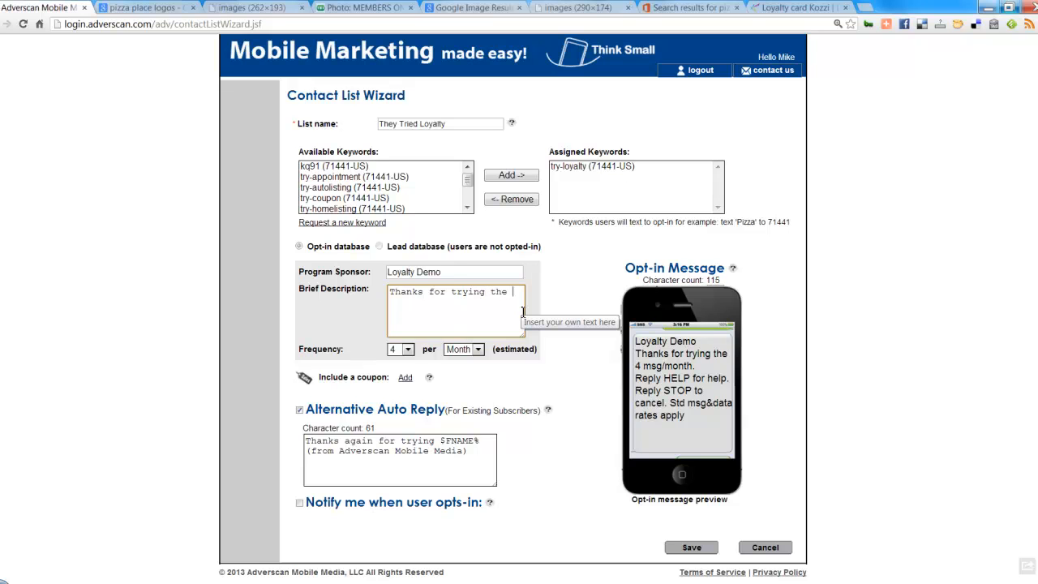
text(loyalty demo,)
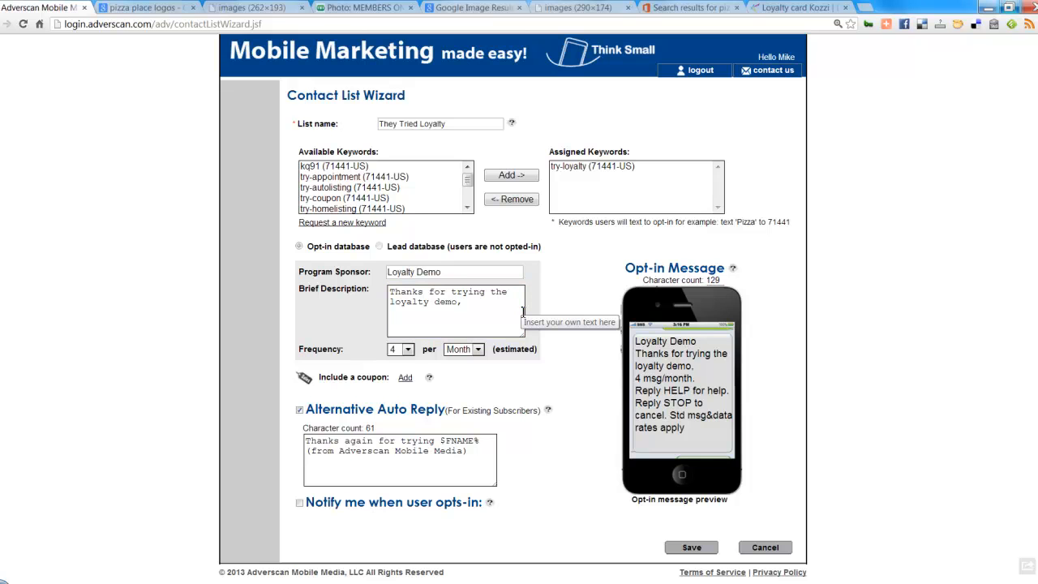
key(BackSpace)
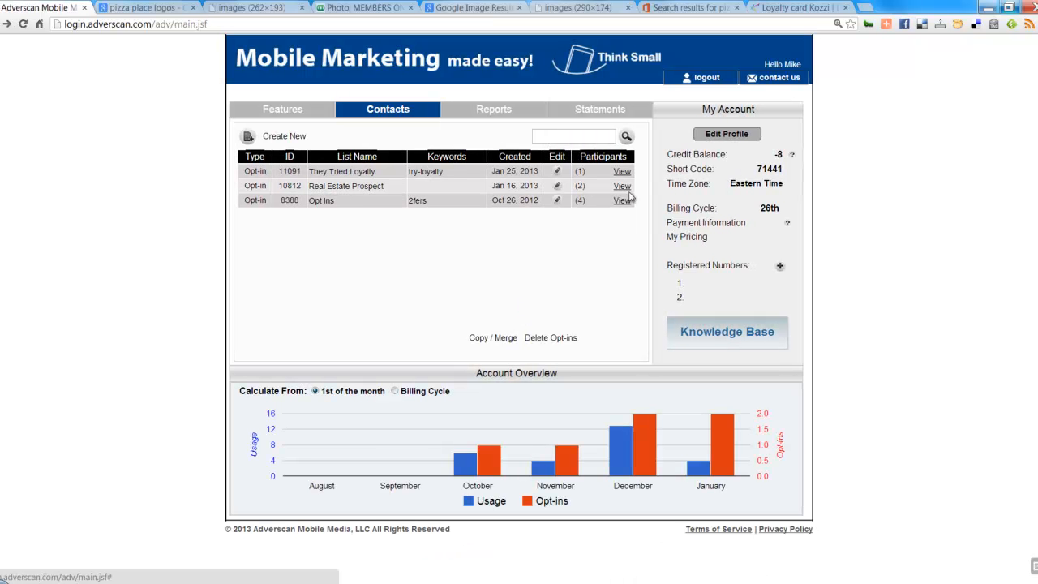
Step: Reopen the They Tried Loyalty list and include the Loyalty Join coupon (ID 9175)
click(558, 173)
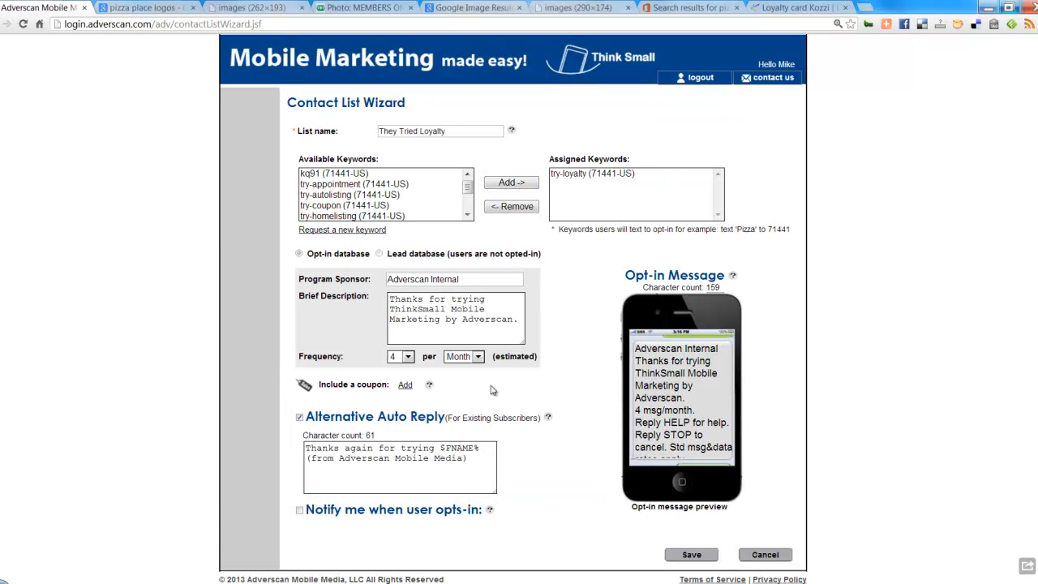
scroll(495, 397, down, 1)
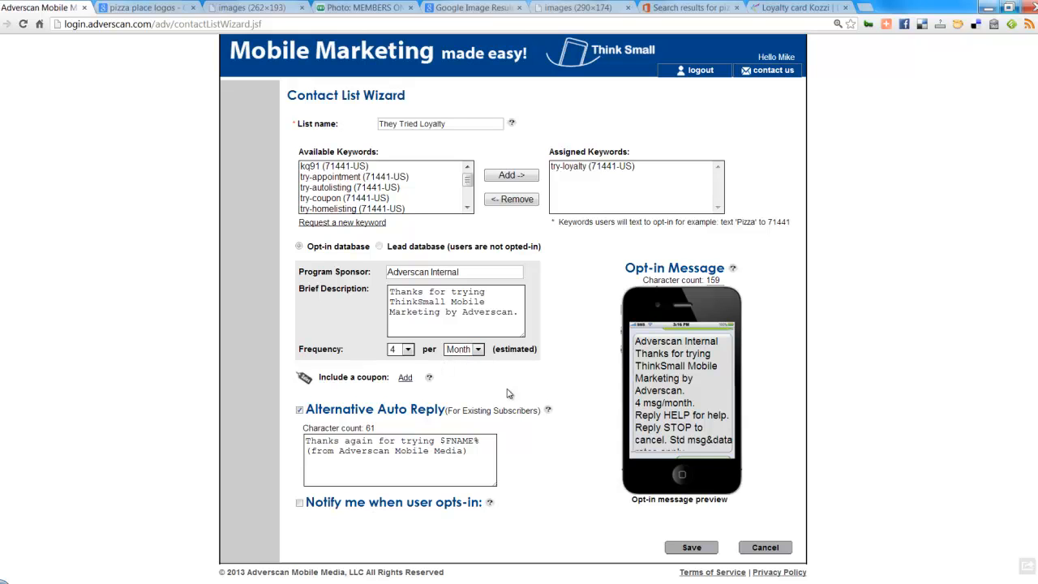
click(404, 378)
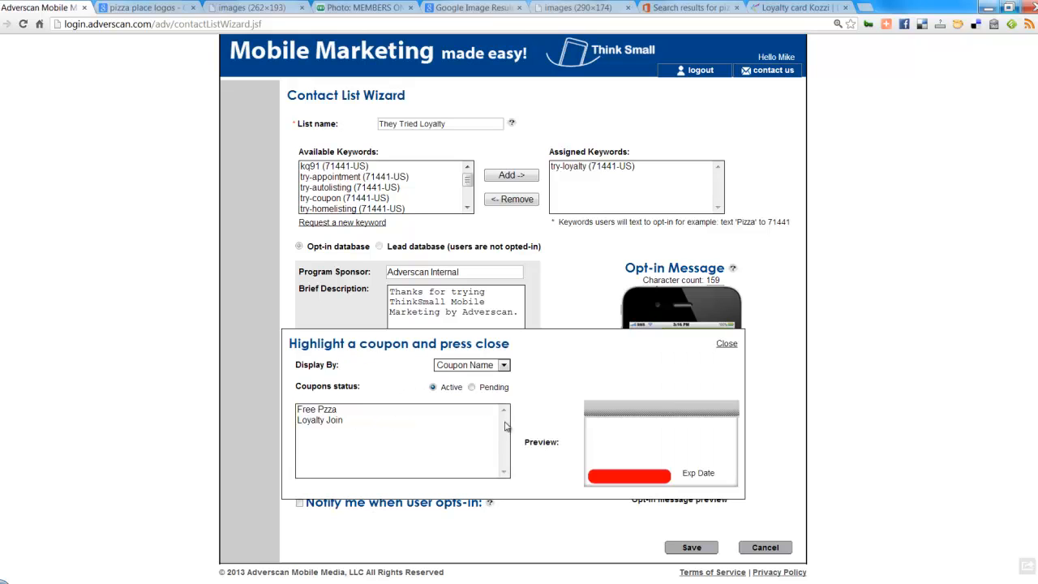
click(329, 422)
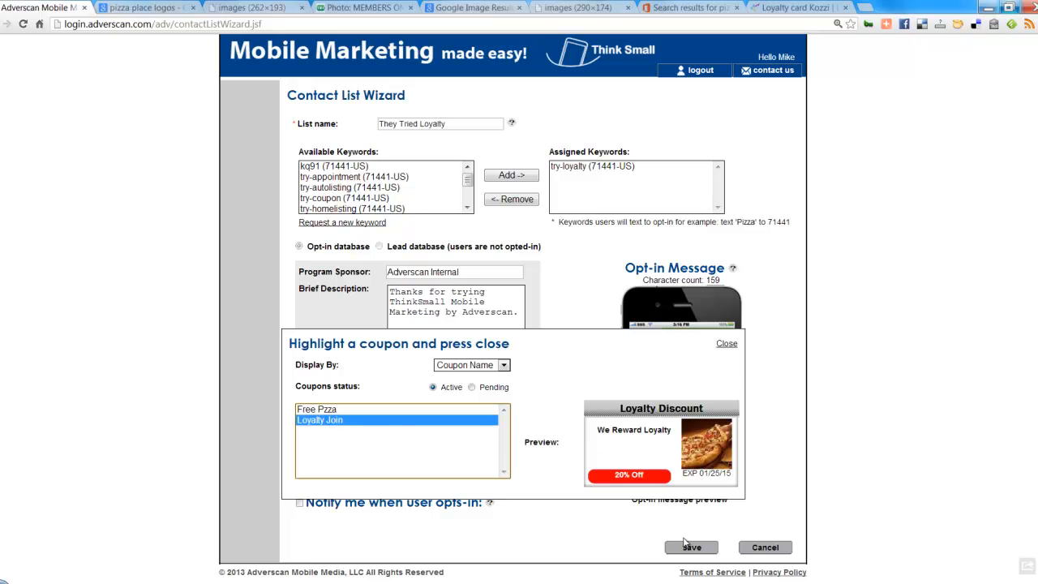
click(726, 346)
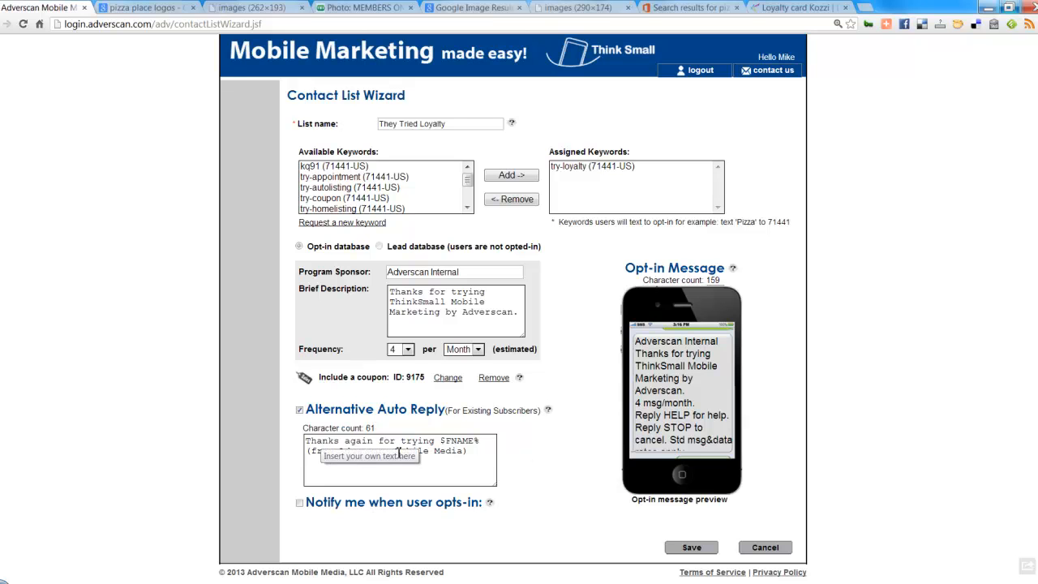
Step: Save the They Tried Loyalty opt-in list with the Loyalty Join coupon attached
click(470, 440)
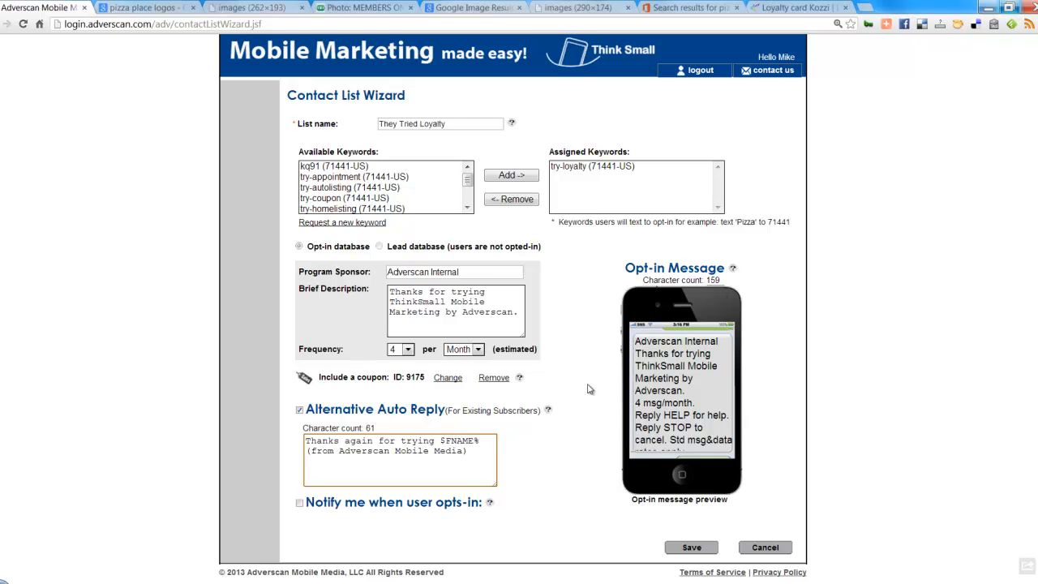
click(690, 546)
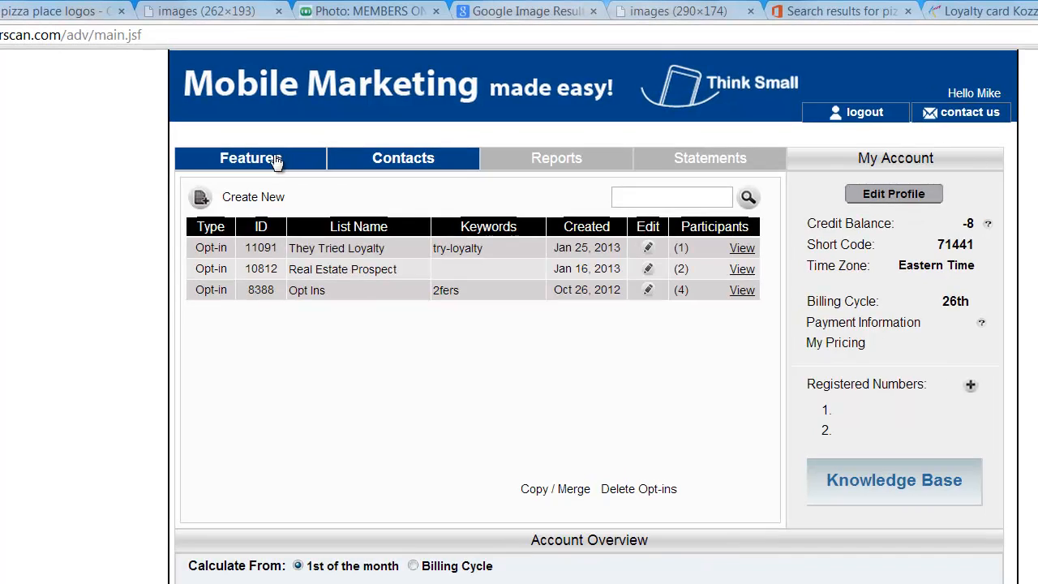
Step: Open the Loyalty Program list from Features and close the Try Loyalty ad preview
click(298, 110)
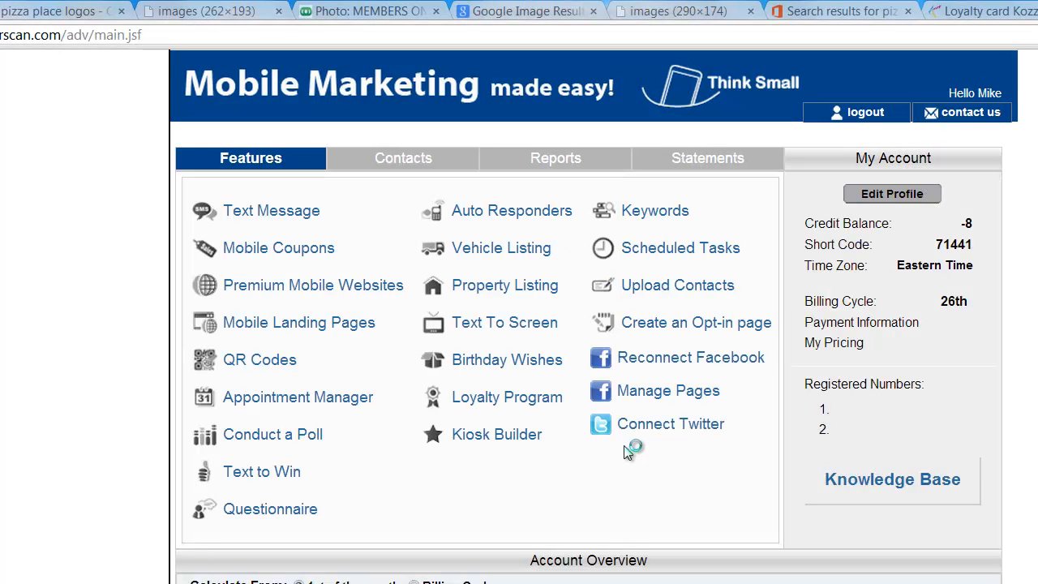
click(496, 399)
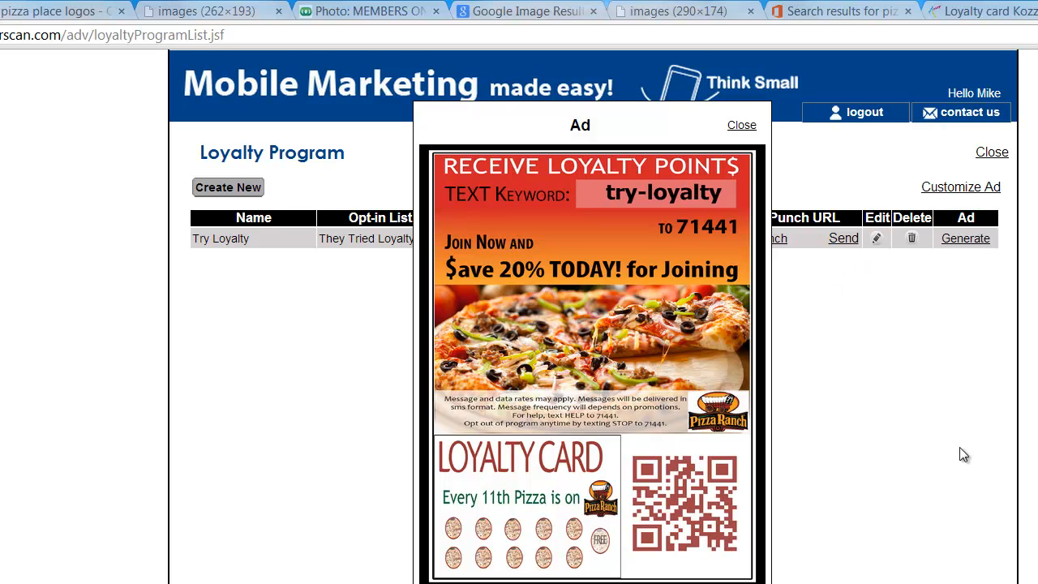
click(743, 126)
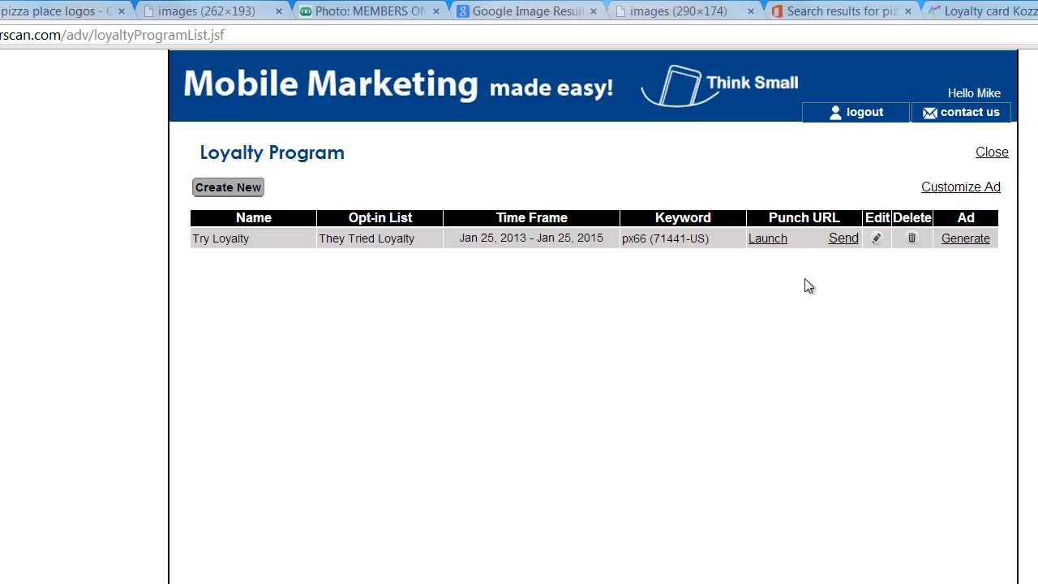
Step: Give the customer's mobile number 1 Try Loyalty punch, reaching 1/10, and close the punch page
click(768, 240)
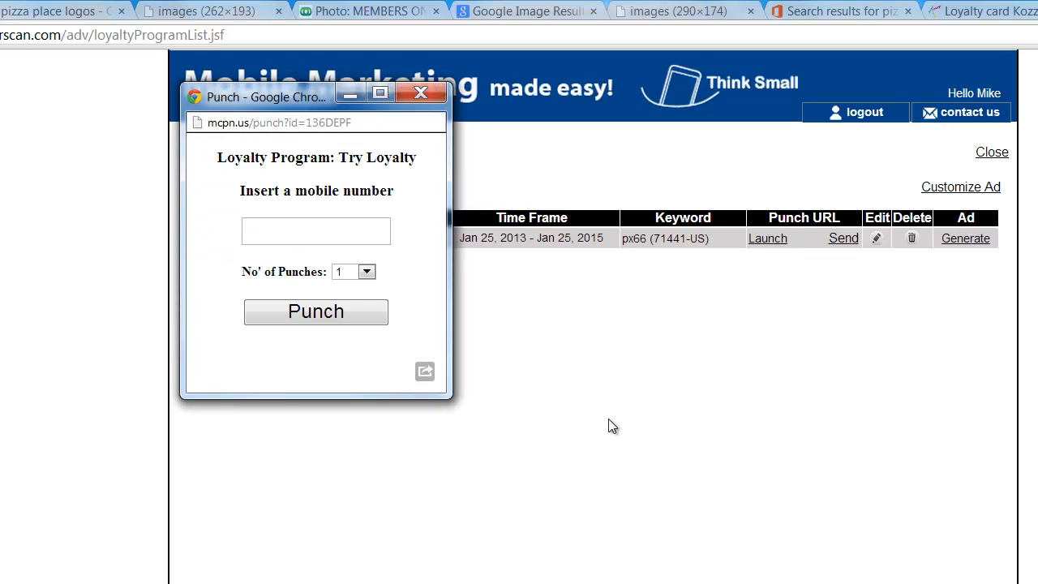
drag(308, 100, 165, 154)
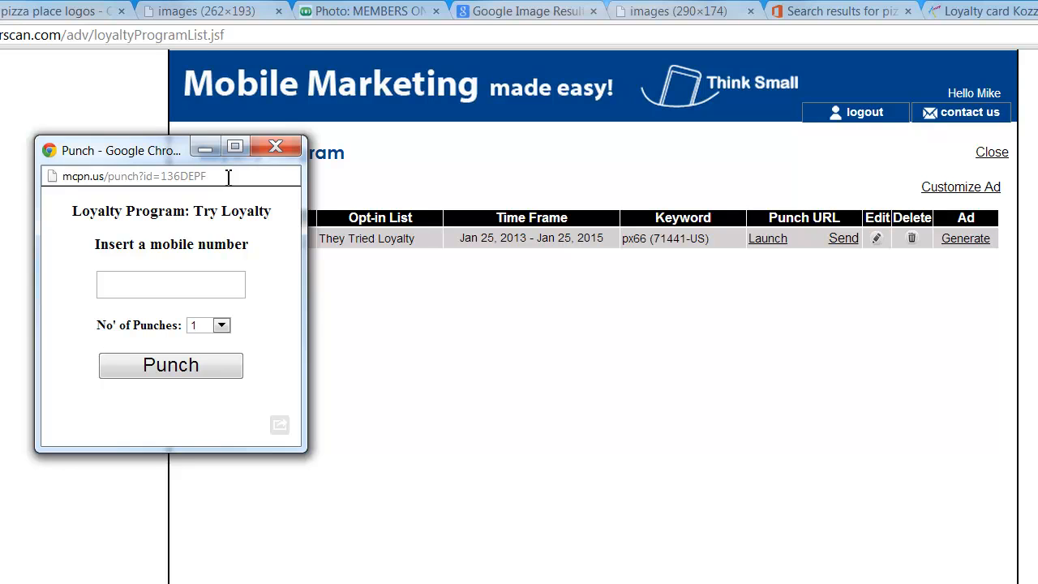
click(211, 276)
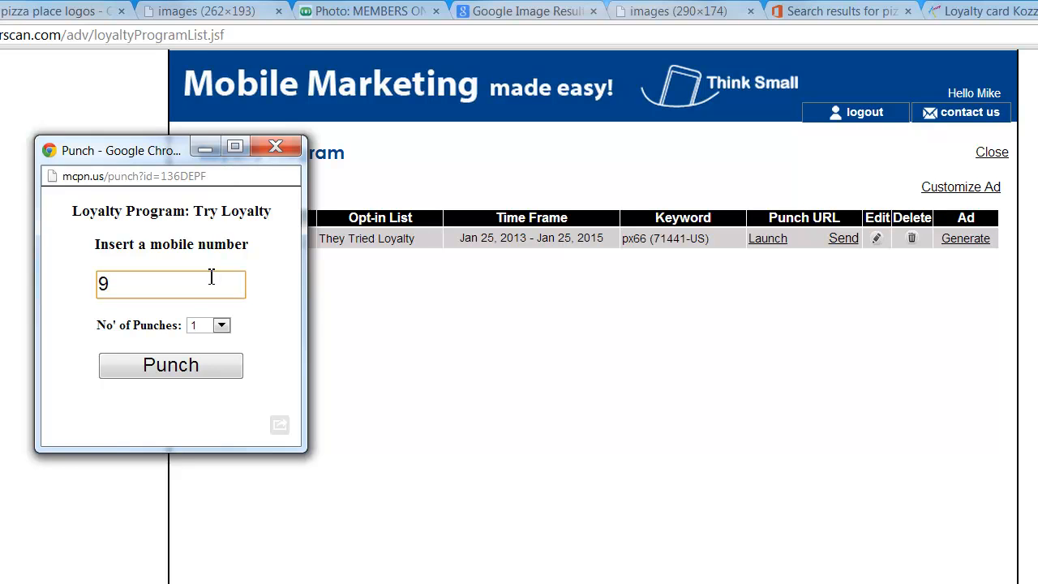
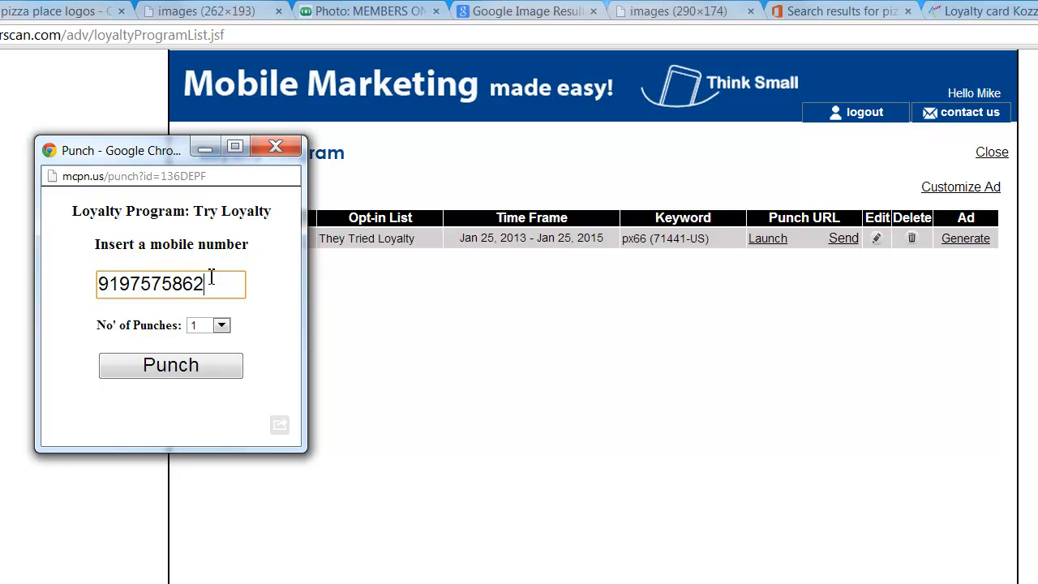
click(217, 326)
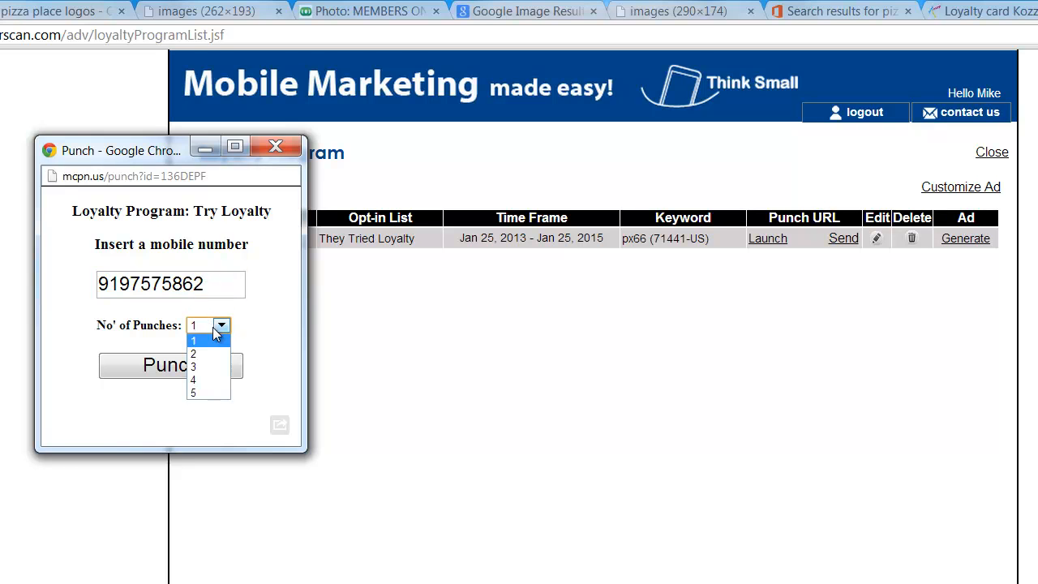
click(214, 338)
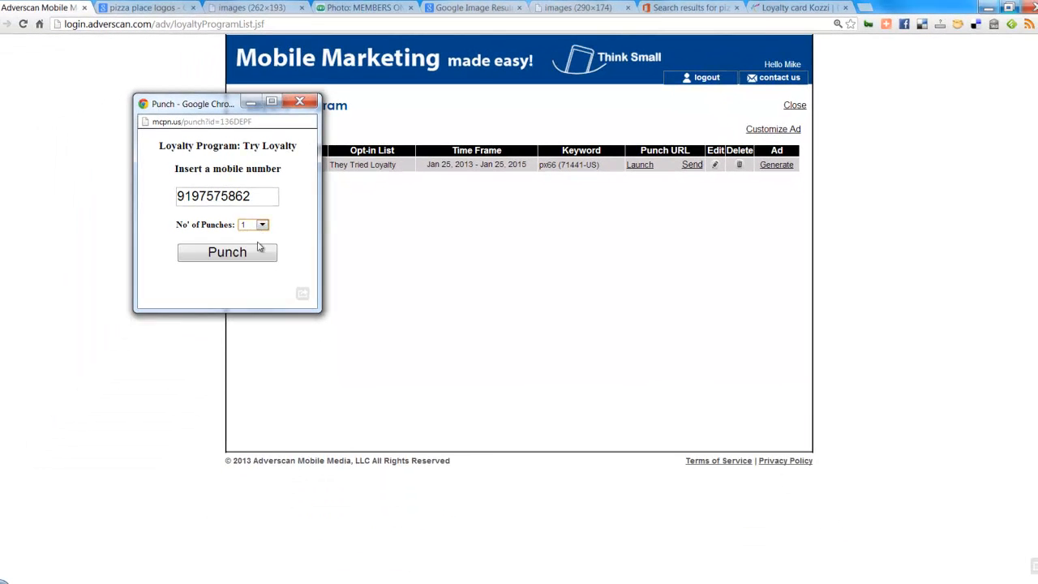
click(257, 250)
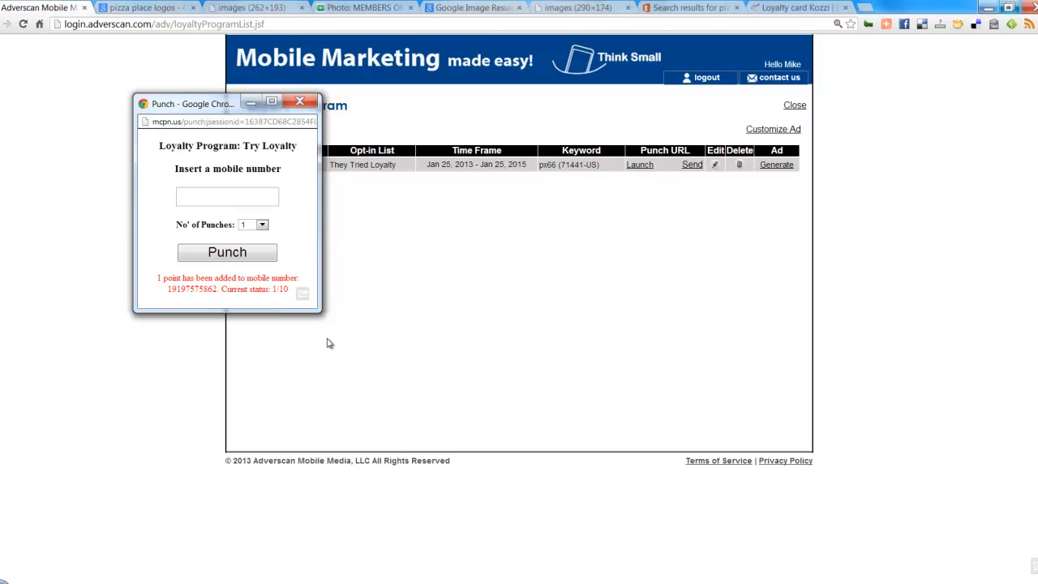
click(300, 101)
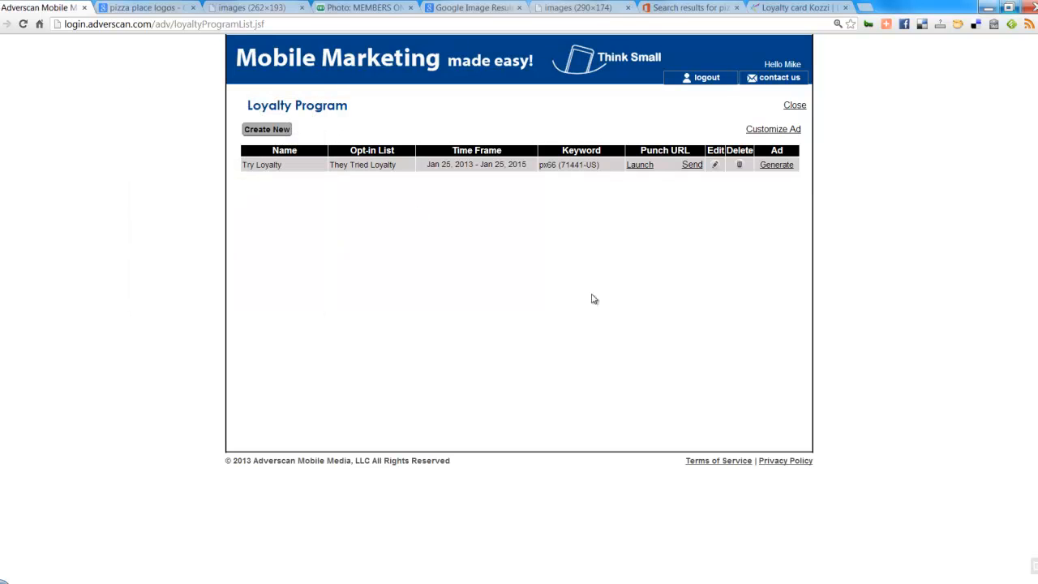
Step: Generate the Try Loyalty flyer ad, close its preview, and exit the Loyalty Program page
click(777, 167)
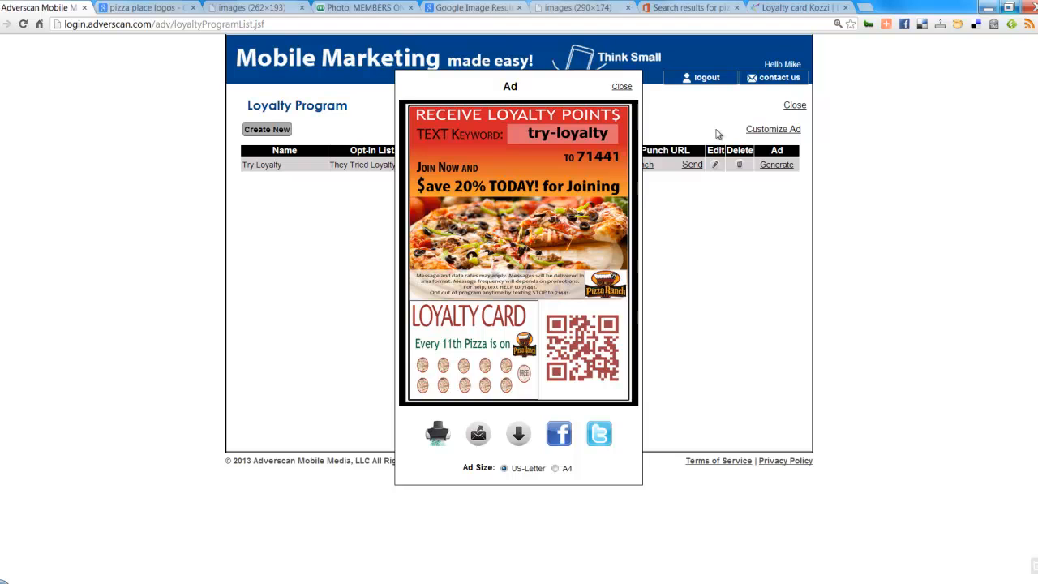
click(622, 88)
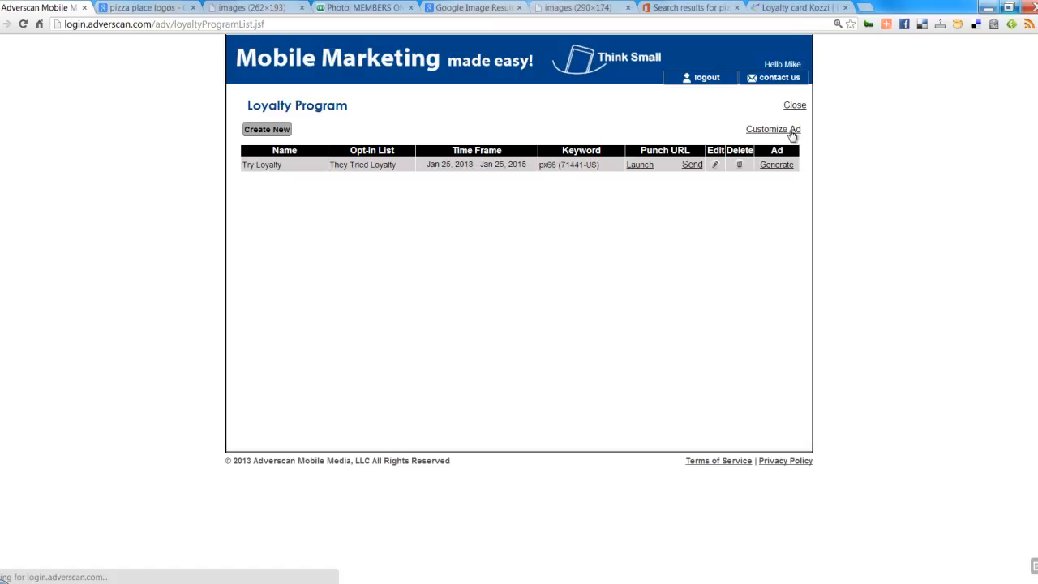
click(793, 106)
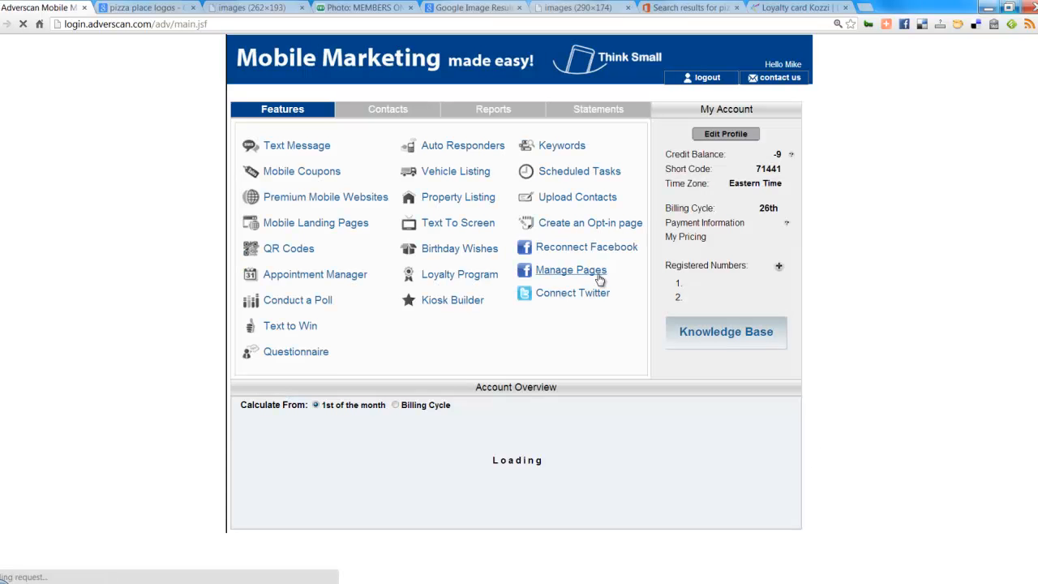
click(462, 301)
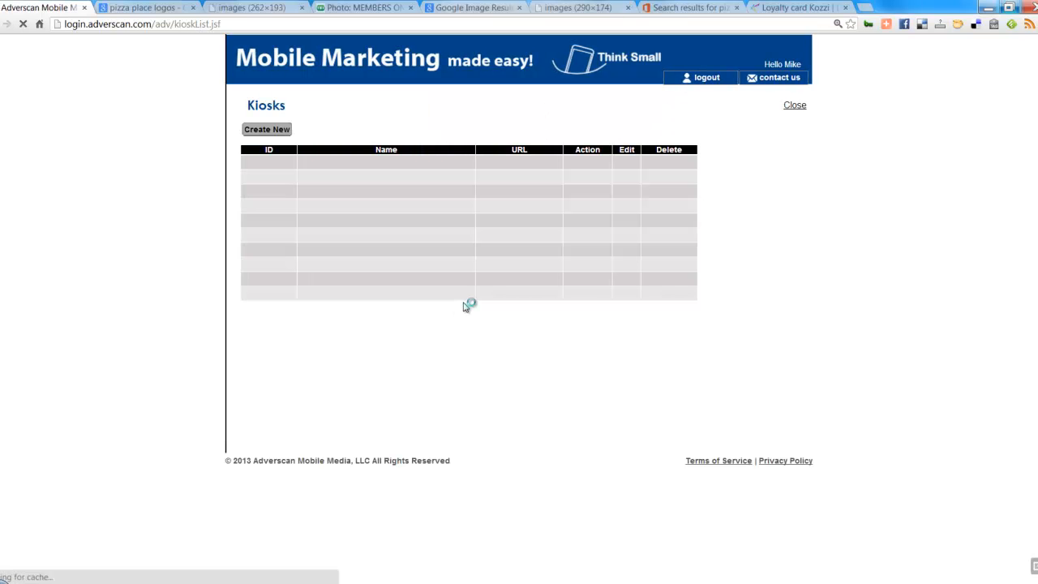
click(277, 130)
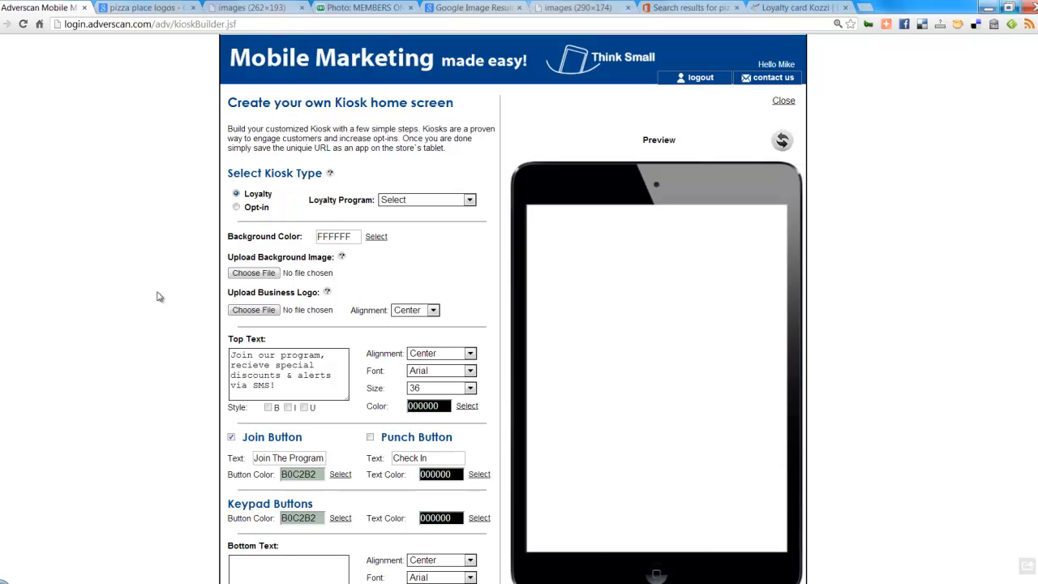
click(0, 24)
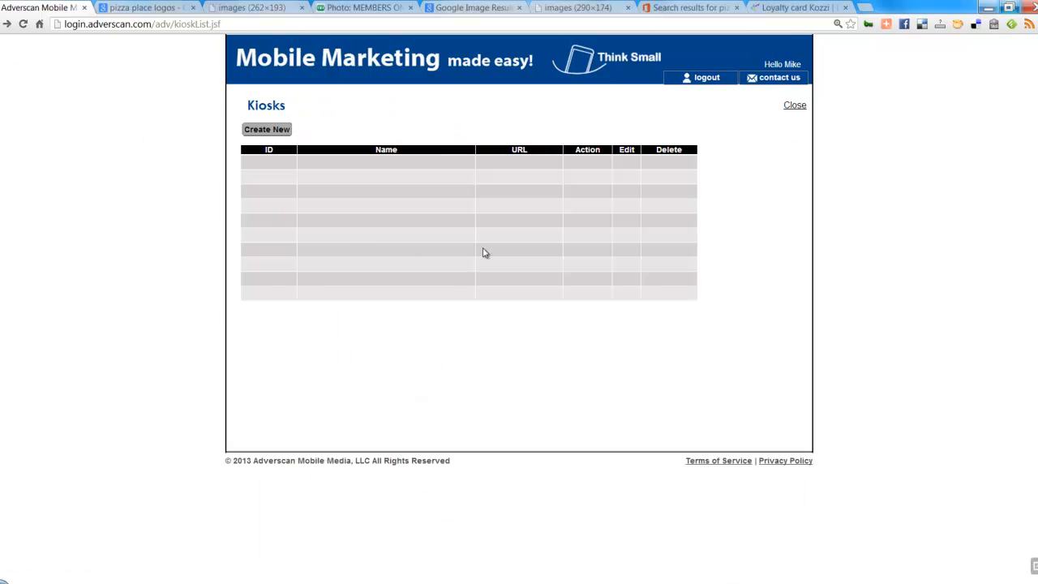
click(794, 105)
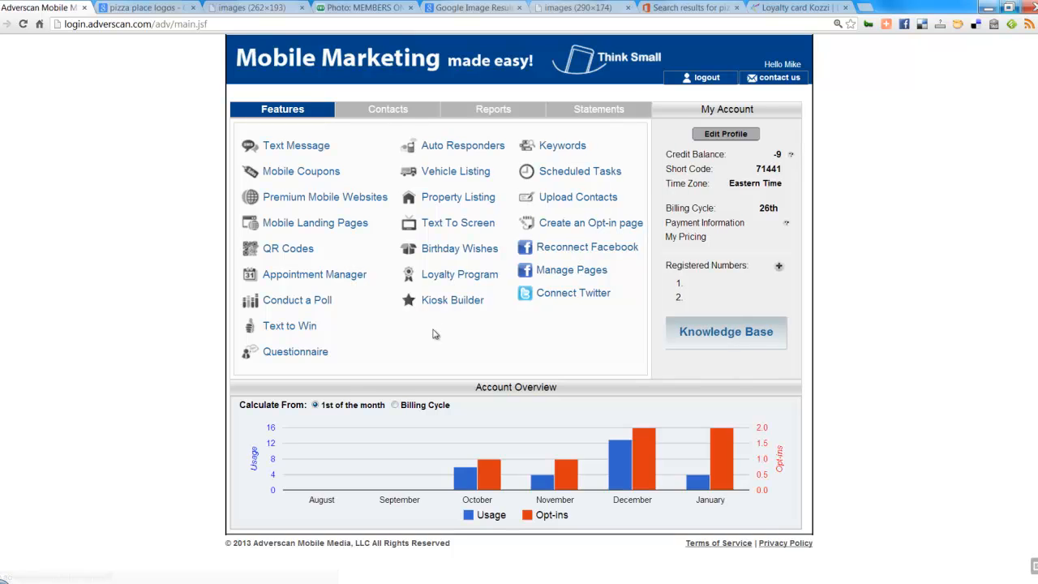
click(462, 281)
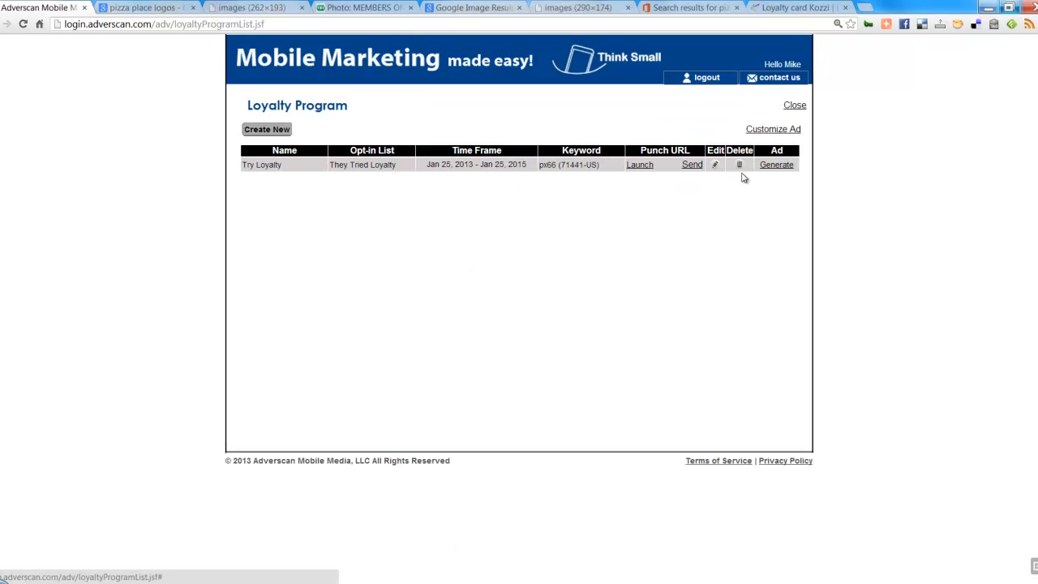
click(639, 166)
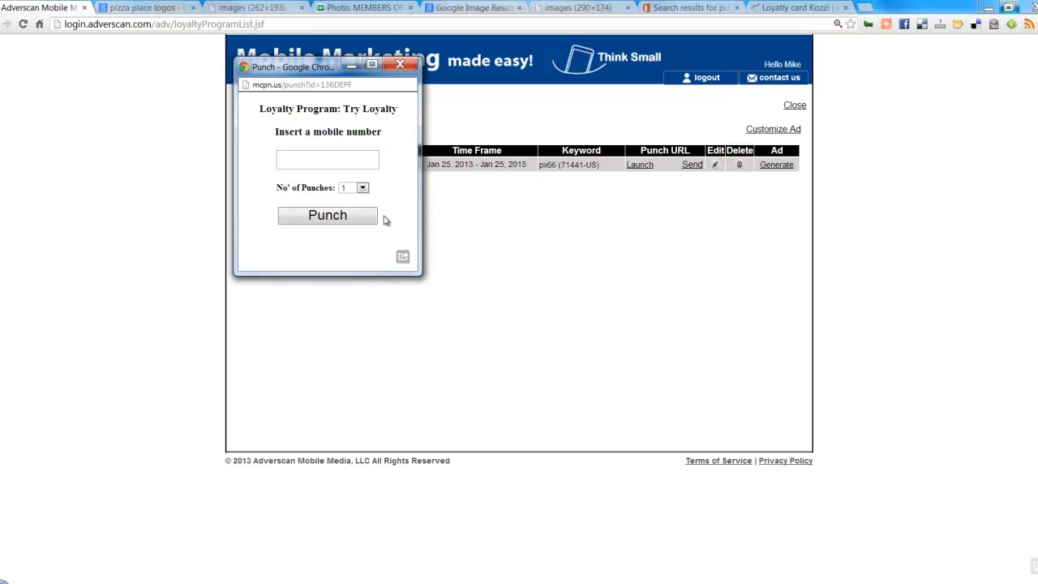
click(317, 161)
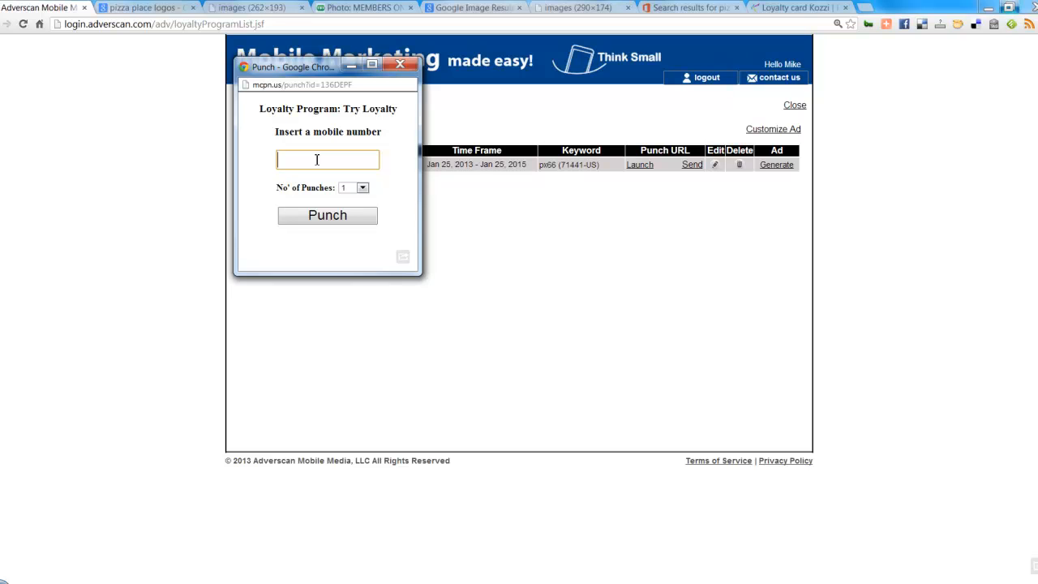
click(402, 66)
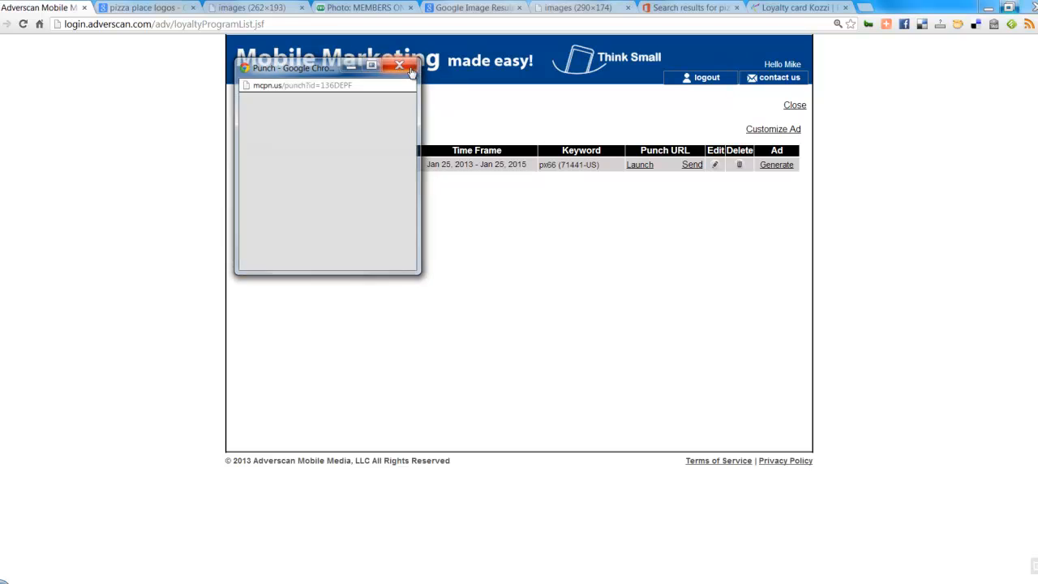
click(798, 107)
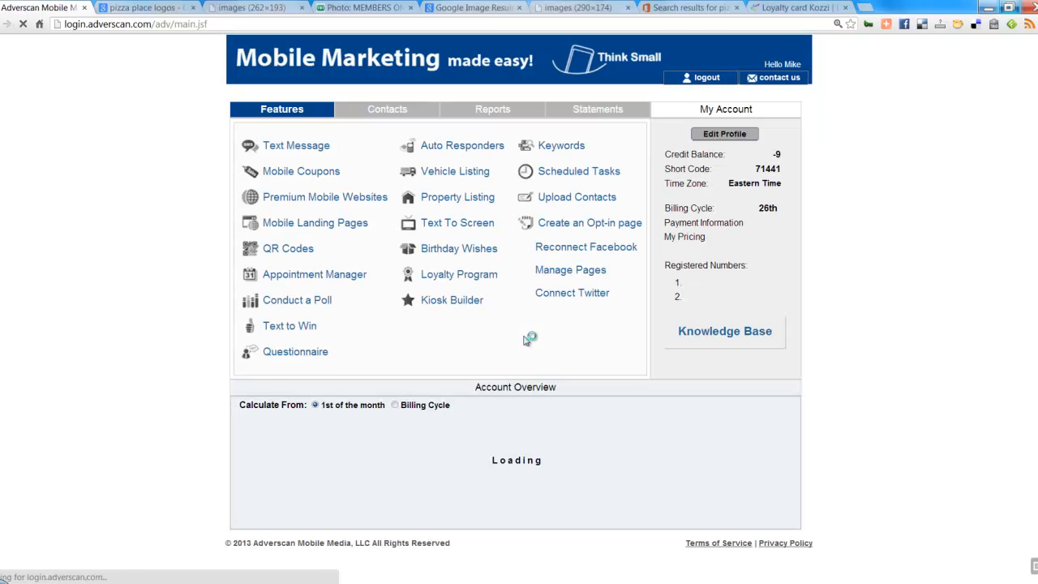
click(455, 307)
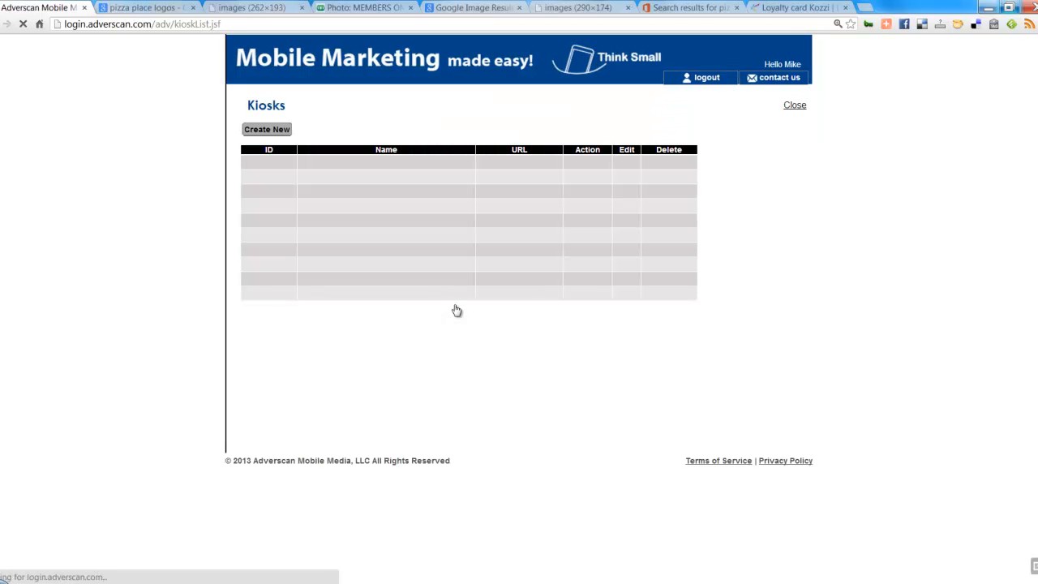
click(794, 113)
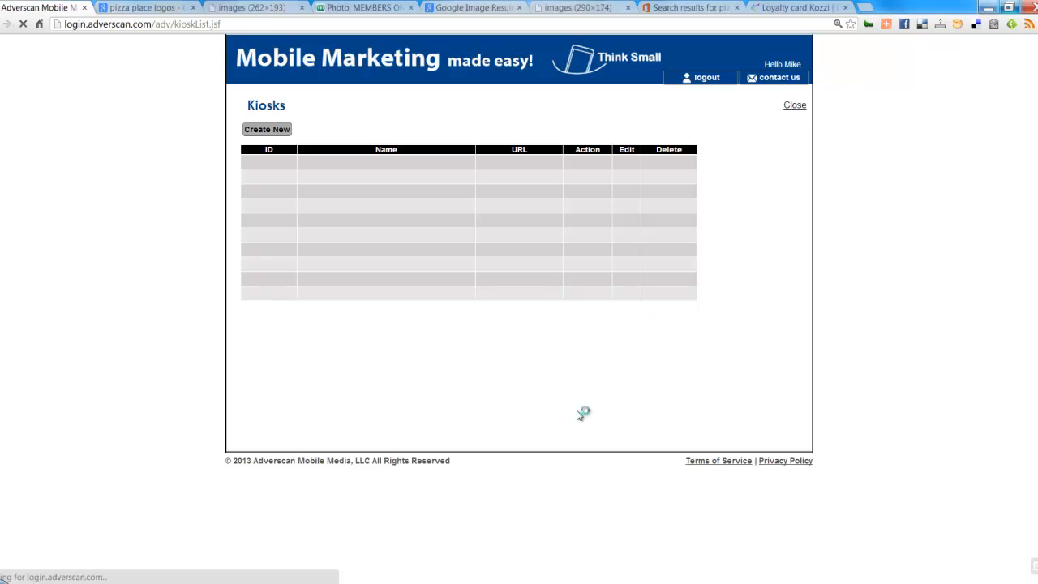